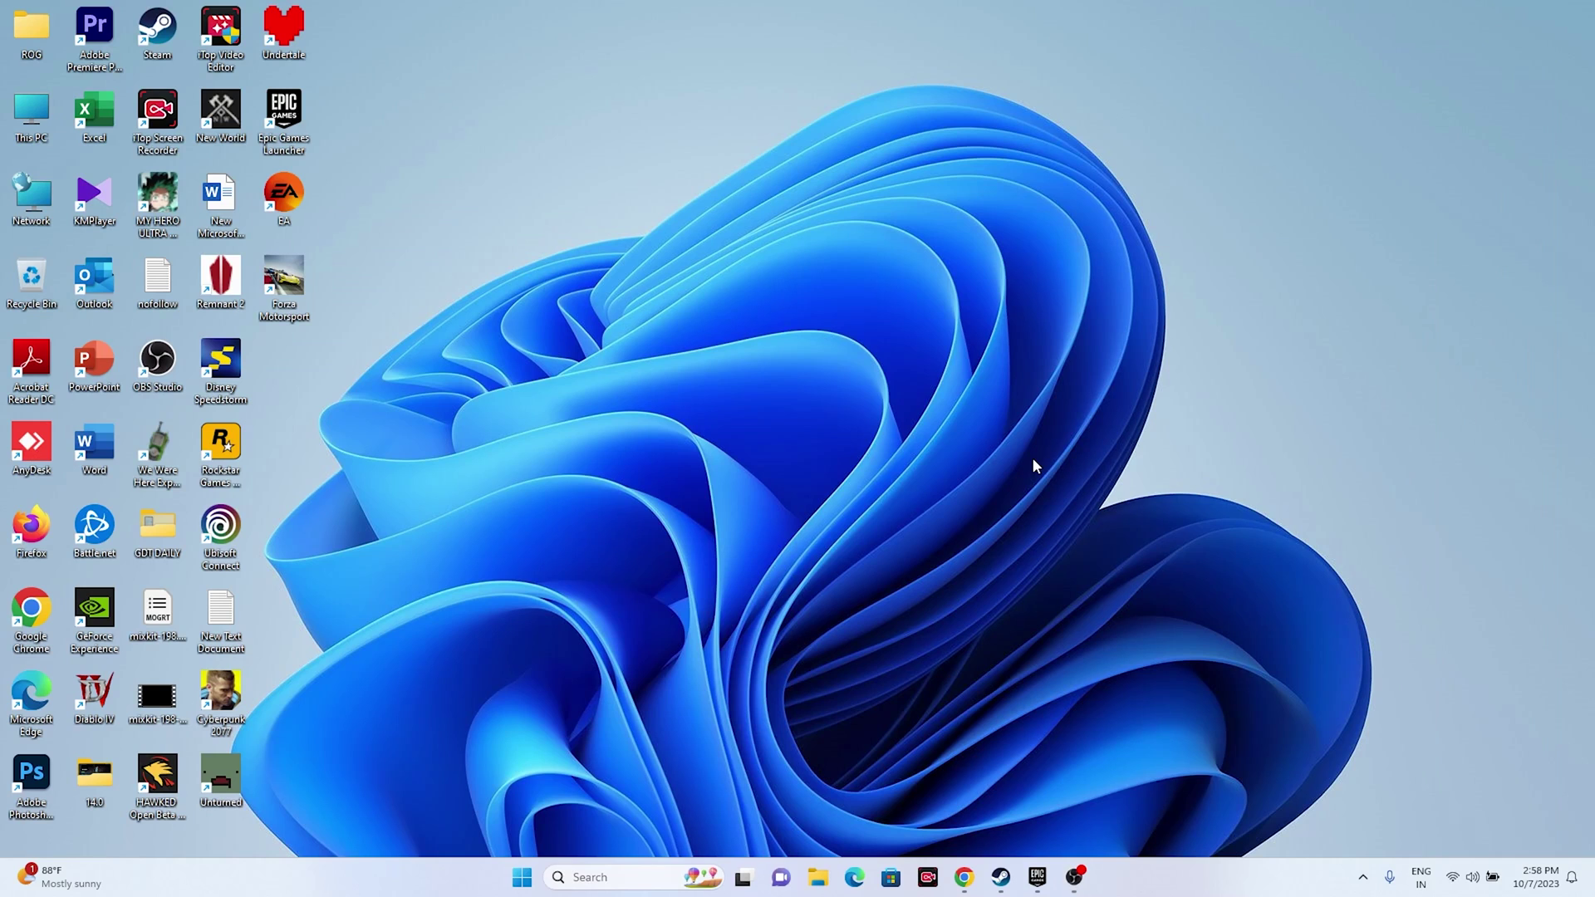
Step: View the Epic Games library and the Steam library, minimizing each window again
{"action": "left_click", "coordinate": [1039, 882]}
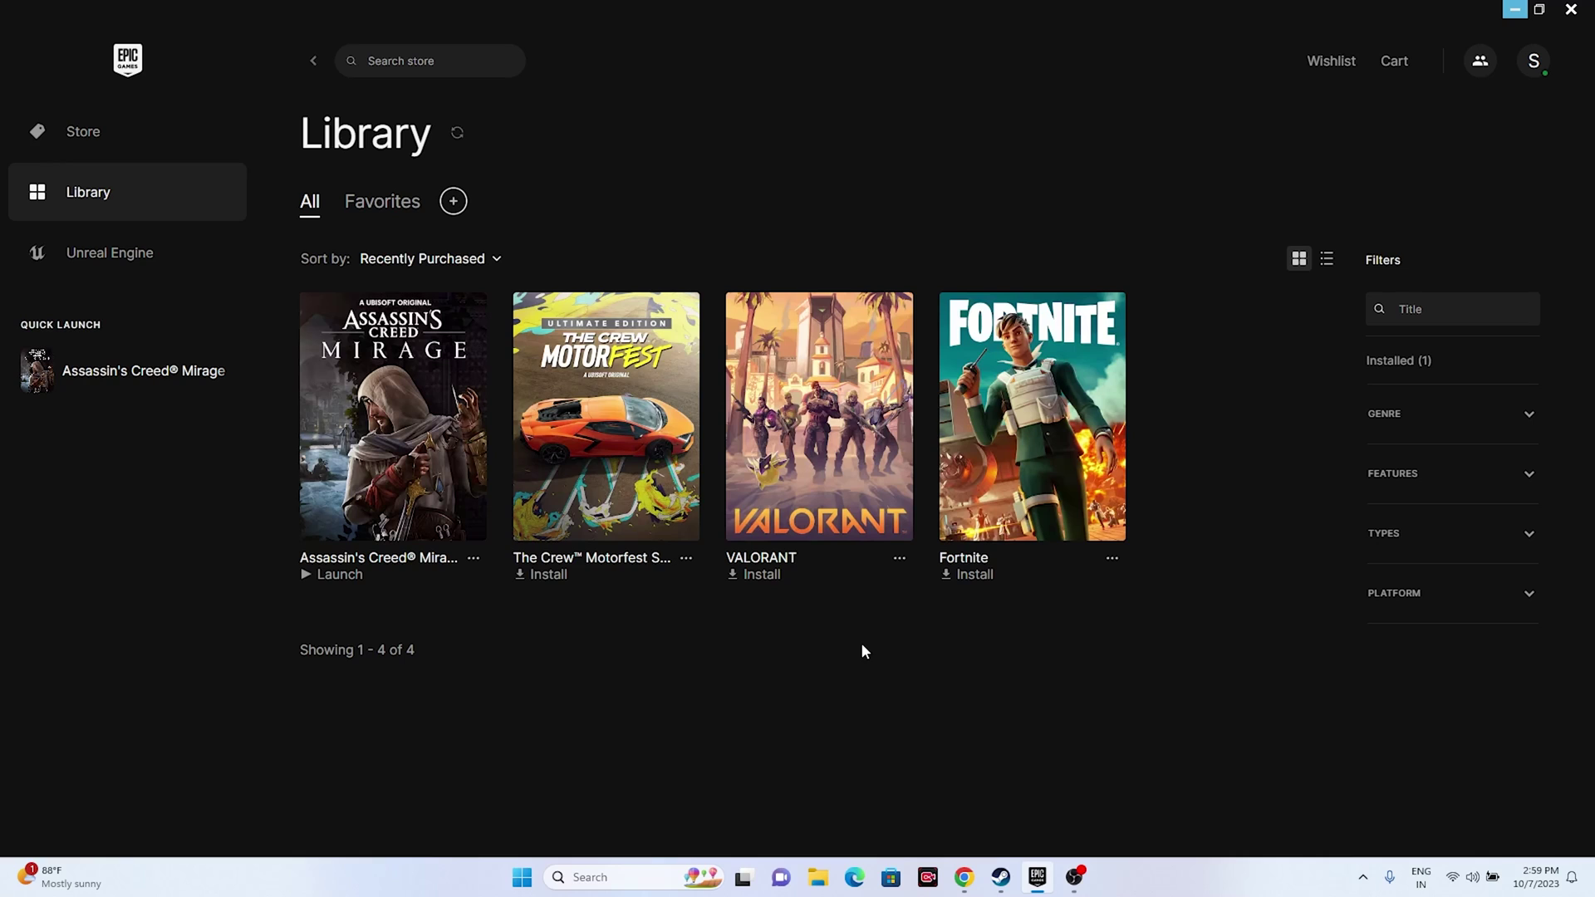
{"action": "left_click", "coordinate": [1515, 9]}
{"action": "left_click", "coordinate": [1000, 877]}
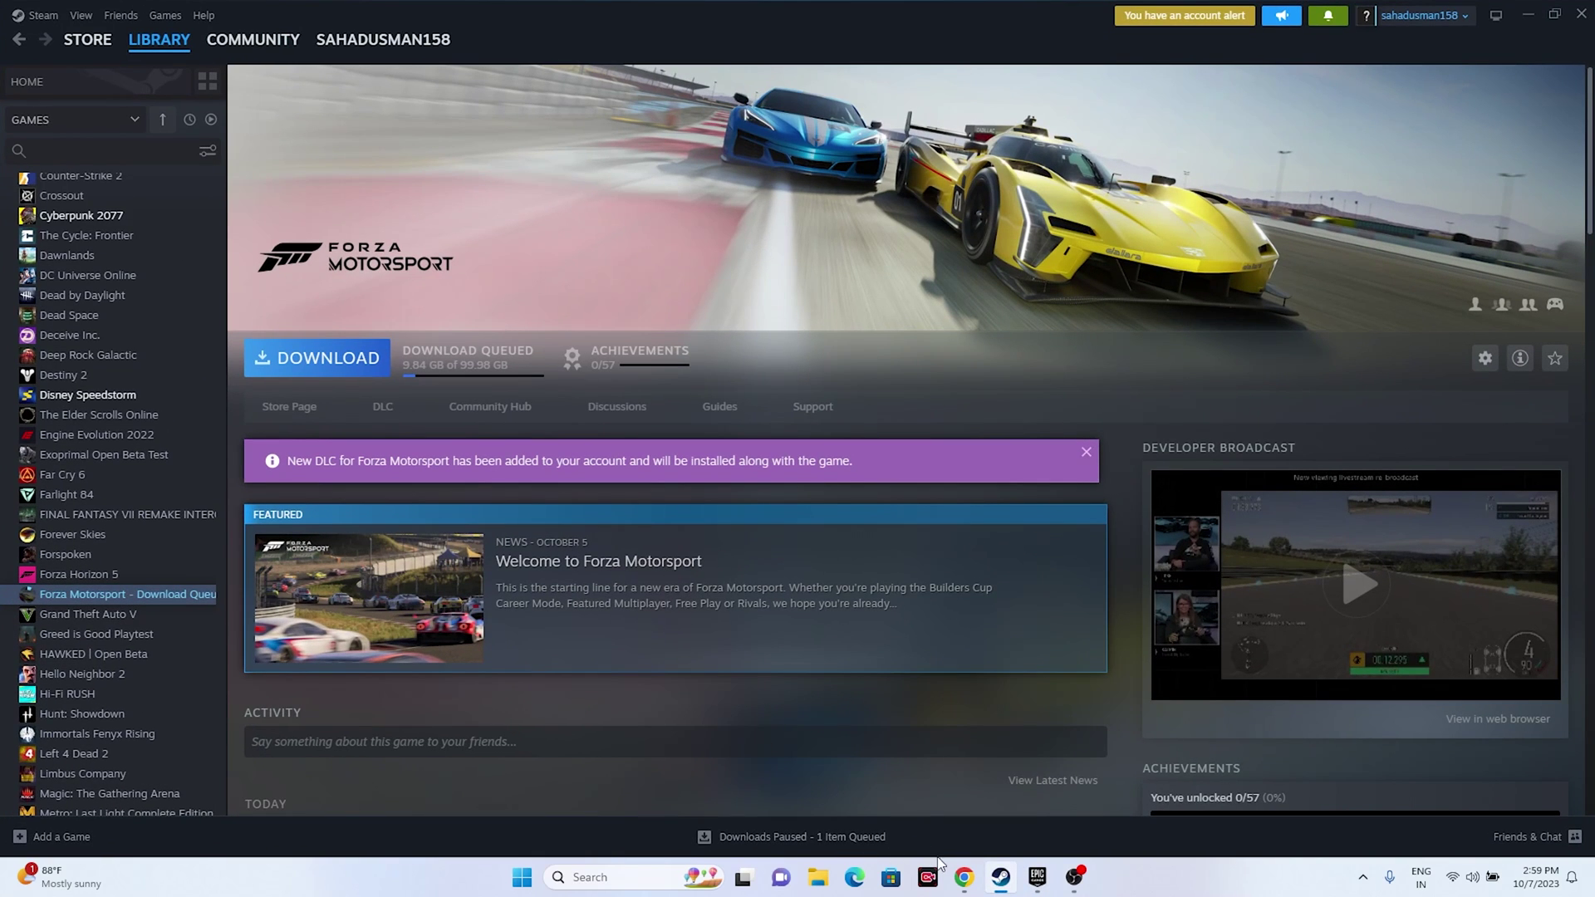
{"action": "left_click", "coordinate": [1000, 877]}
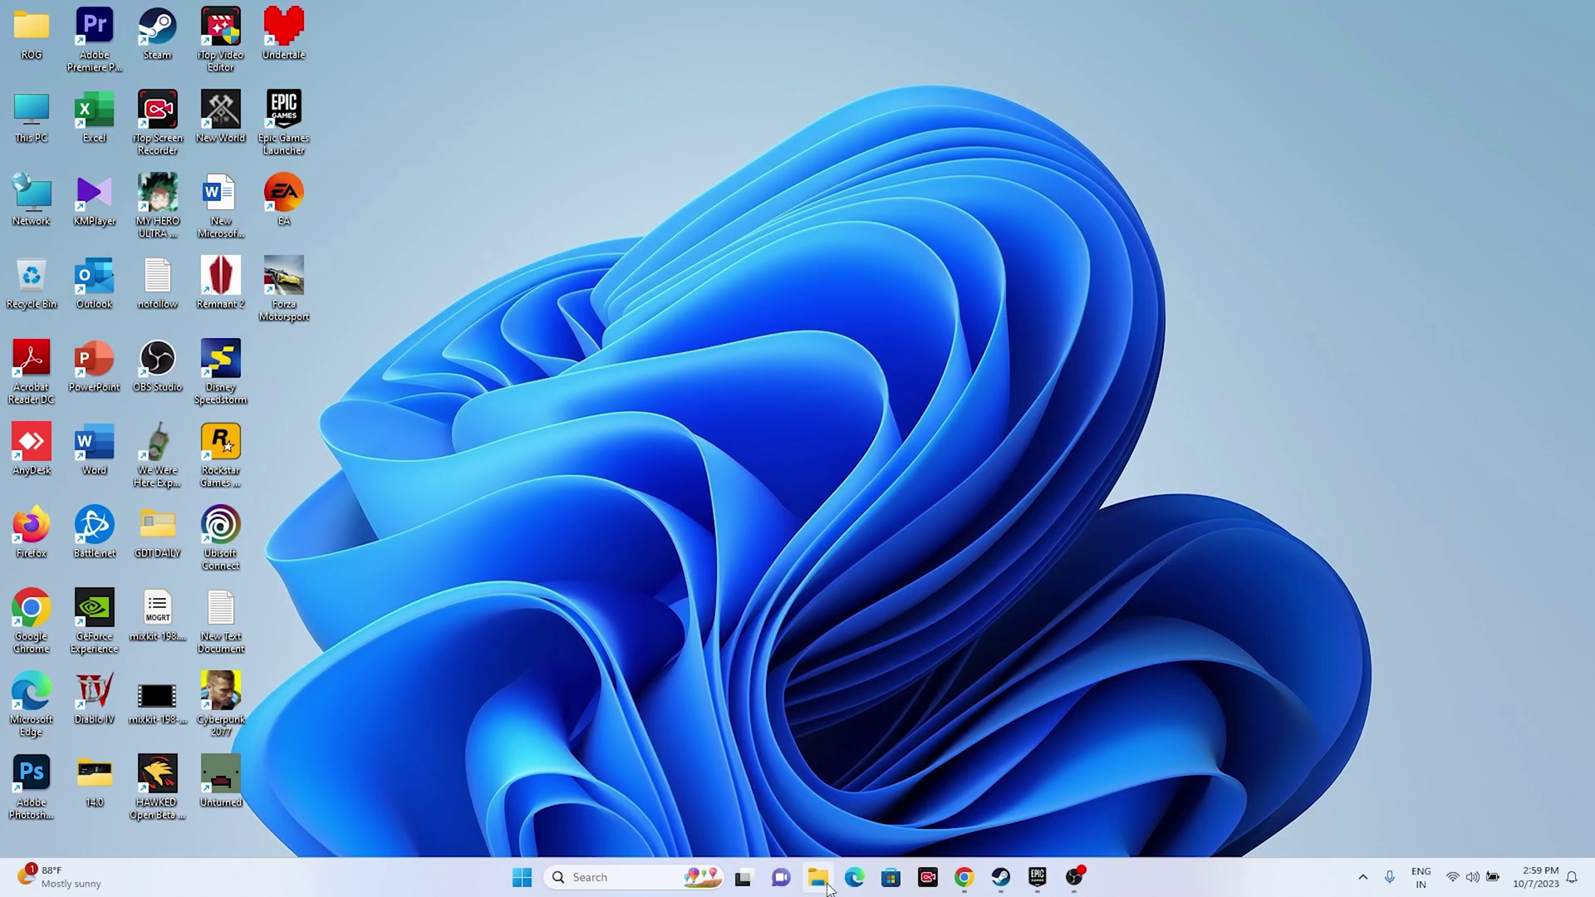
Step: In File Explorer, open the ACMirage configuration file from the Assassin's Creed Mirage folder in Documents with Notepad
{"action": "left_click", "coordinate": [826, 881]}
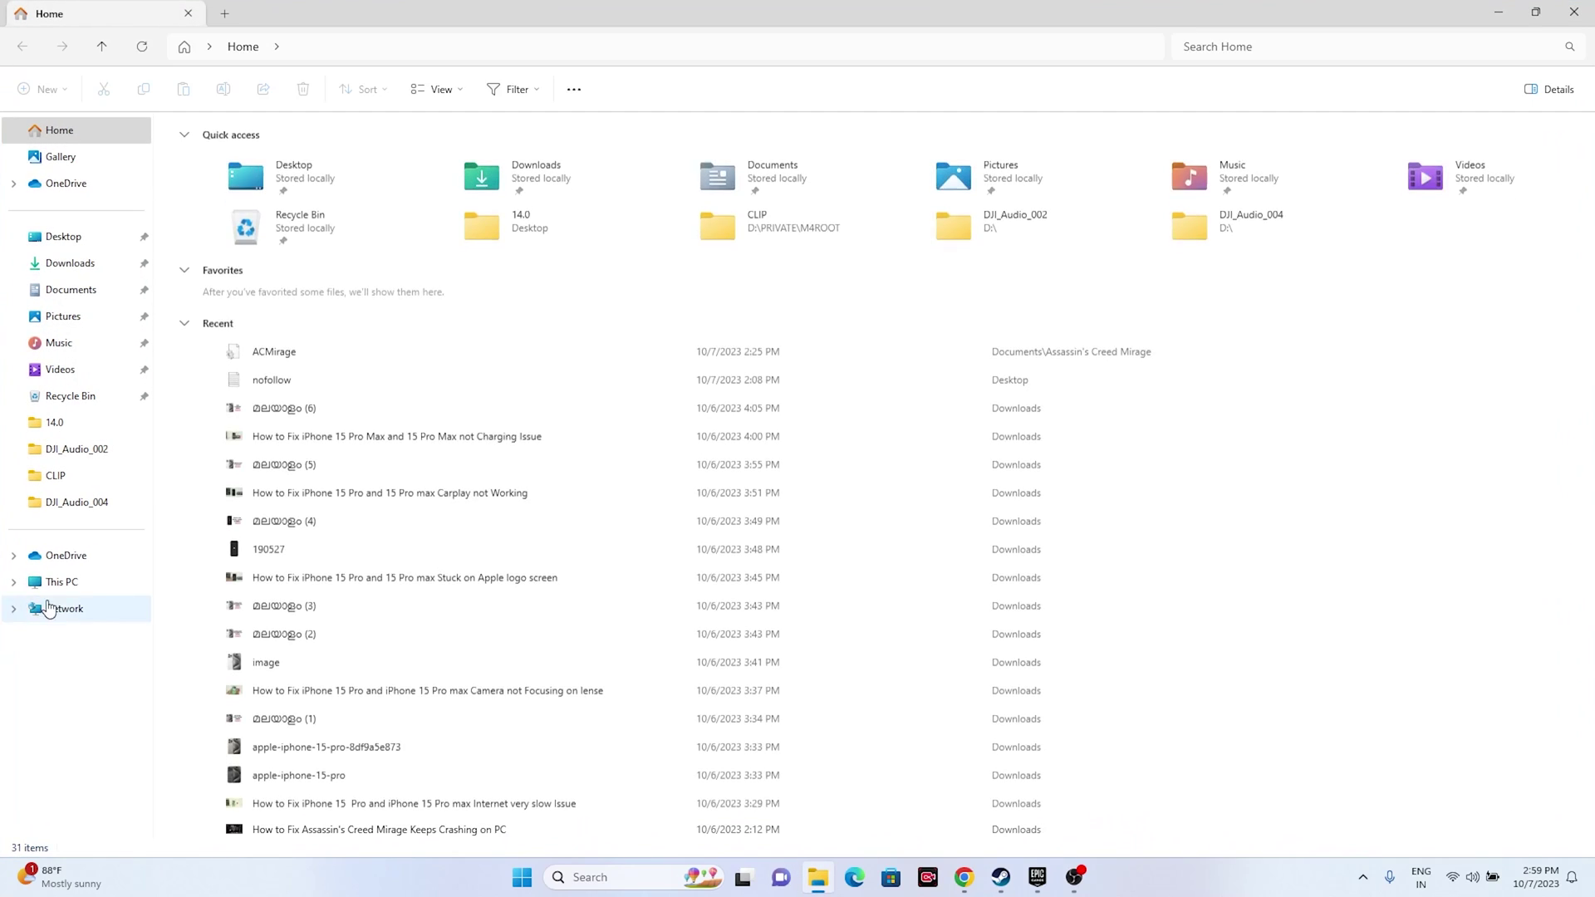
{"action": "left_click", "coordinate": [37, 579]}
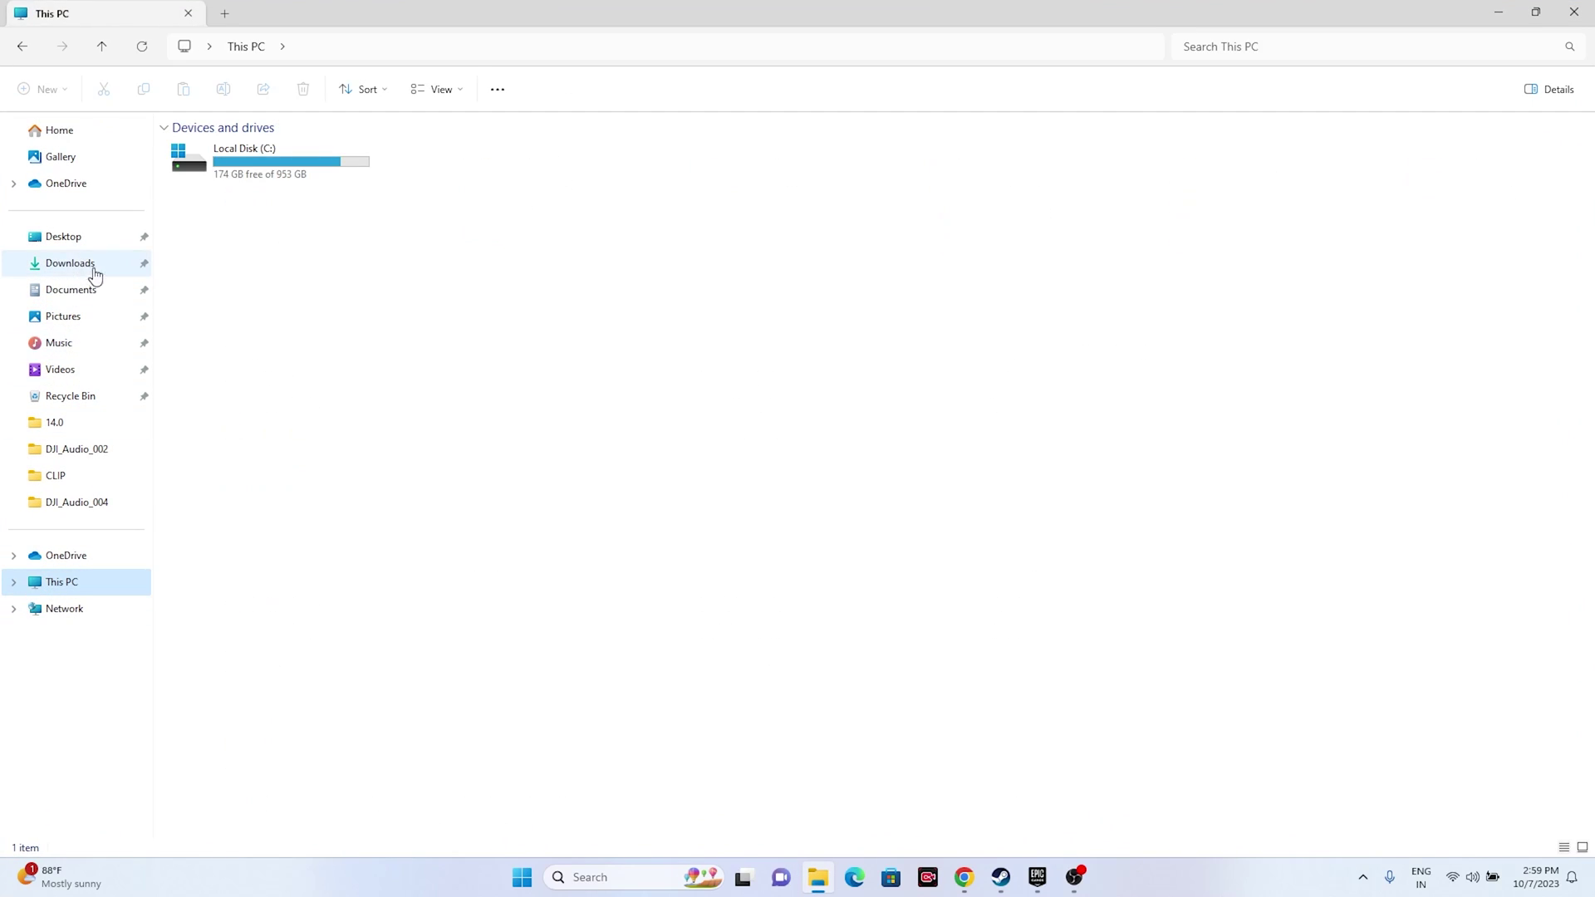
{"action": "left_click", "coordinate": [74, 290]}
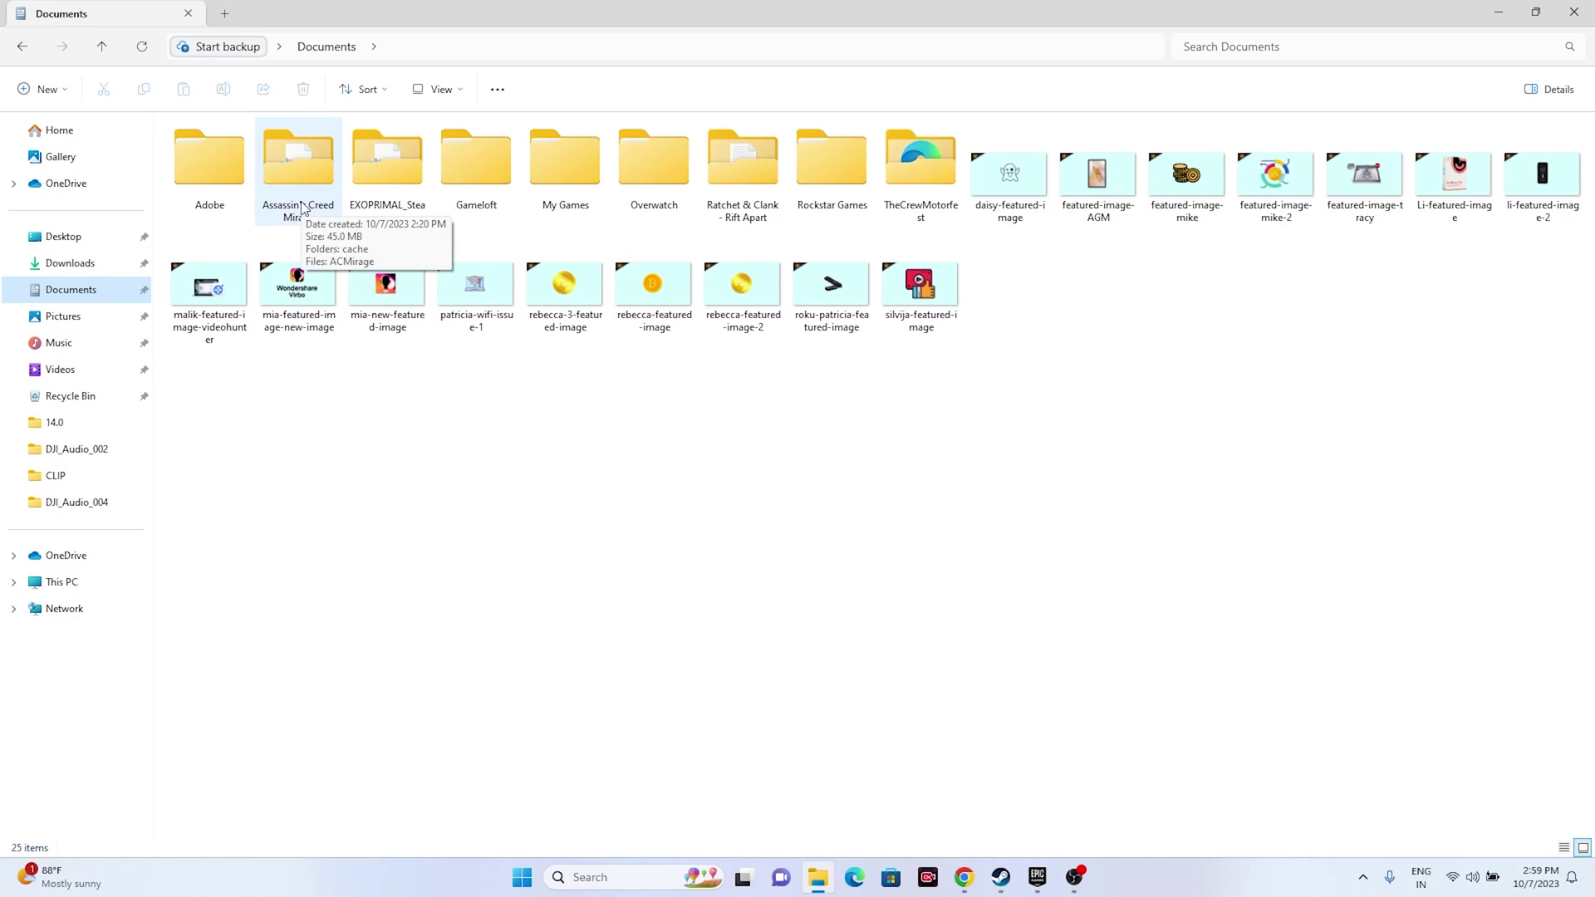
{"action": "double_click", "coordinate": [302, 208]}
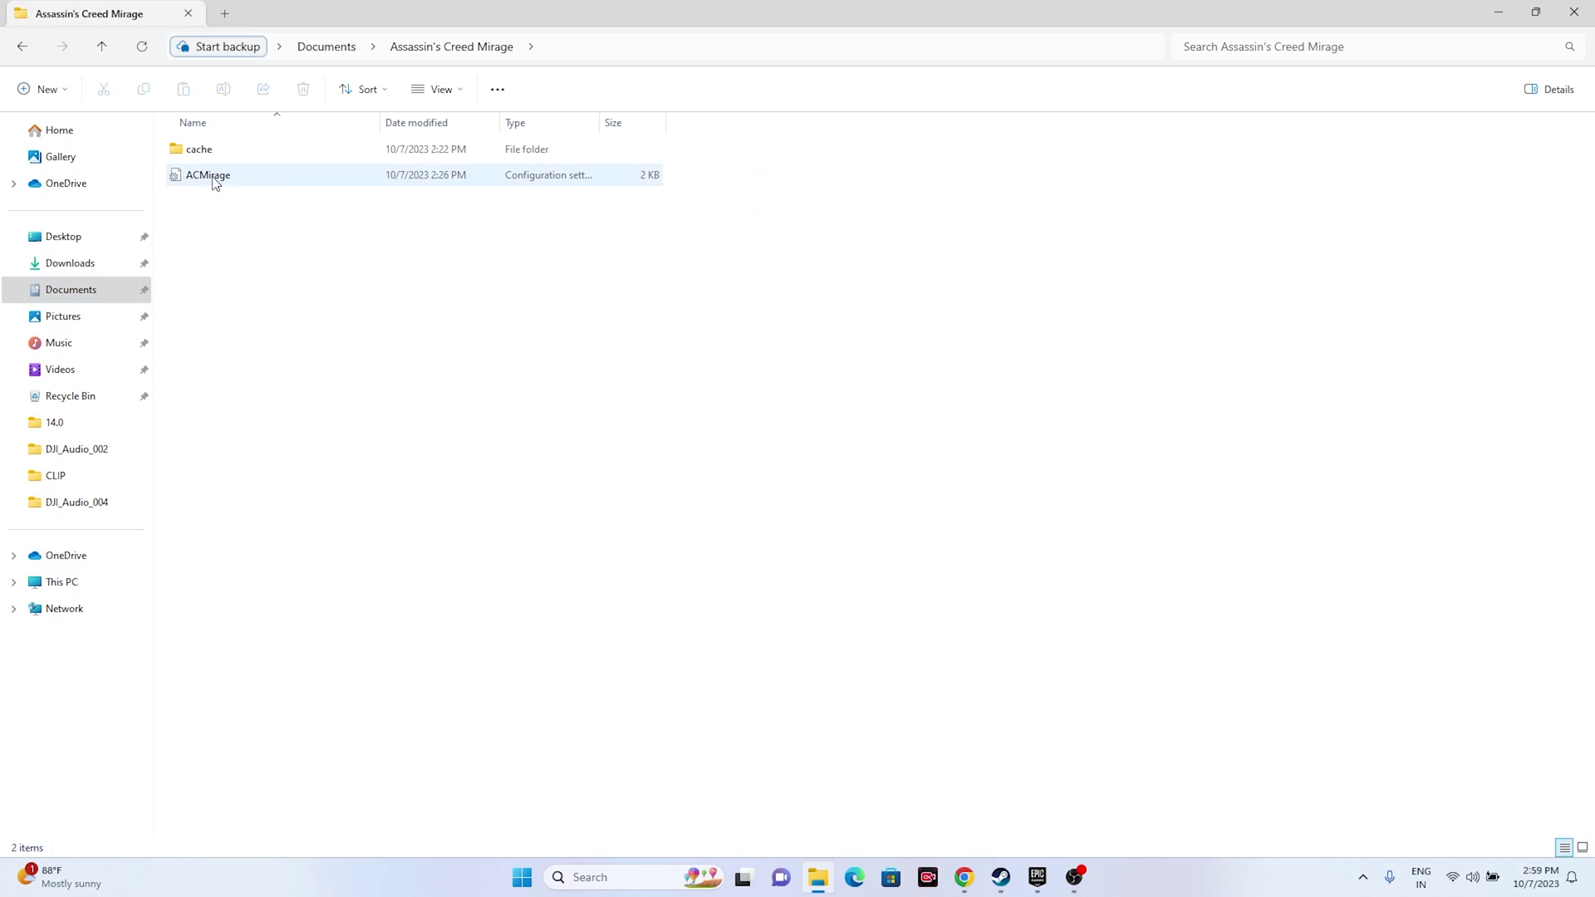
{"action": "right_click", "coordinate": [218, 183]}
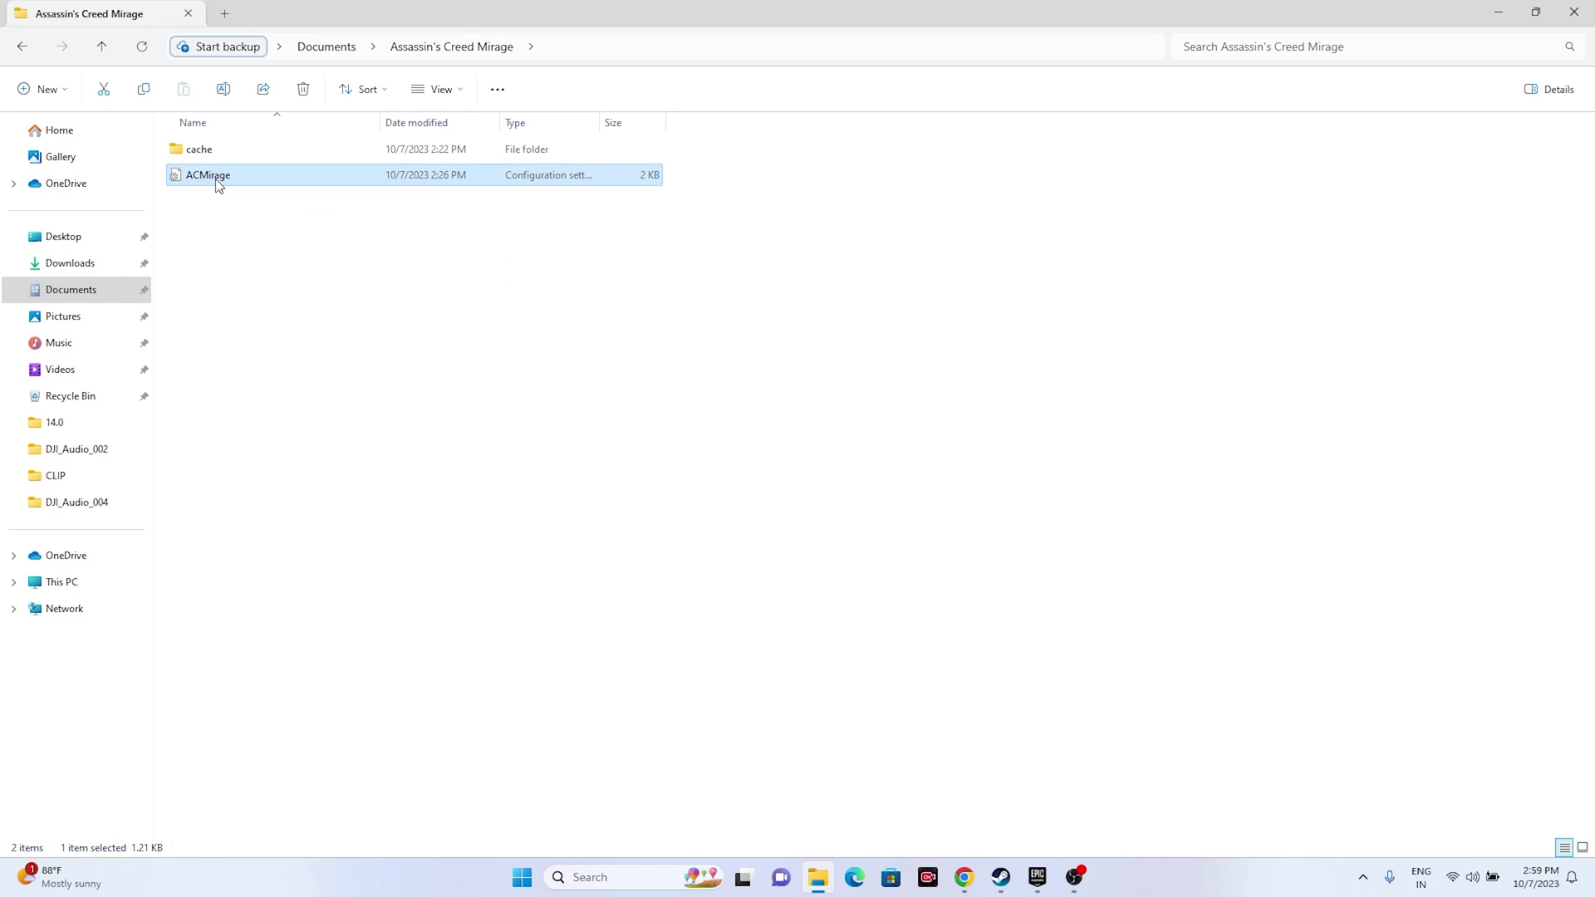
{"action": "mouse_move", "coordinate": [366, 259]}
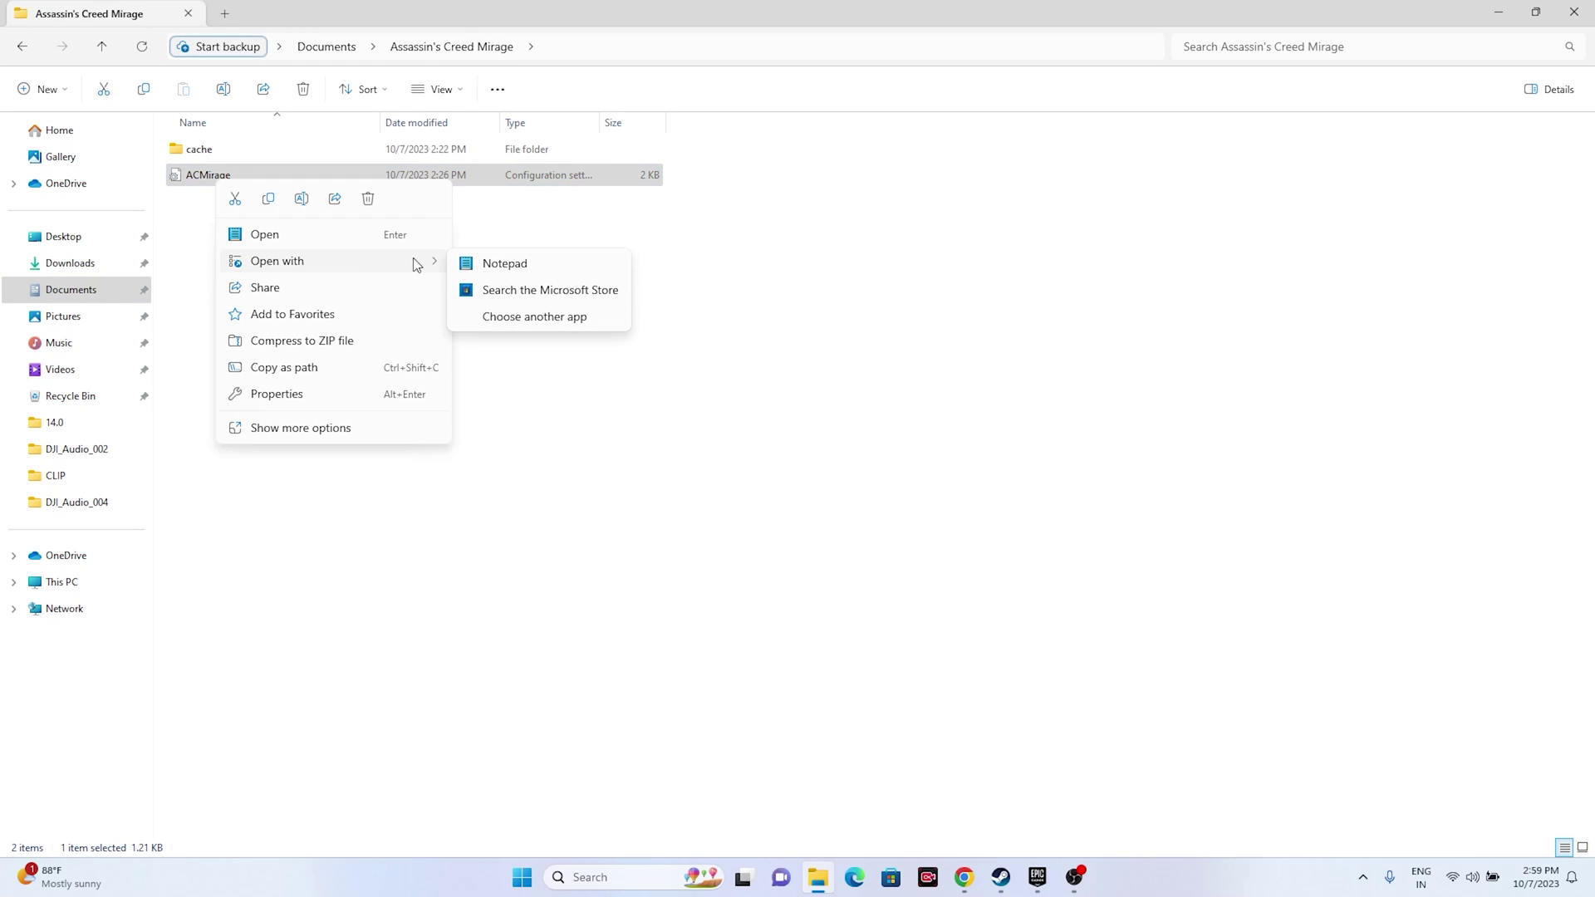
{"action": "left_click", "coordinate": [553, 261]}
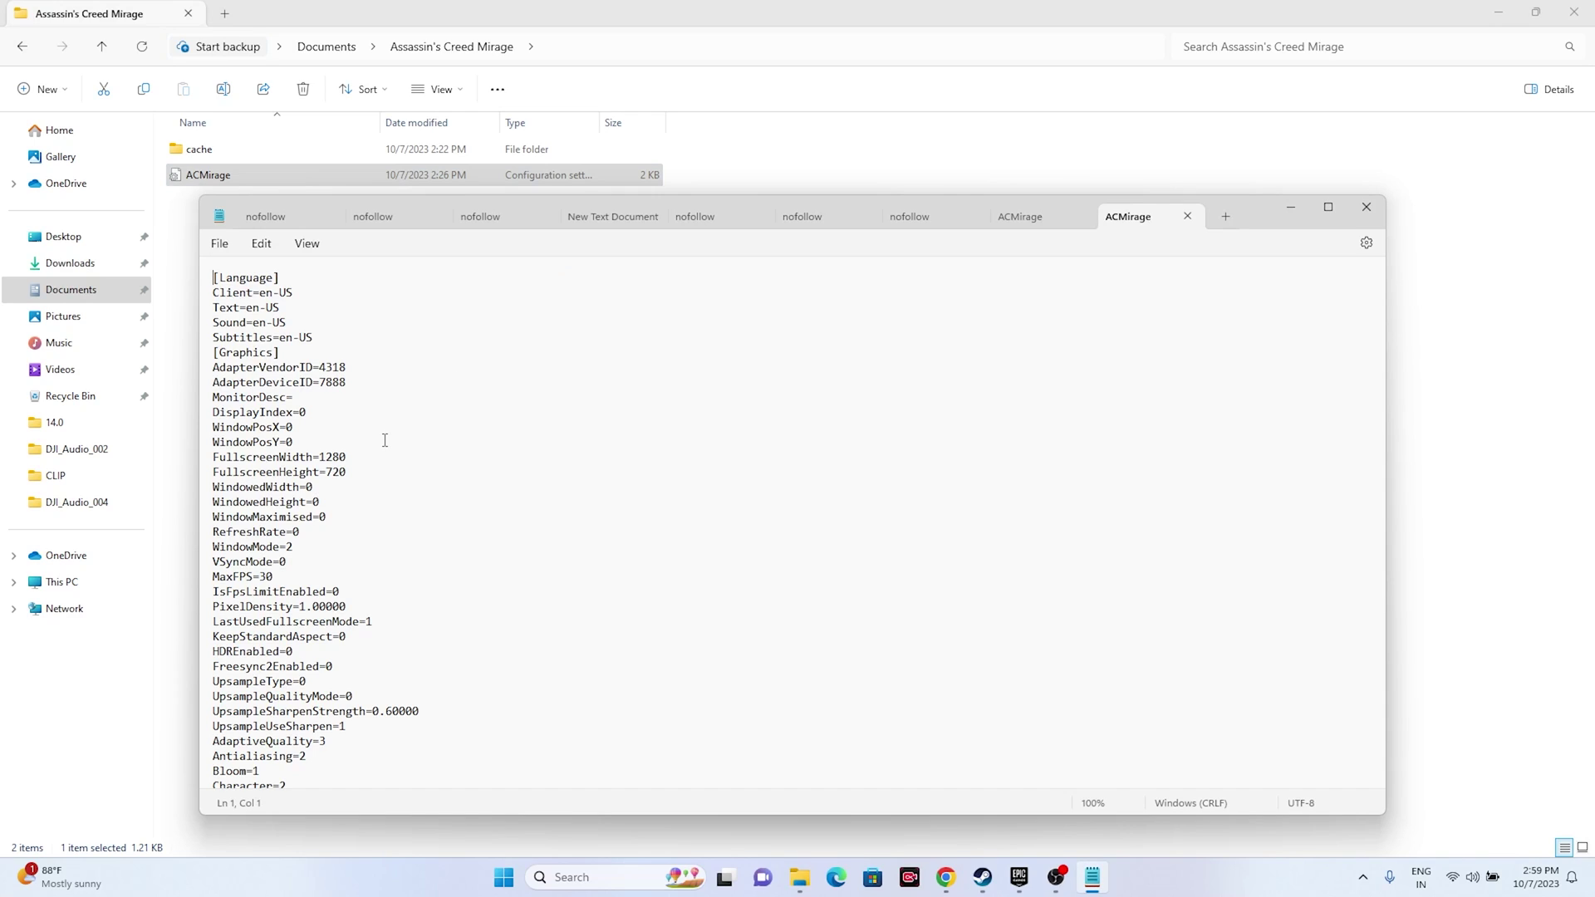
Step: Examine the graphics settings in the ACMirage configuration file, including resolution, window mode and quality entries
{"action": "scroll", "coordinate": [373, 380], "scroll_direction": "down", "scroll_amount": 3}
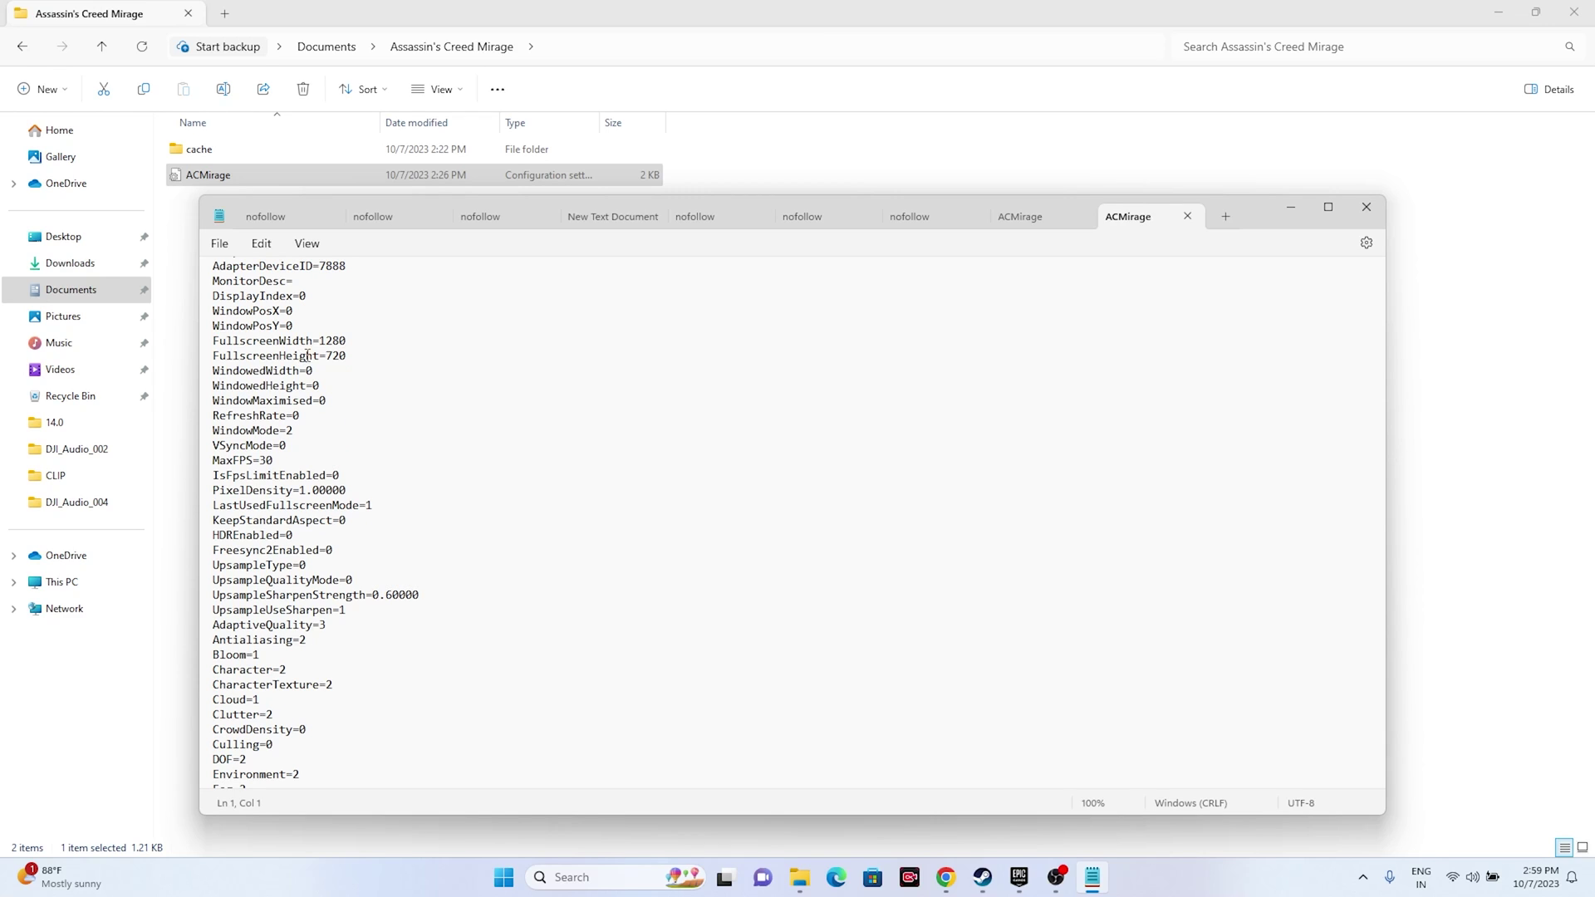
{"action": "scroll", "coordinate": [413, 353], "scroll_direction": "down", "scroll_amount": 4}
{"action": "scroll", "coordinate": [416, 354], "scroll_direction": "up", "scroll_amount": 3}
{"action": "scroll", "coordinate": [415, 354], "scroll_direction": "up", "scroll_amount": 2}
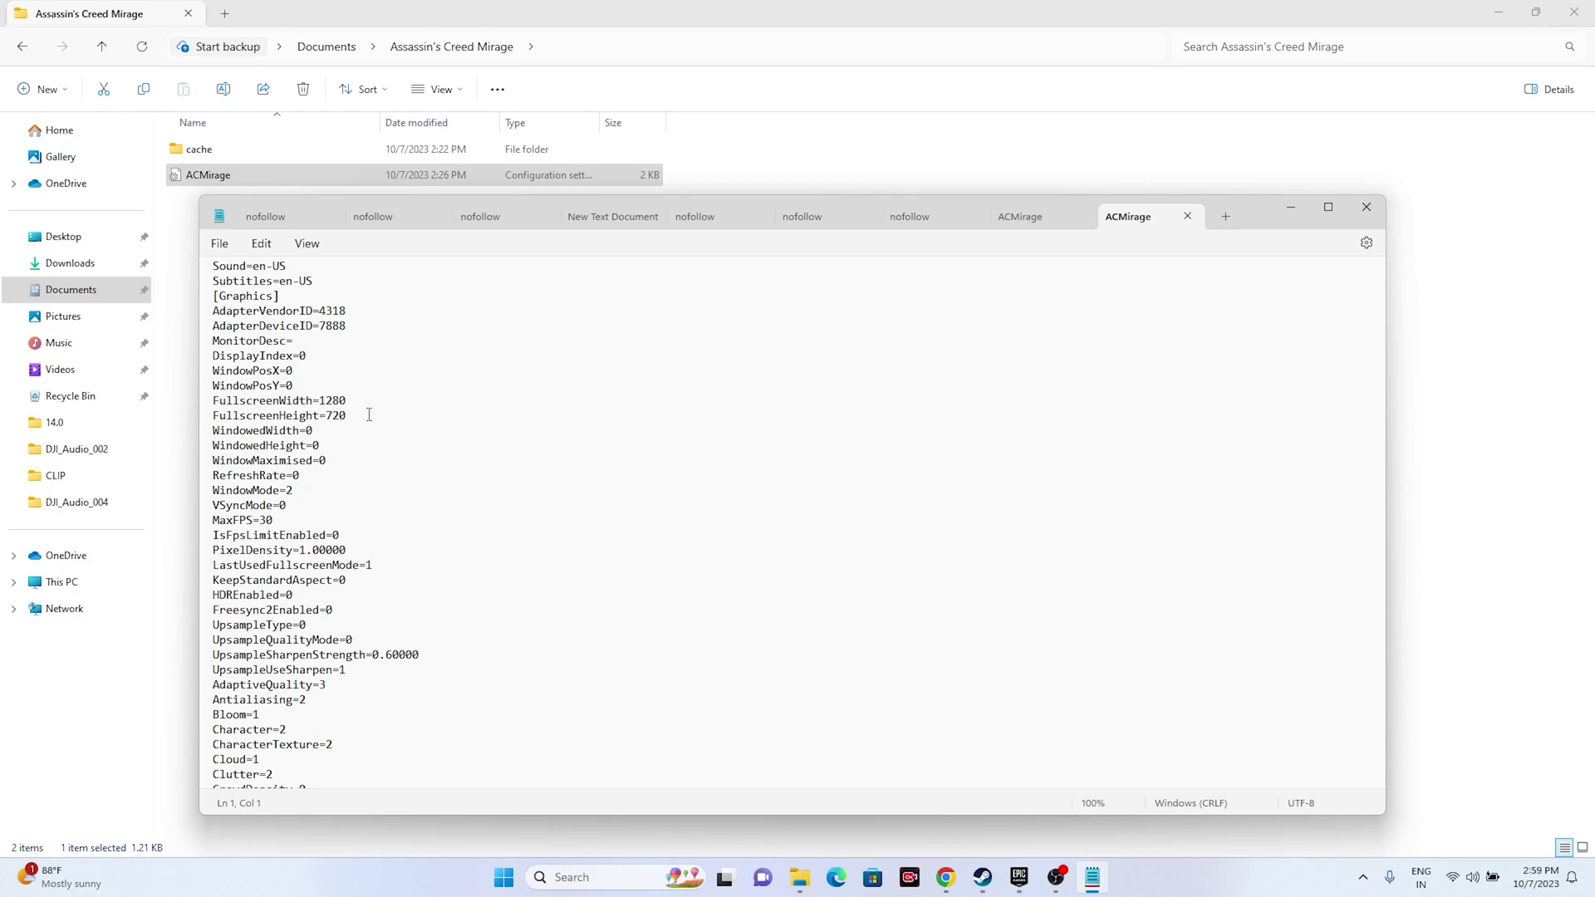
{"action": "scroll", "coordinate": [398, 394], "scroll_direction": "down", "scroll_amount": 2}
{"action": "scroll", "coordinate": [403, 389], "scroll_direction": "down", "scroll_amount": 6}
{"action": "scroll", "coordinate": [405, 387], "scroll_direction": "down", "scroll_amount": 2}
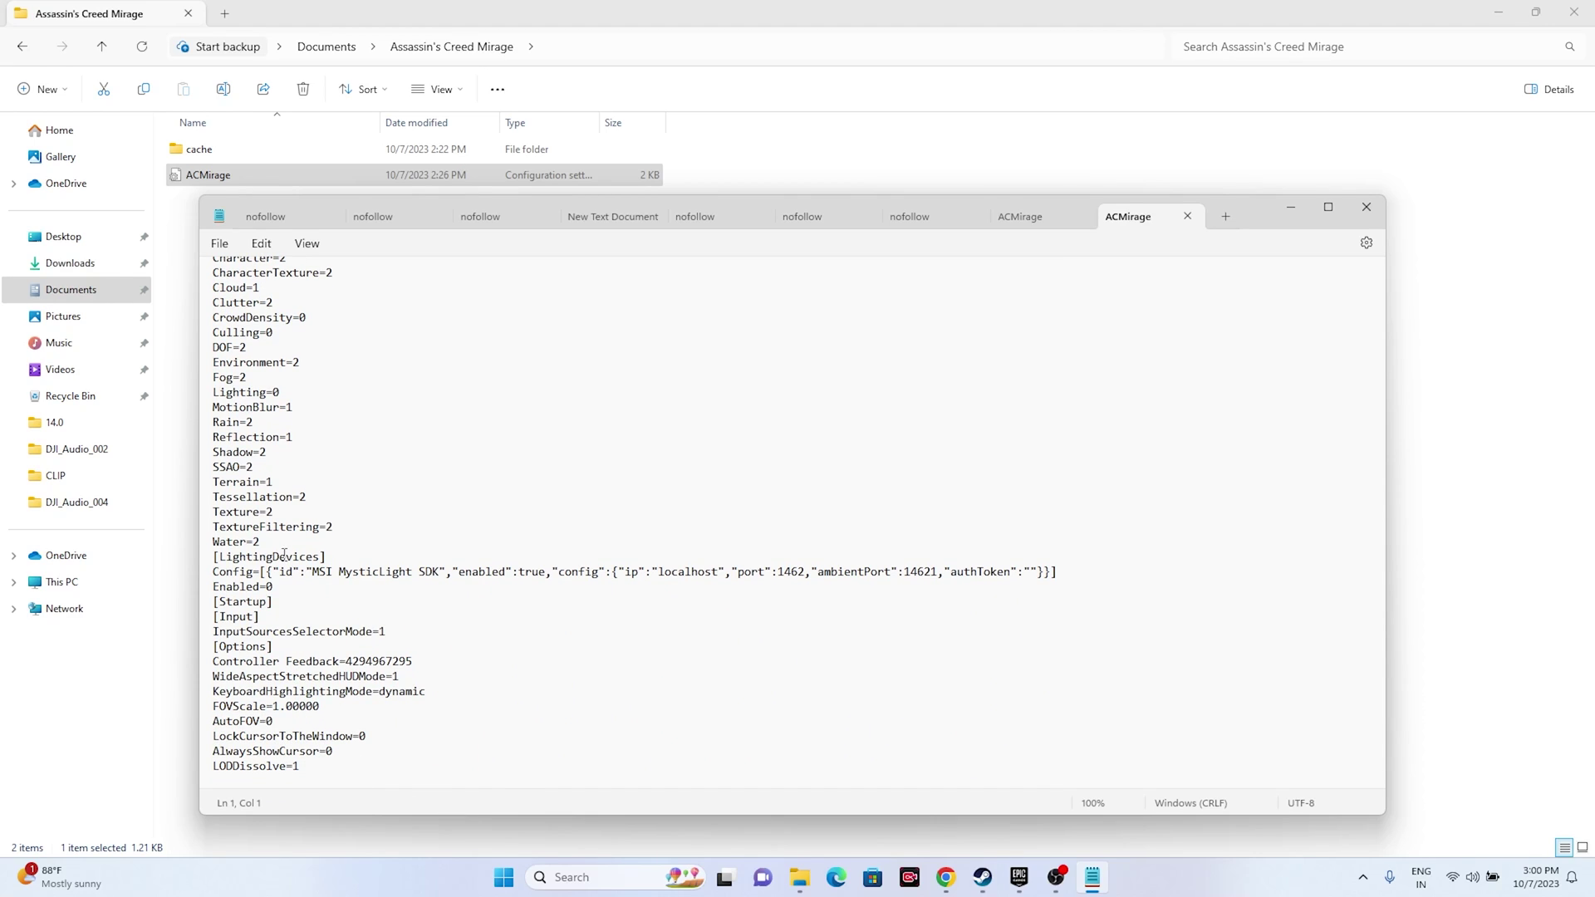
{"action": "scroll", "coordinate": [299, 461], "scroll_direction": "up", "scroll_amount": 4}
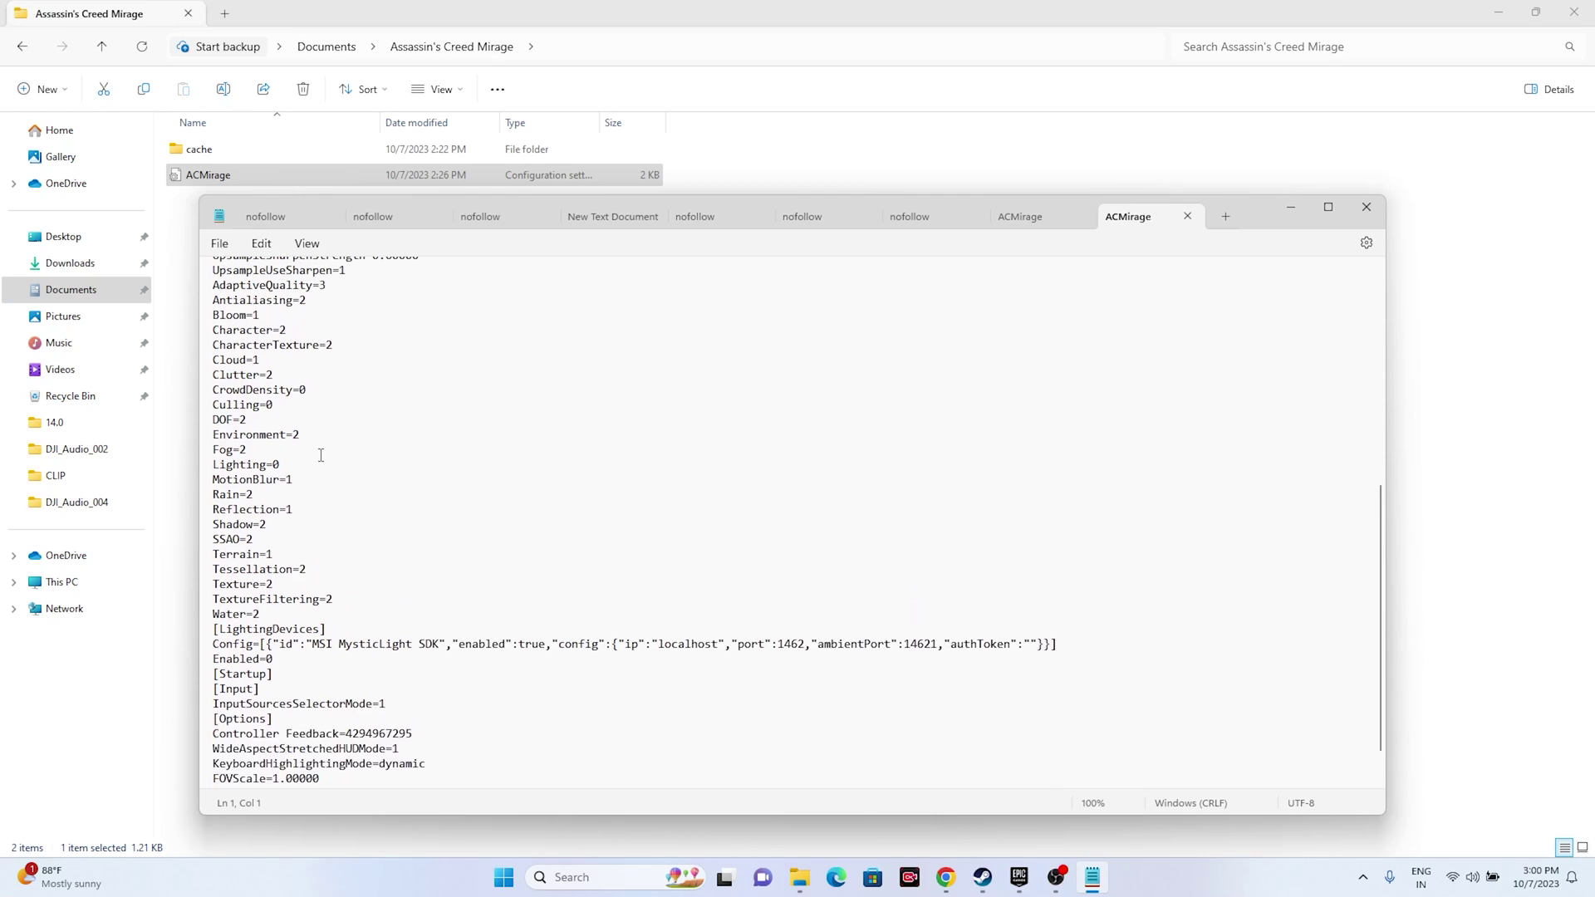
{"action": "scroll", "coordinate": [321, 455], "scroll_direction": "up", "scroll_amount": 3}
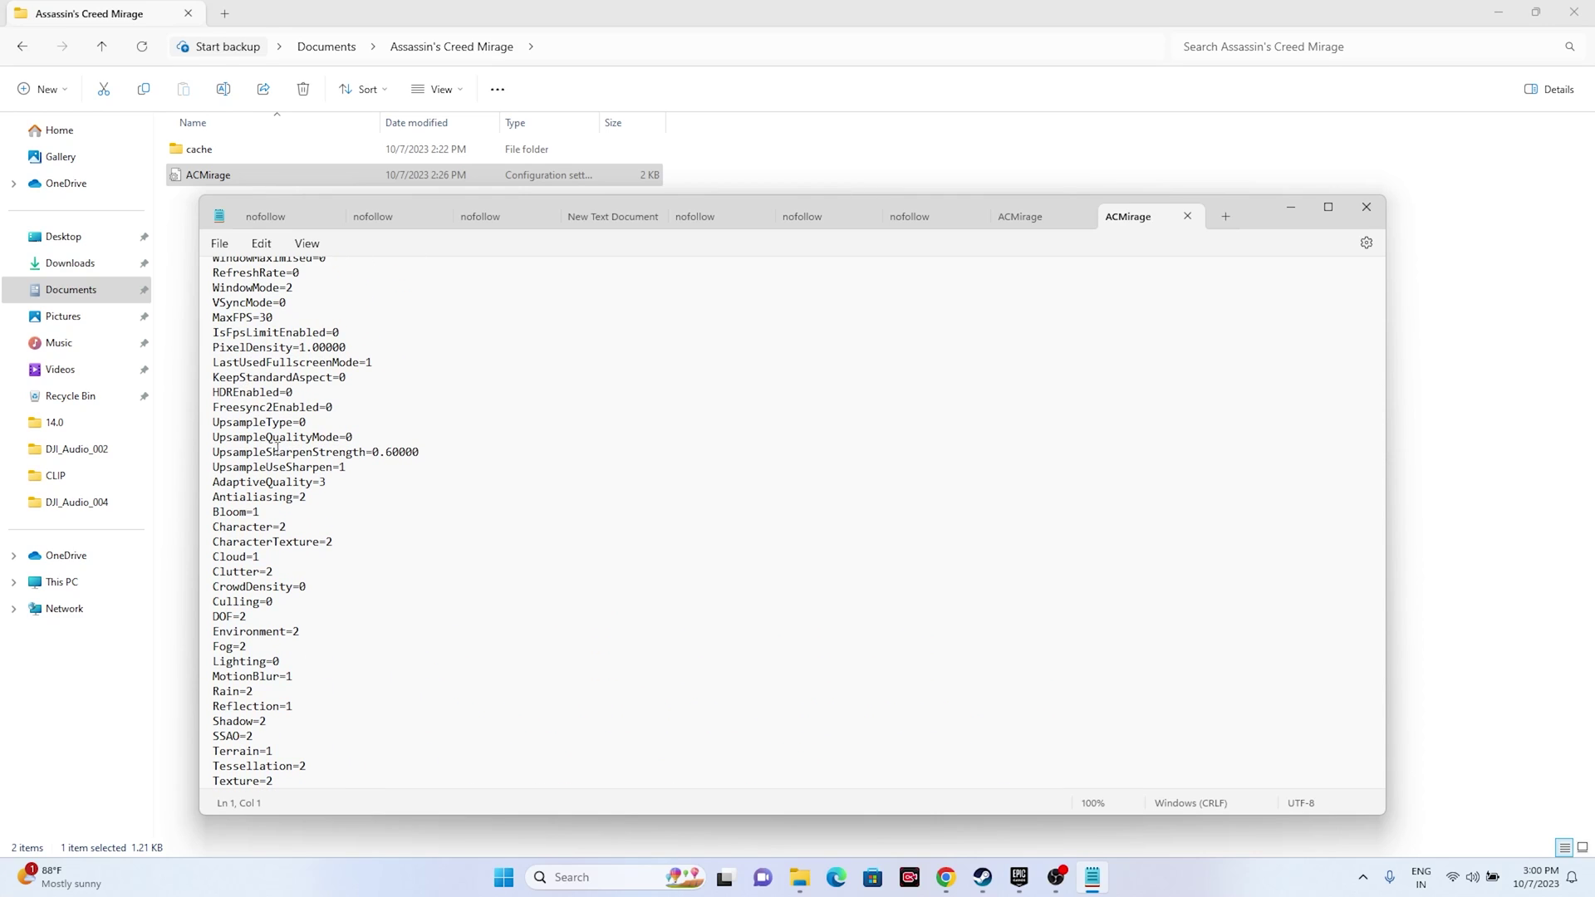
{"action": "scroll", "coordinate": [394, 431], "scroll_direction": "up", "scroll_amount": 2}
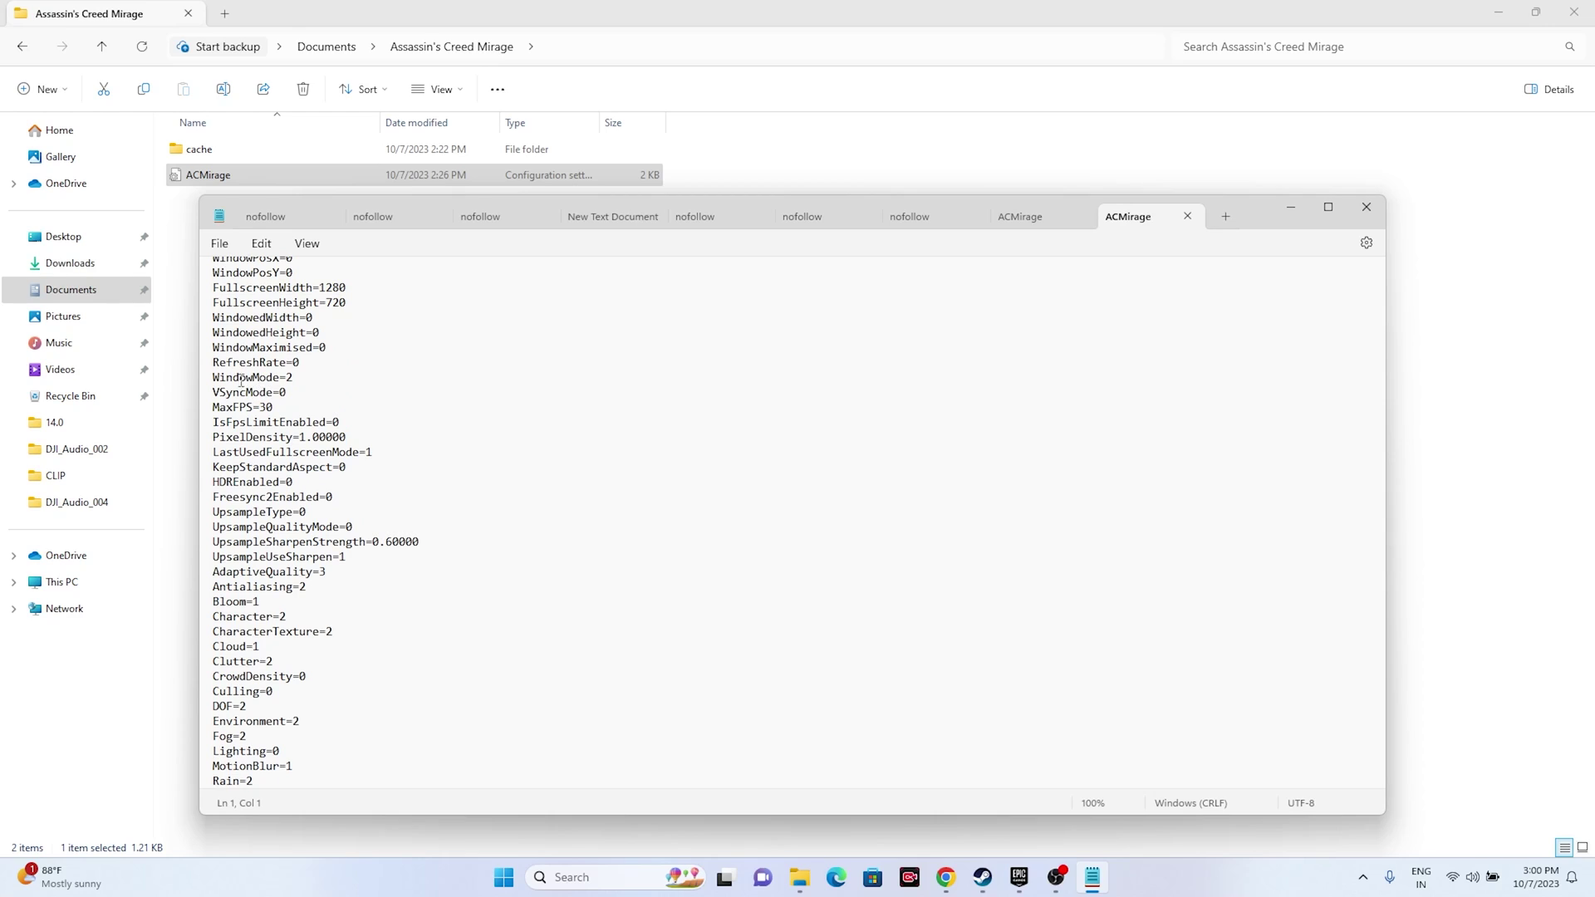
{"action": "scroll", "coordinate": [456, 390], "scroll_direction": "up", "scroll_amount": 2}
Step: Set FullscreenWidth to 1920 and FullscreenHeight to 1080, then save the file and close Notepad
{"action": "left_click", "coordinate": [355, 378]}
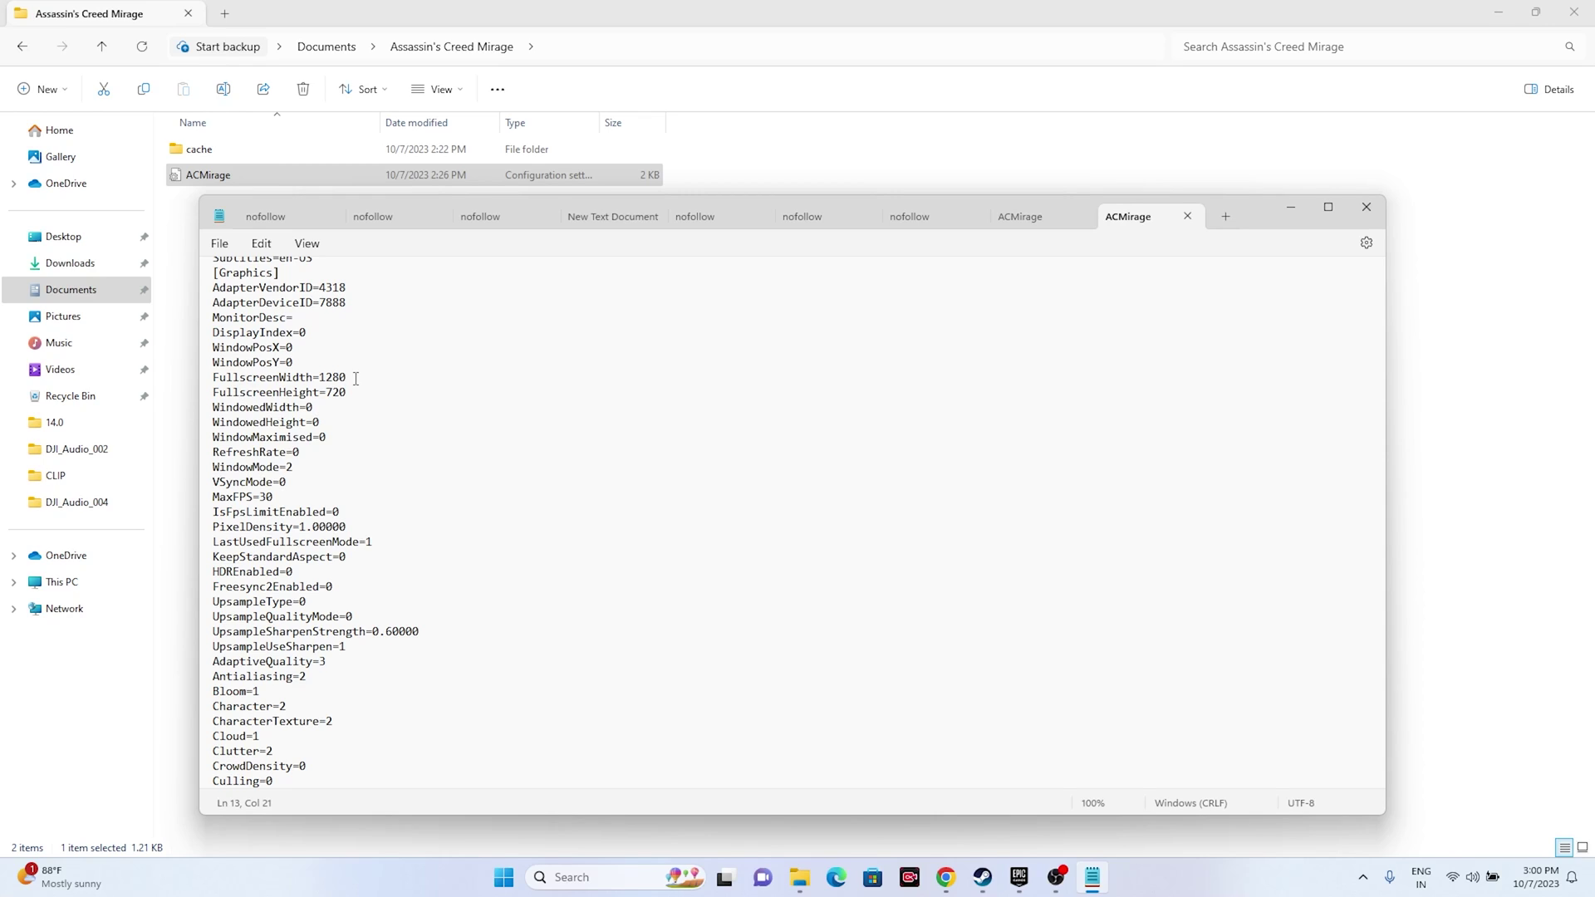
{"action": "key", "text": "BackSpace"}
{"action": "key", "text": "BackSpace"}
{"action": "key", "text": "BackSpace"}
{"action": "type", "text": "920"}
{"action": "key", "text": "BackSpace"}
{"action": "left_click", "coordinate": [219, 242]}
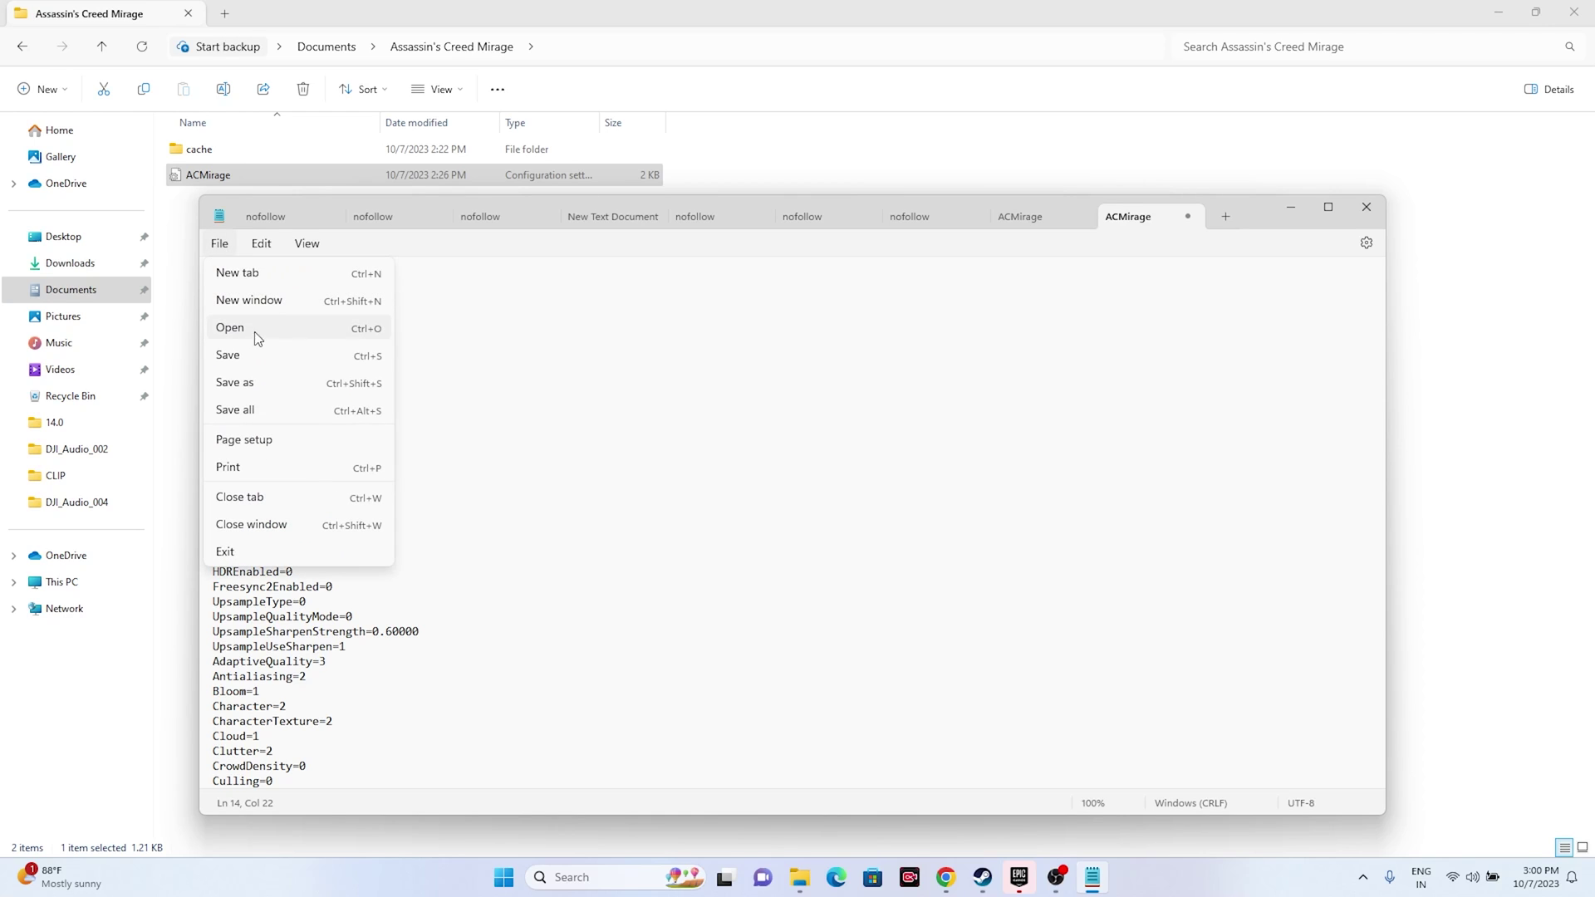
{"action": "left_click", "coordinate": [228, 355]}
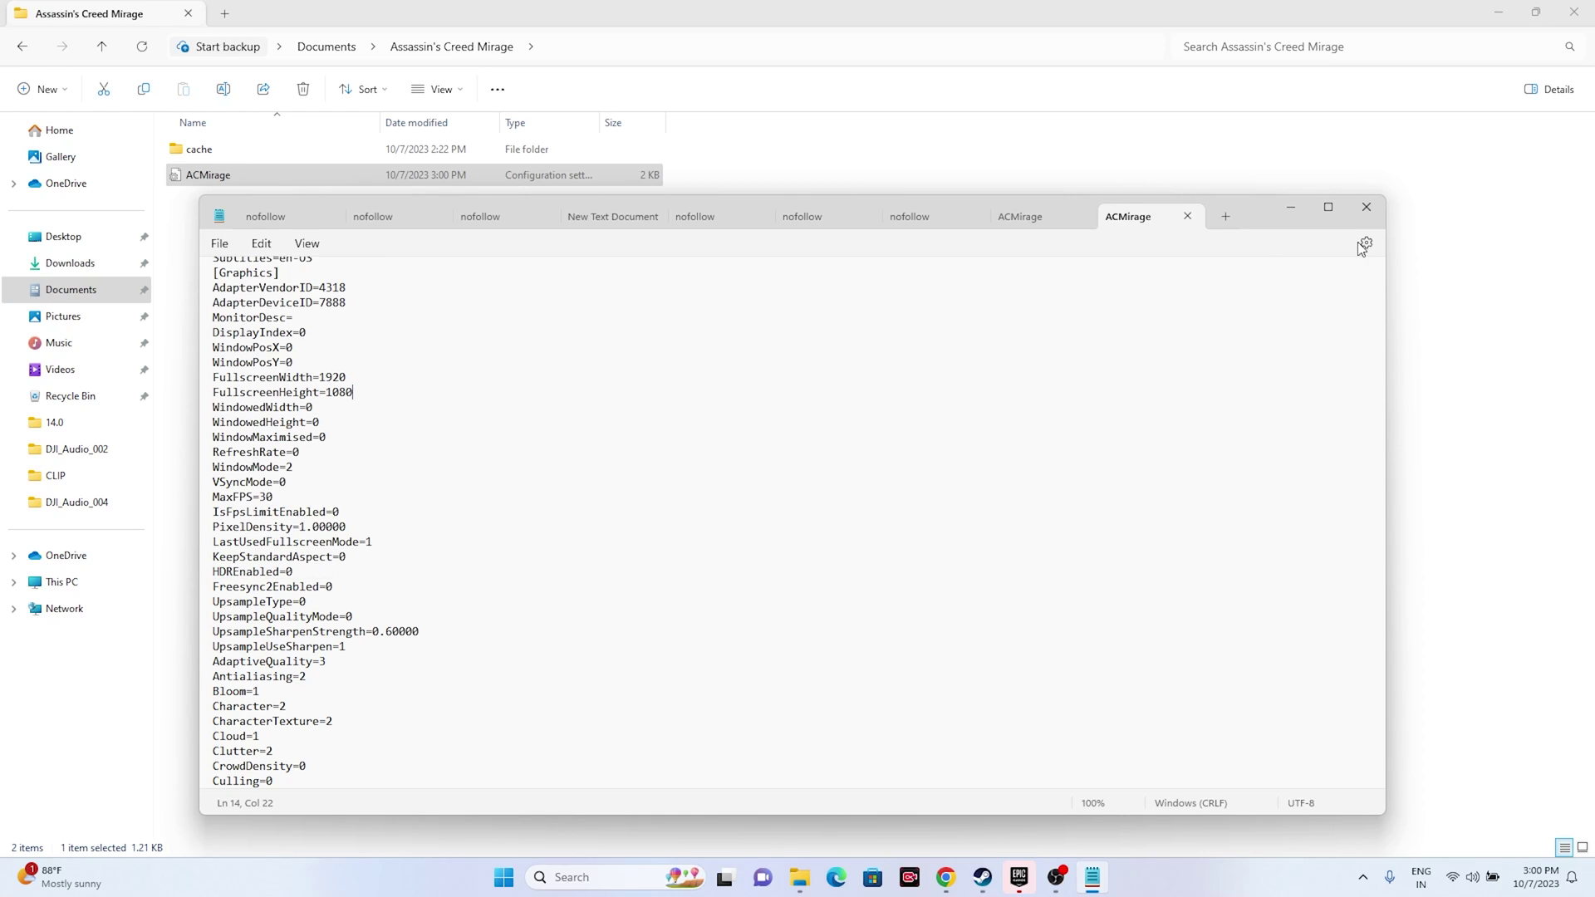
{"action": "left_click", "coordinate": [1367, 206]}
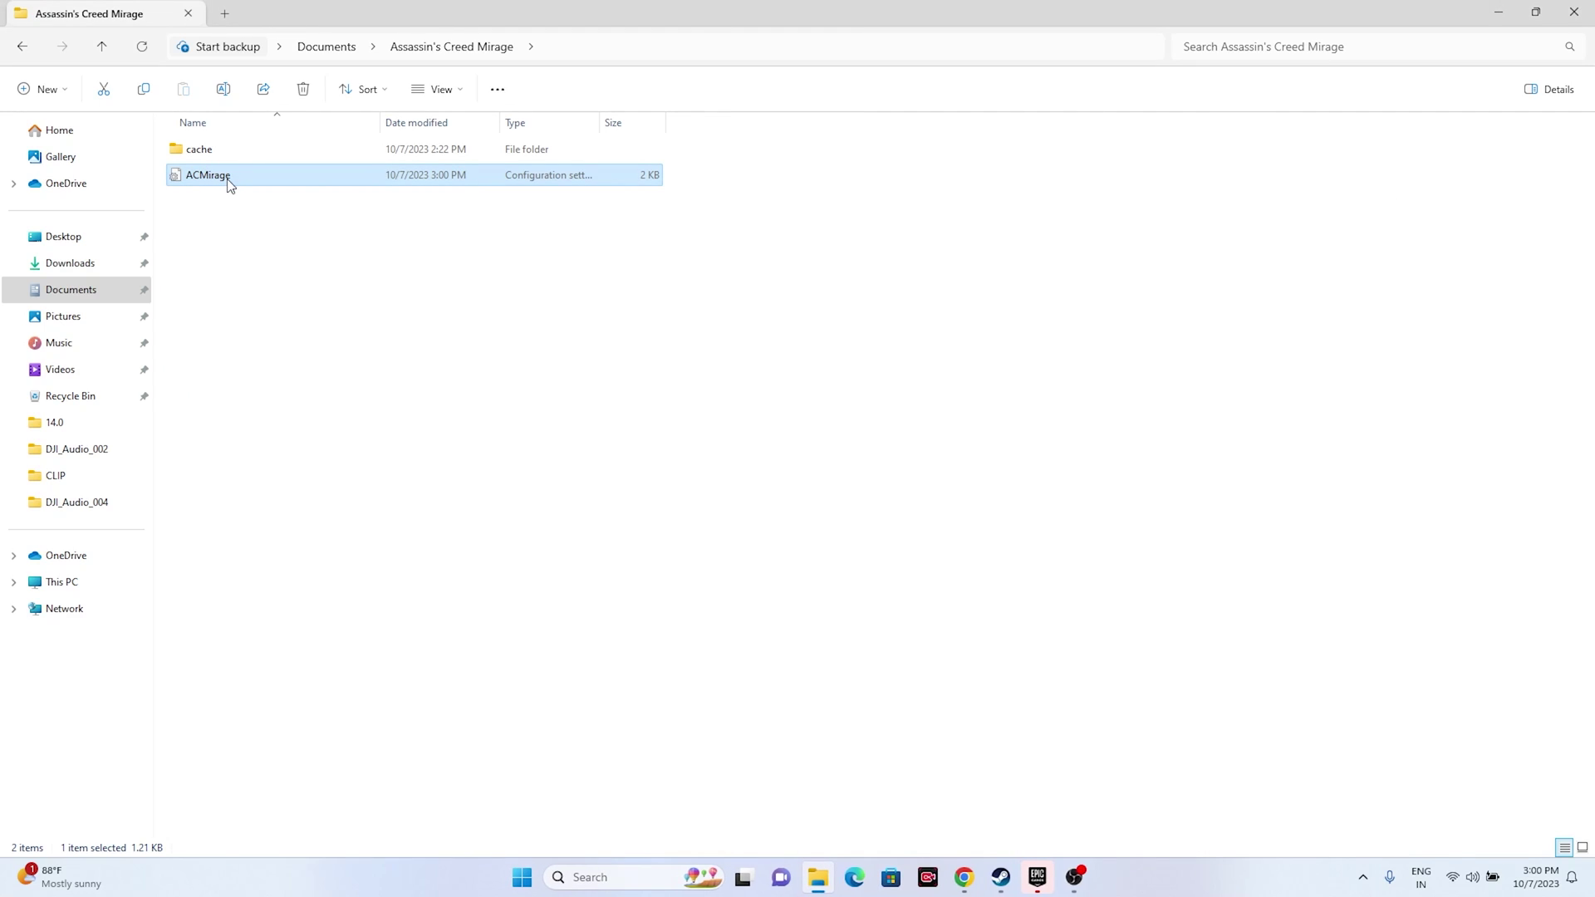
Step: Set the Read-only attribute on the ACMirage file in its properties and apply it
{"action": "right_click", "coordinate": [228, 177]}
{"action": "left_click", "coordinate": [299, 426]}
{"action": "left_click", "coordinate": [299, 586]}
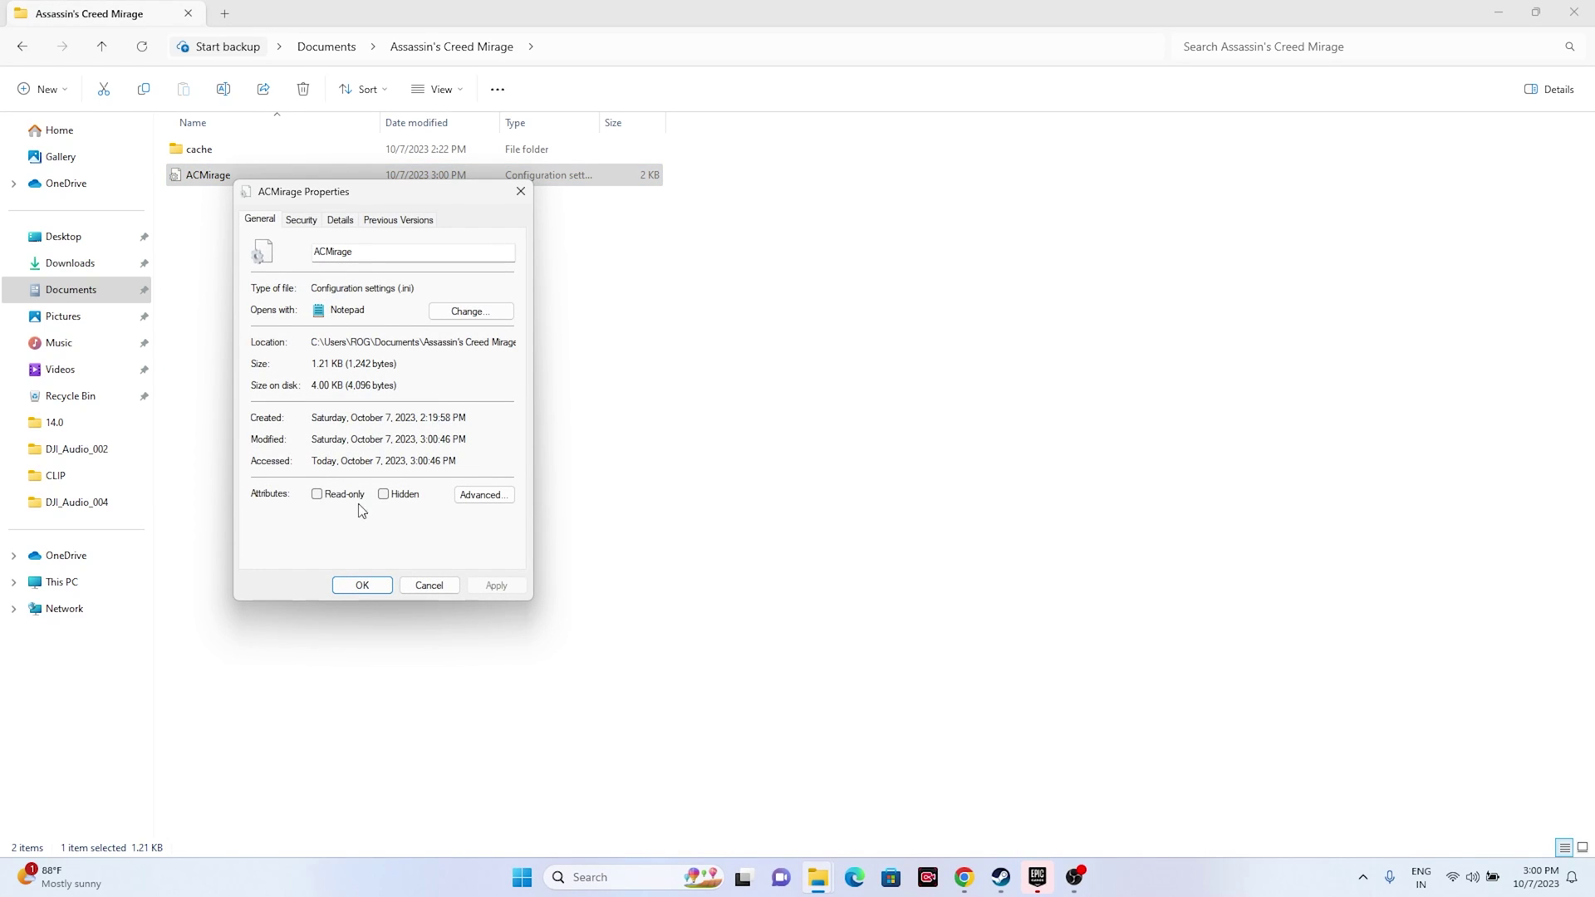
{"action": "left_click", "coordinate": [317, 495]}
{"action": "left_click", "coordinate": [492, 587]}
{"action": "left_click", "coordinate": [377, 587]}
{"action": "left_click", "coordinate": [466, 302]}
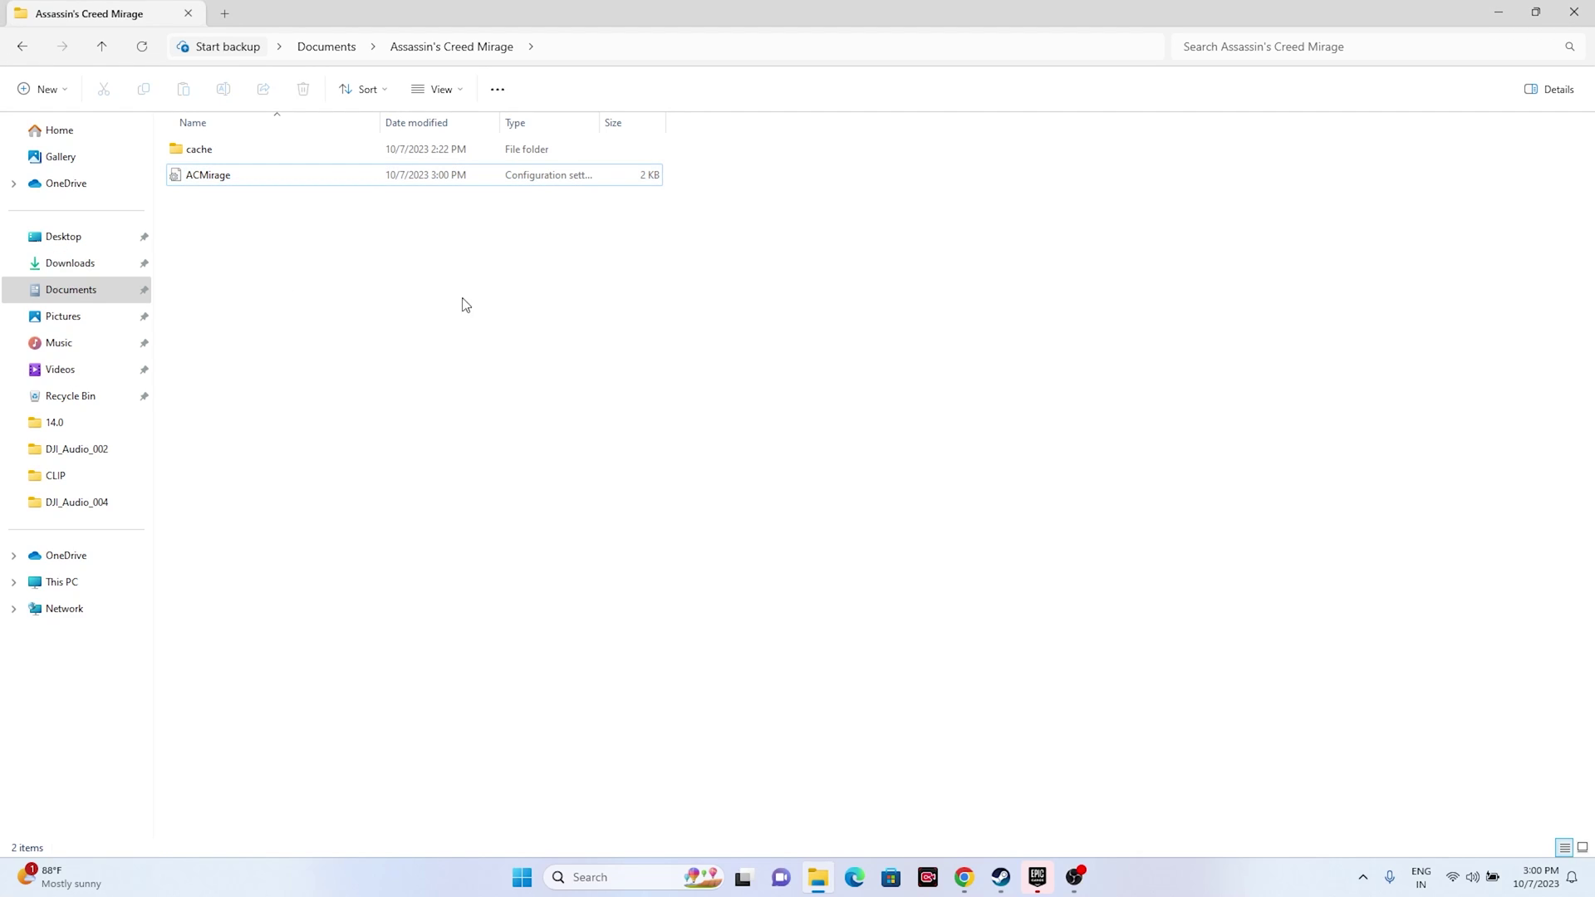
Step: Reopen the ACMirage configuration file in Notepad
{"action": "right_click", "coordinate": [242, 185]}
{"action": "left_click", "coordinate": [211, 233]}
{"action": "left_click", "coordinate": [221, 173]}
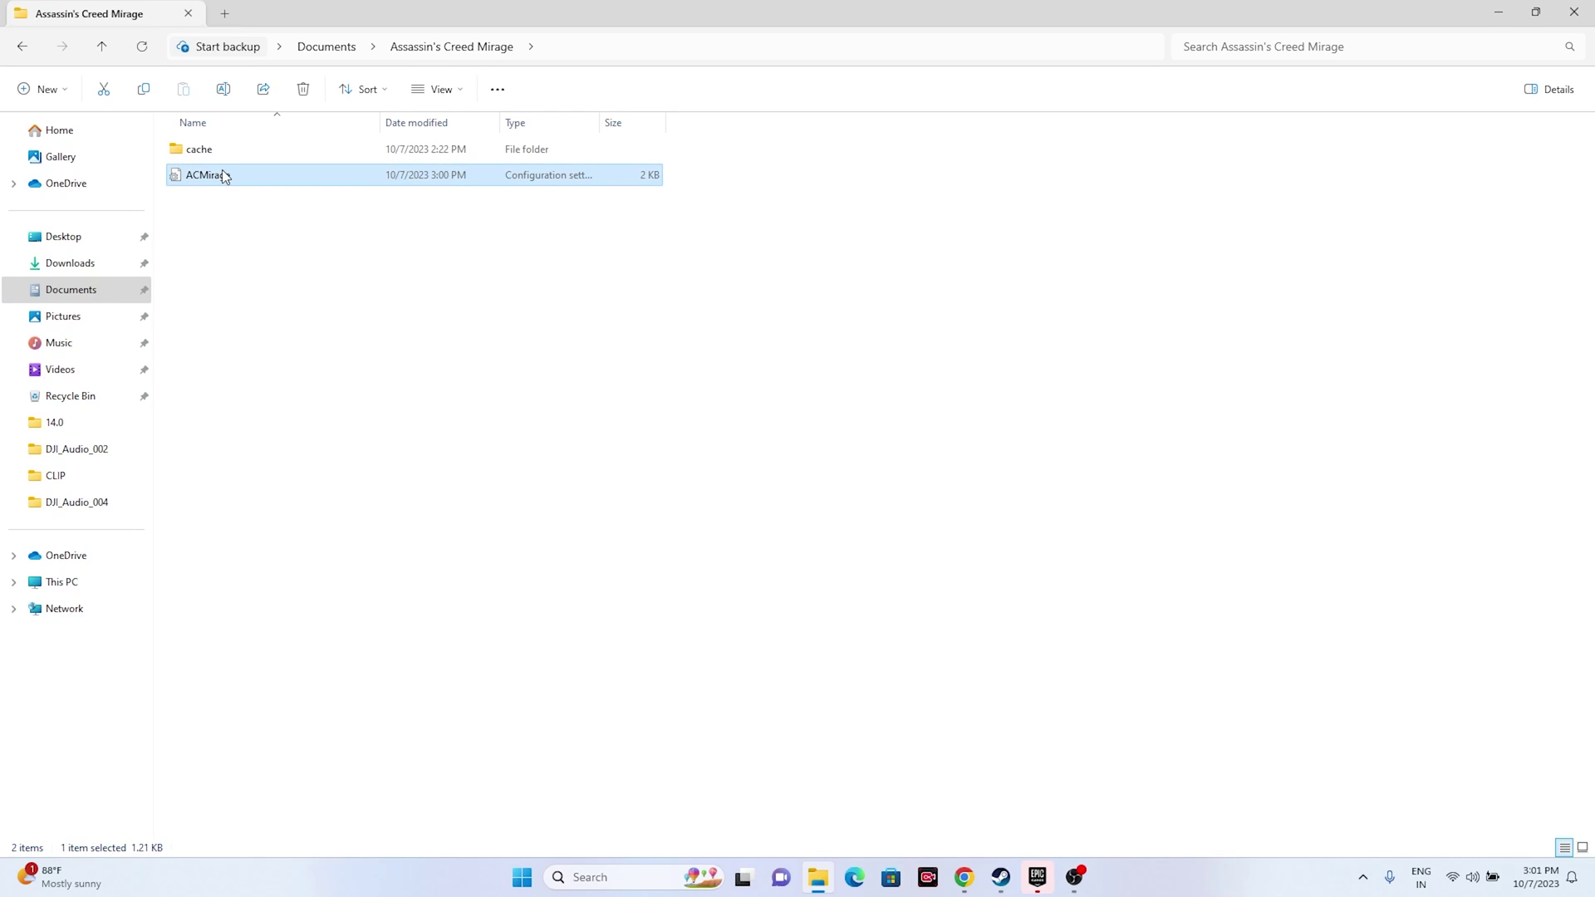
{"action": "right_click", "coordinate": [221, 175]}
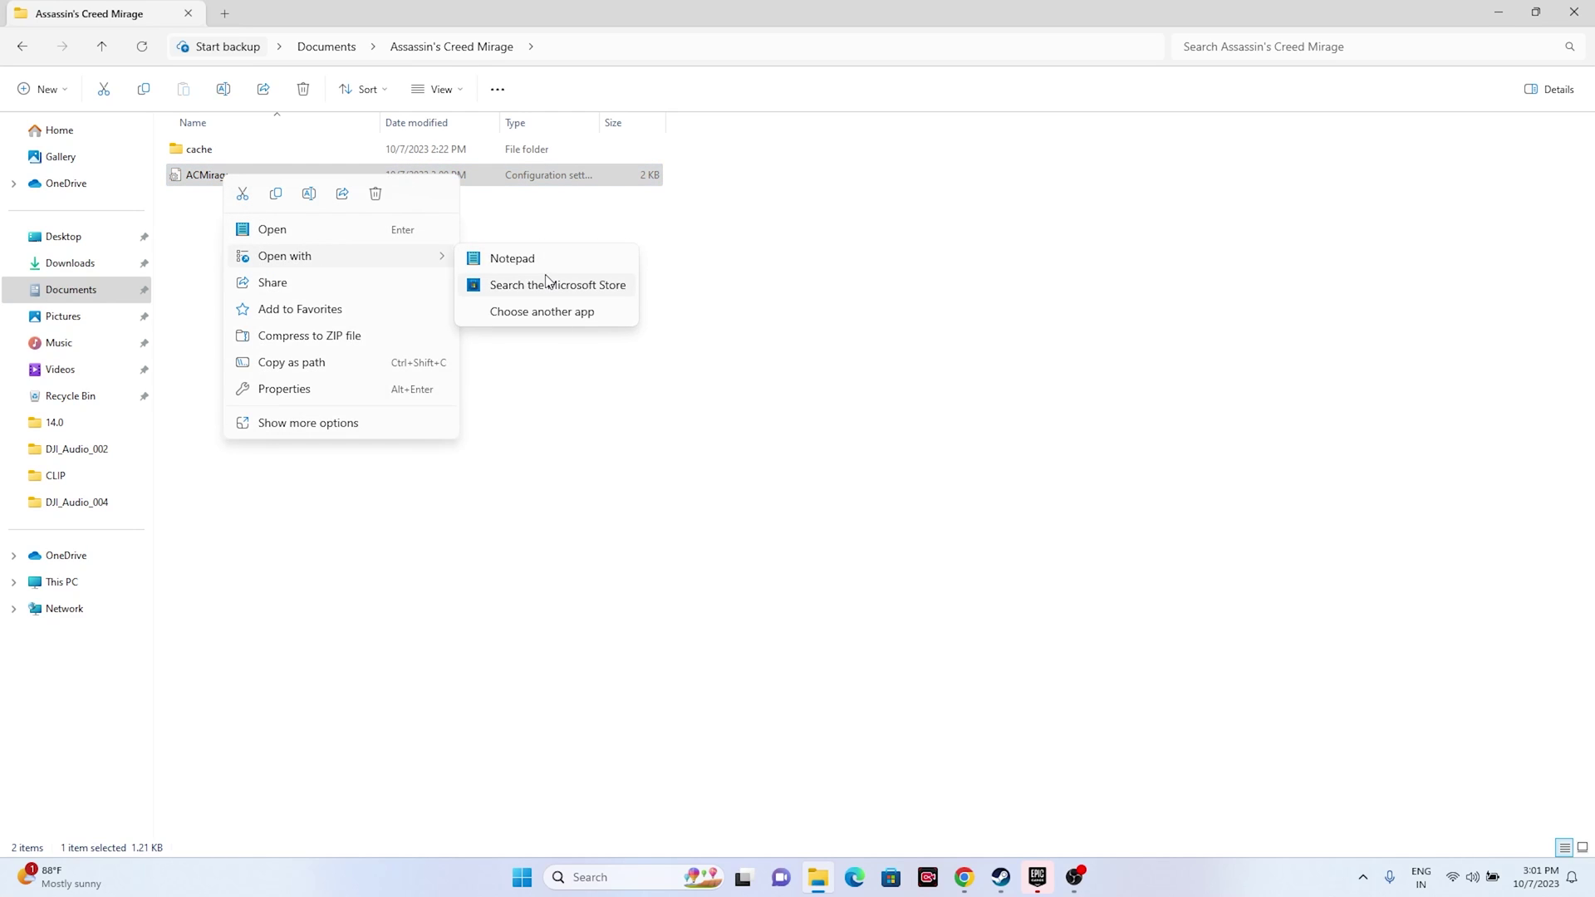
{"action": "left_click", "coordinate": [547, 262]}
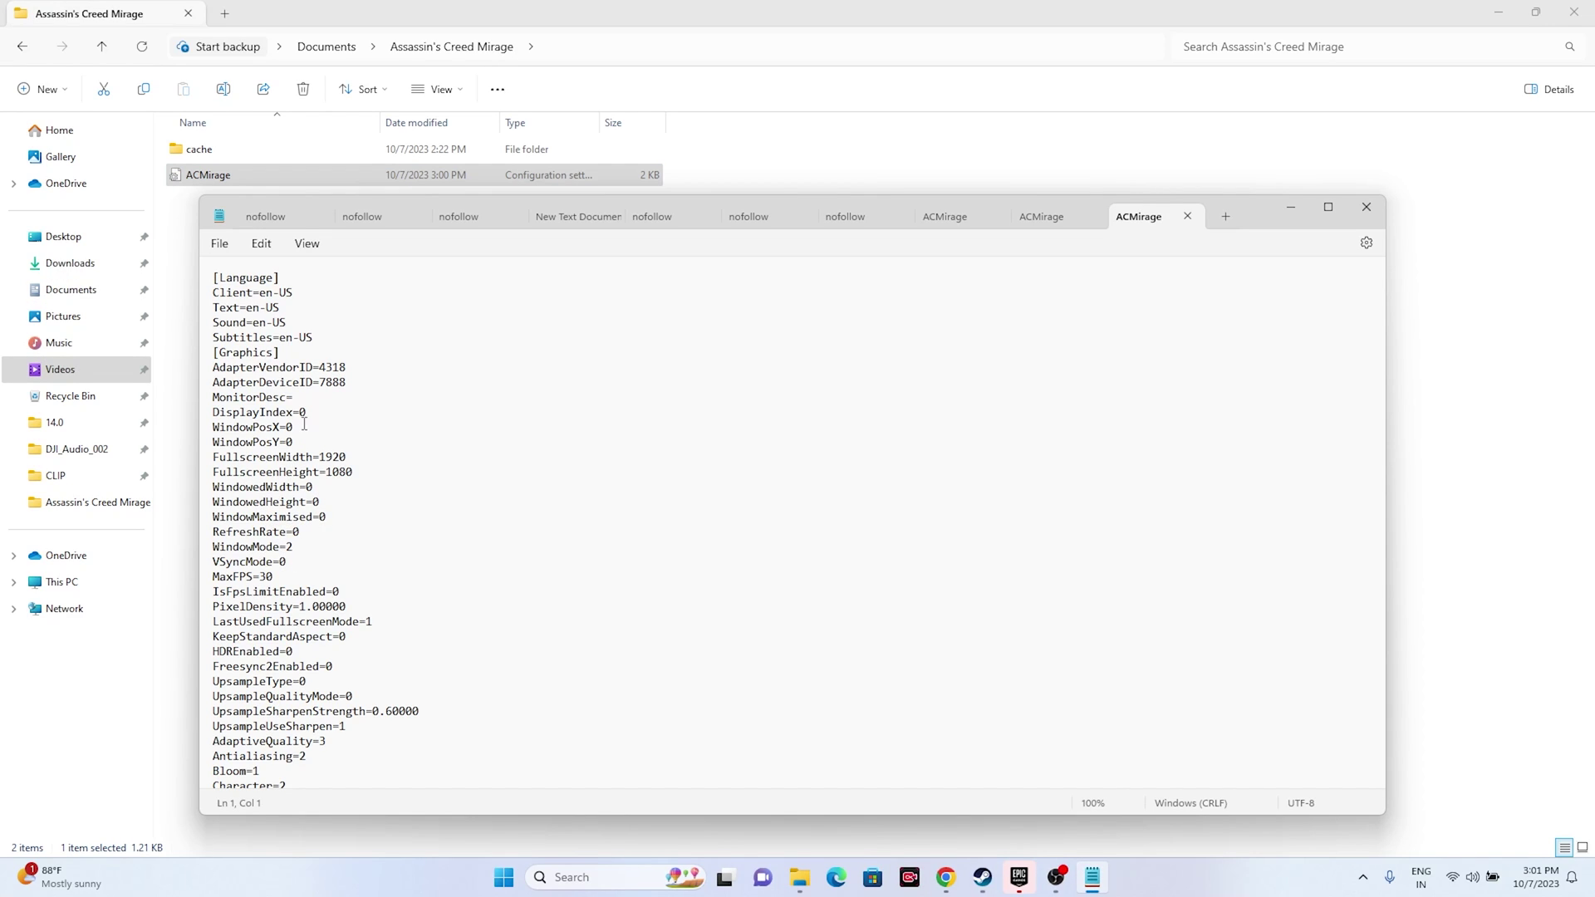
Step: Try the values 0 and 1 for WindowMode and set it back to 2
{"action": "scroll", "coordinate": [254, 492], "scroll_direction": "down", "scroll_amount": 1}
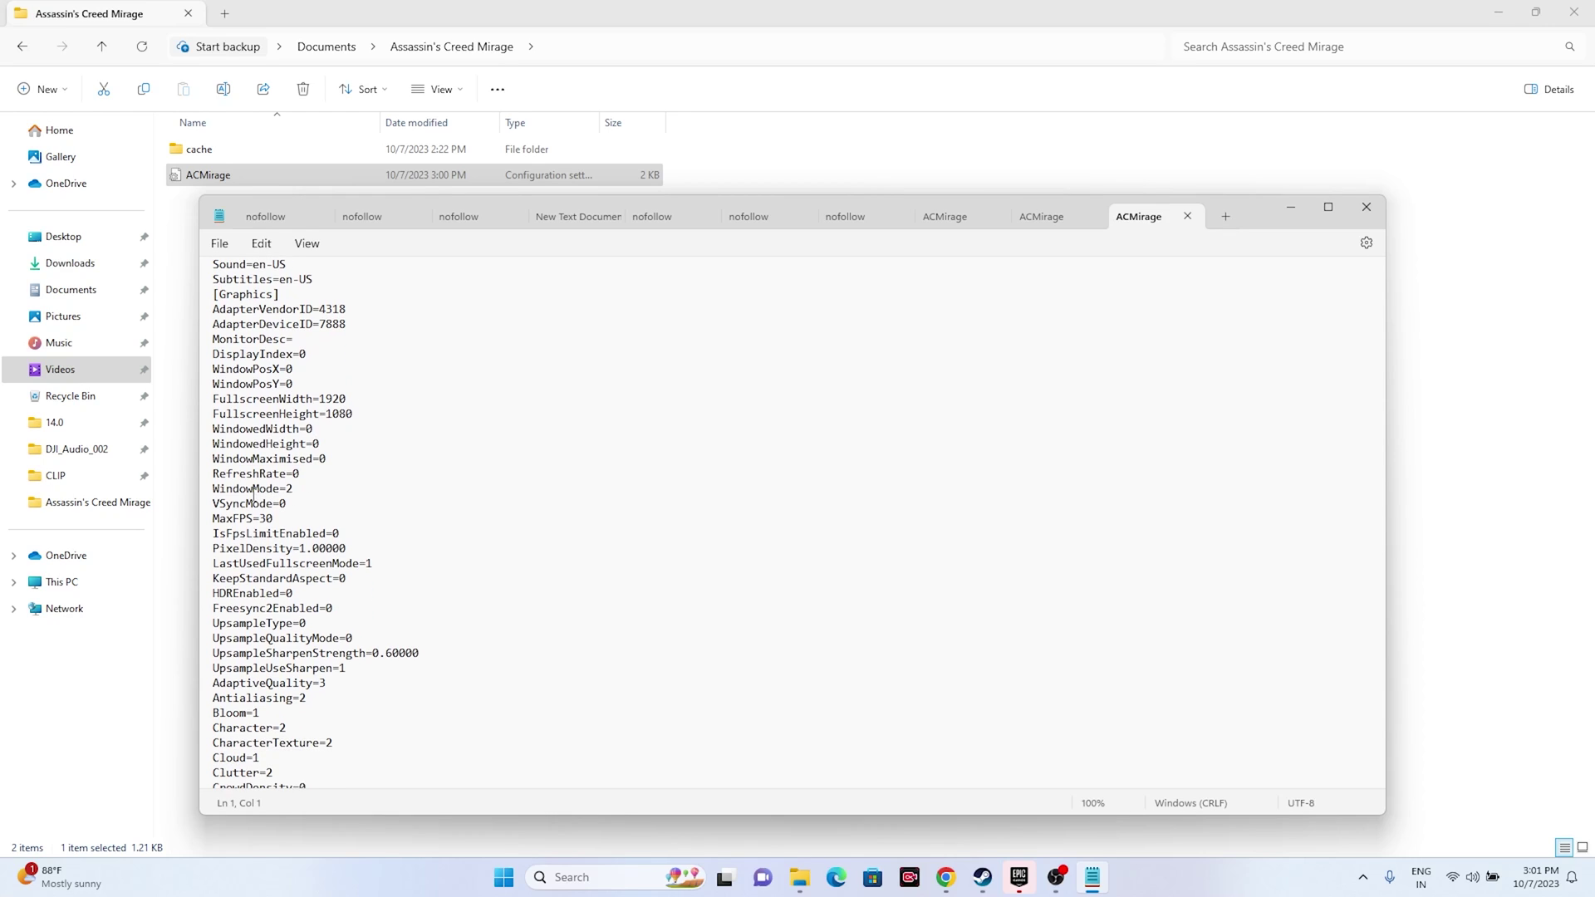
{"action": "left_click", "coordinate": [295, 489]}
{"action": "key", "text": "BackSpace"}
{"action": "type", "text": "0"}
{"action": "key", "text": "BackSpace"}
{"action": "type", "text": "1"}
{"action": "key", "text": "BackSpace"}
{"action": "type", "text": "2"}
Step: Try to save the ACMirage configuration file and close Notepad
{"action": "left_click", "coordinate": [219, 243]}
{"action": "left_click", "coordinate": [256, 353]}
{"action": "left_click", "coordinate": [937, 615]}
{"action": "left_click", "coordinate": [1367, 207]}
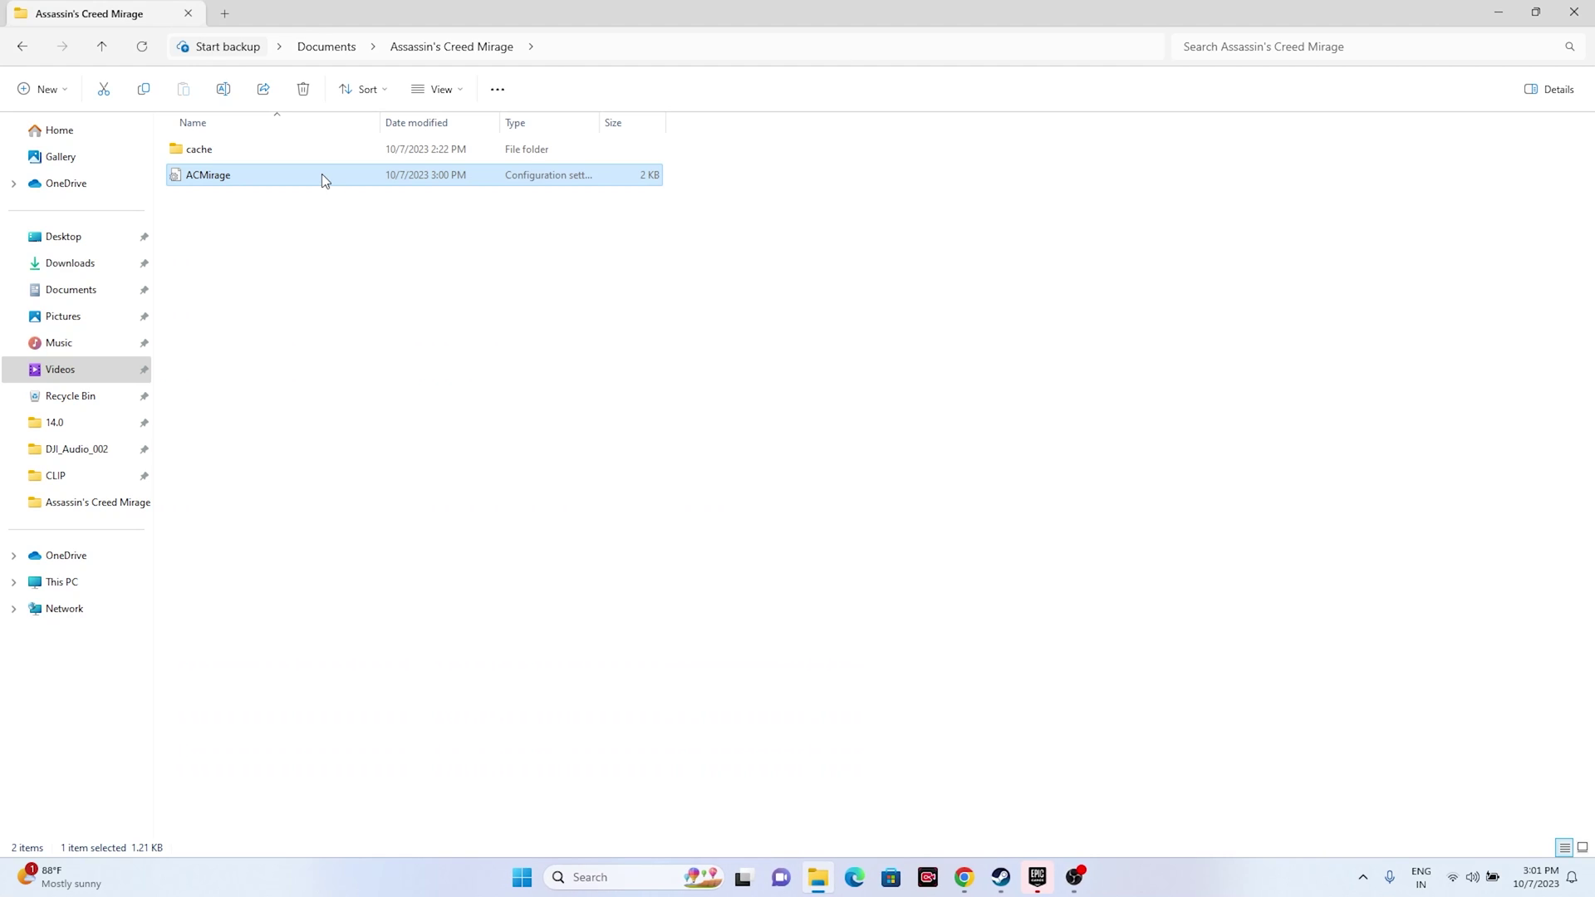
Step: Check the Read-only attribute in the ACMirage file's properties and close File Explorer
{"action": "right_click", "coordinate": [321, 173]}
{"action": "left_click", "coordinate": [379, 422]}
{"action": "left_click", "coordinate": [397, 581]}
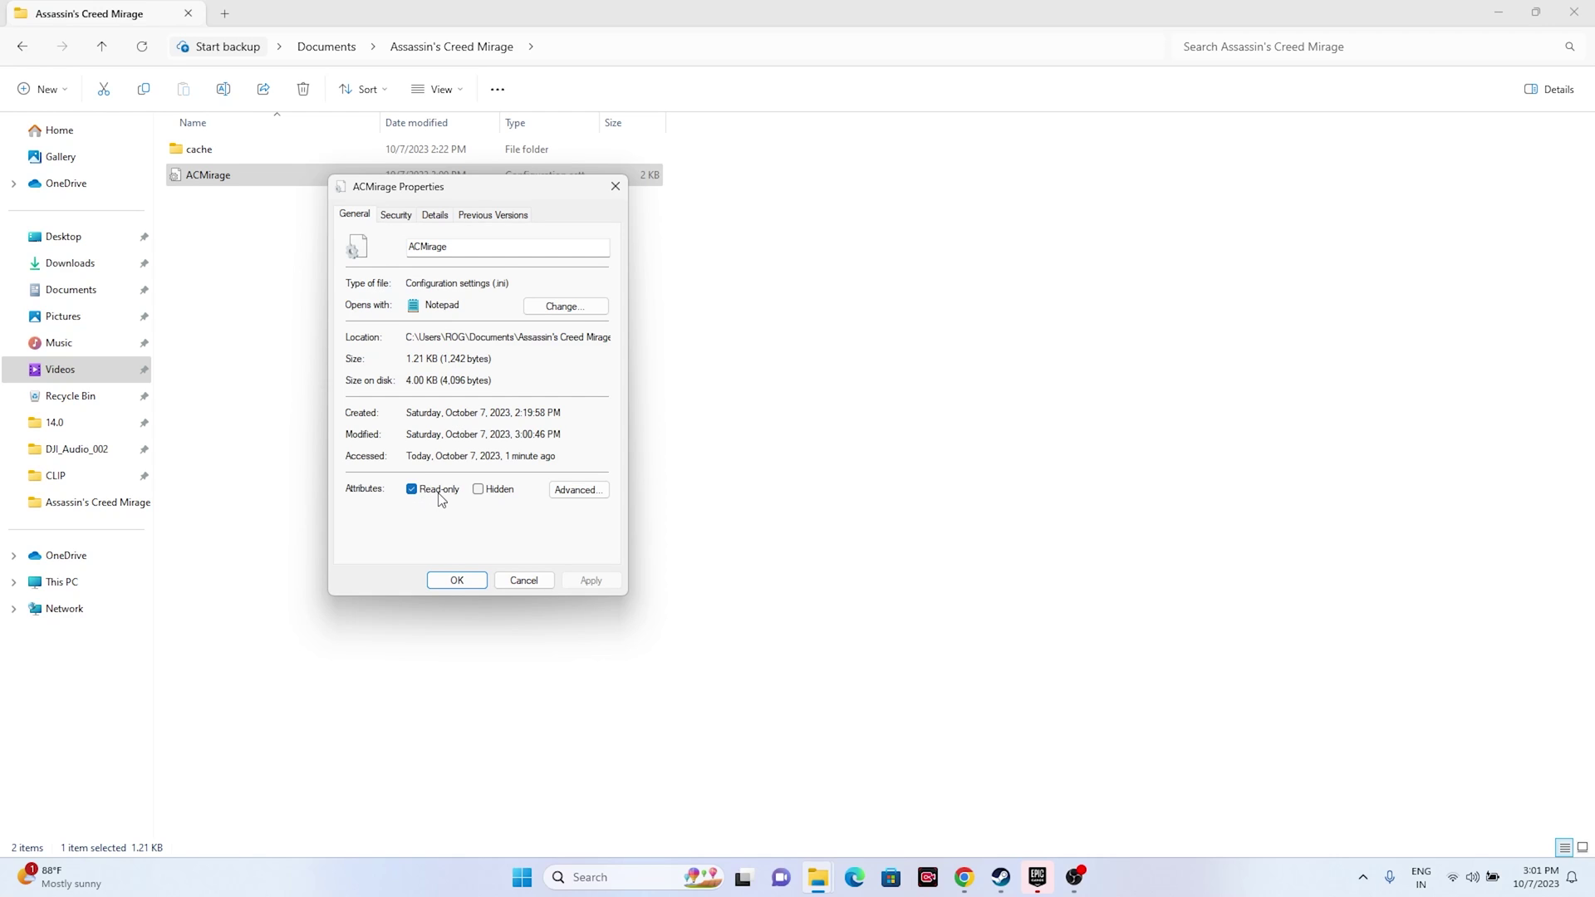
{"action": "left_click", "coordinate": [447, 585]}
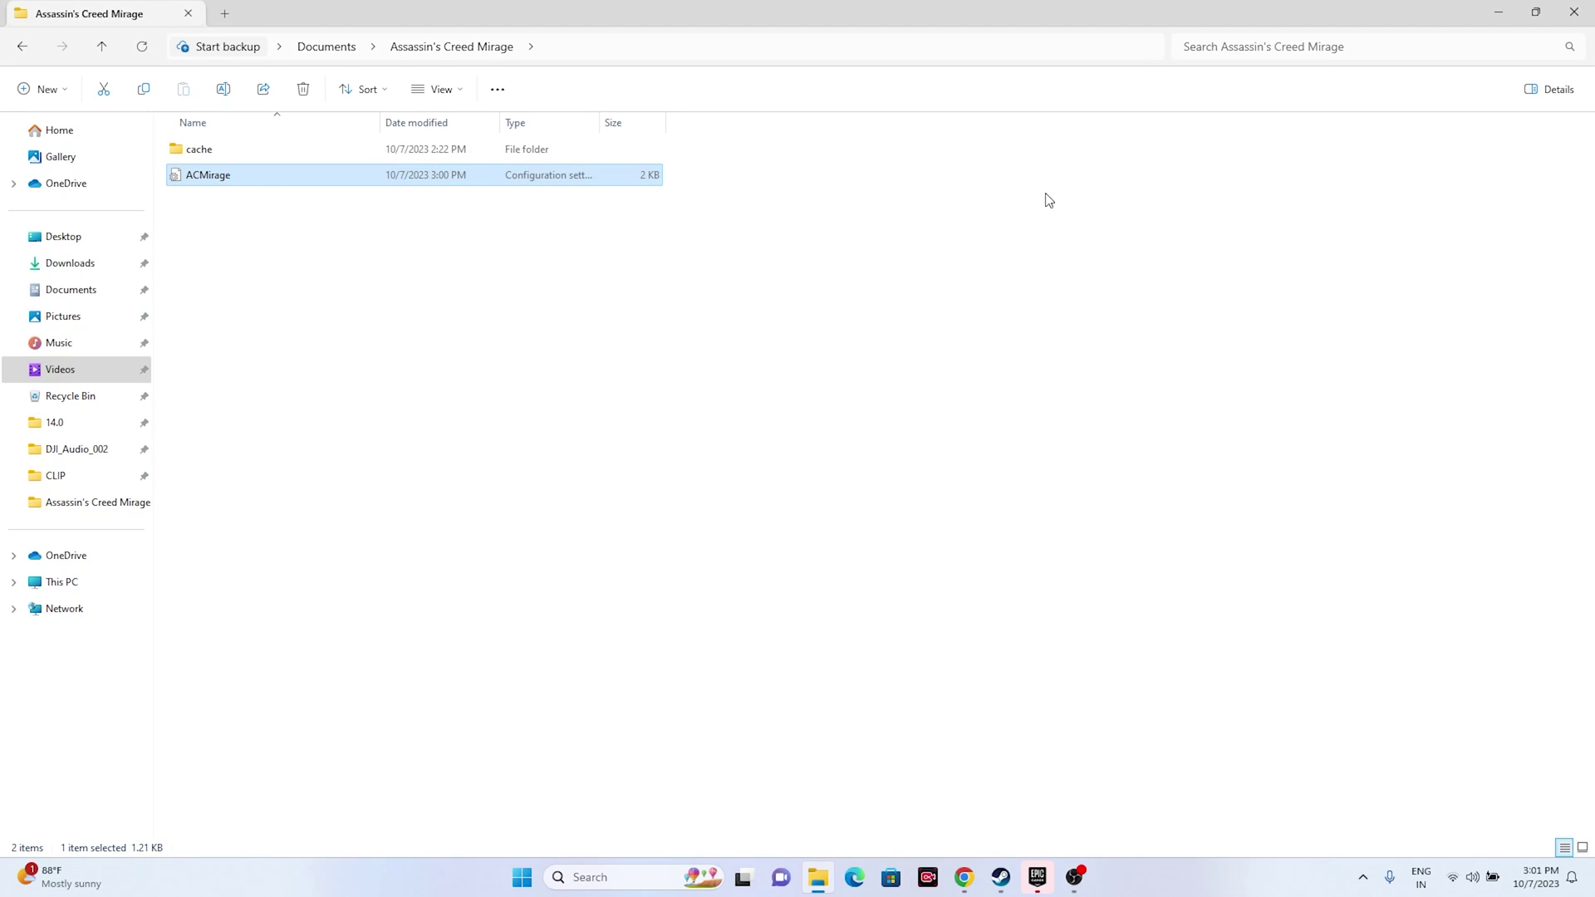
{"action": "left_click", "coordinate": [1572, 13]}
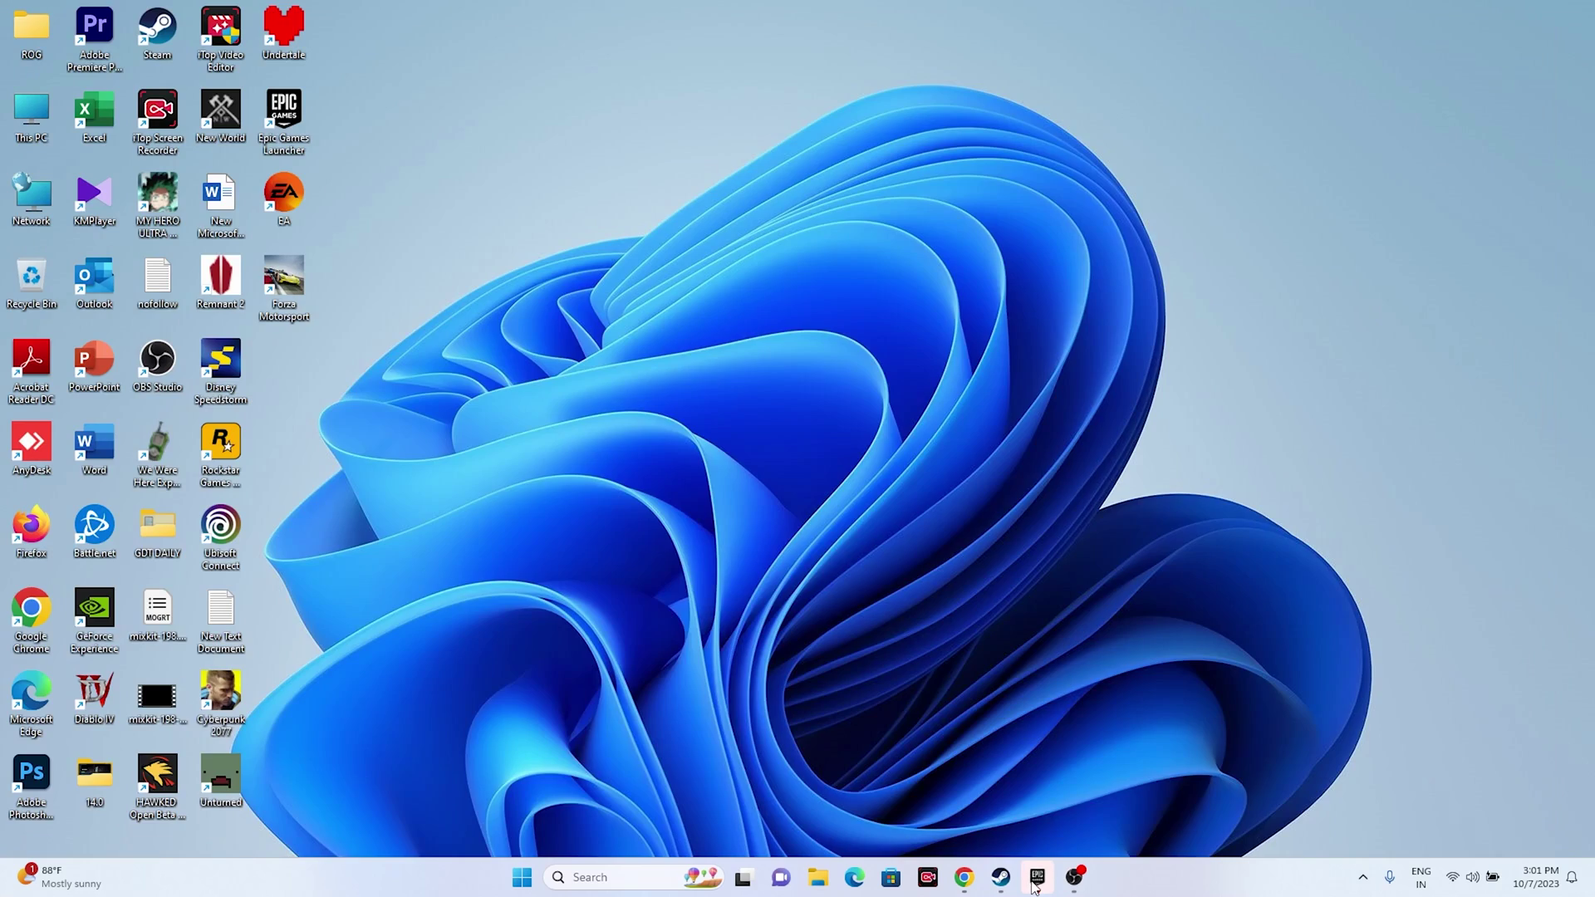
Step: Lower the system volume to 0 and launch Assassin's Creed Mirage from the Epic Games library
{"action": "left_click", "coordinate": [1035, 882]}
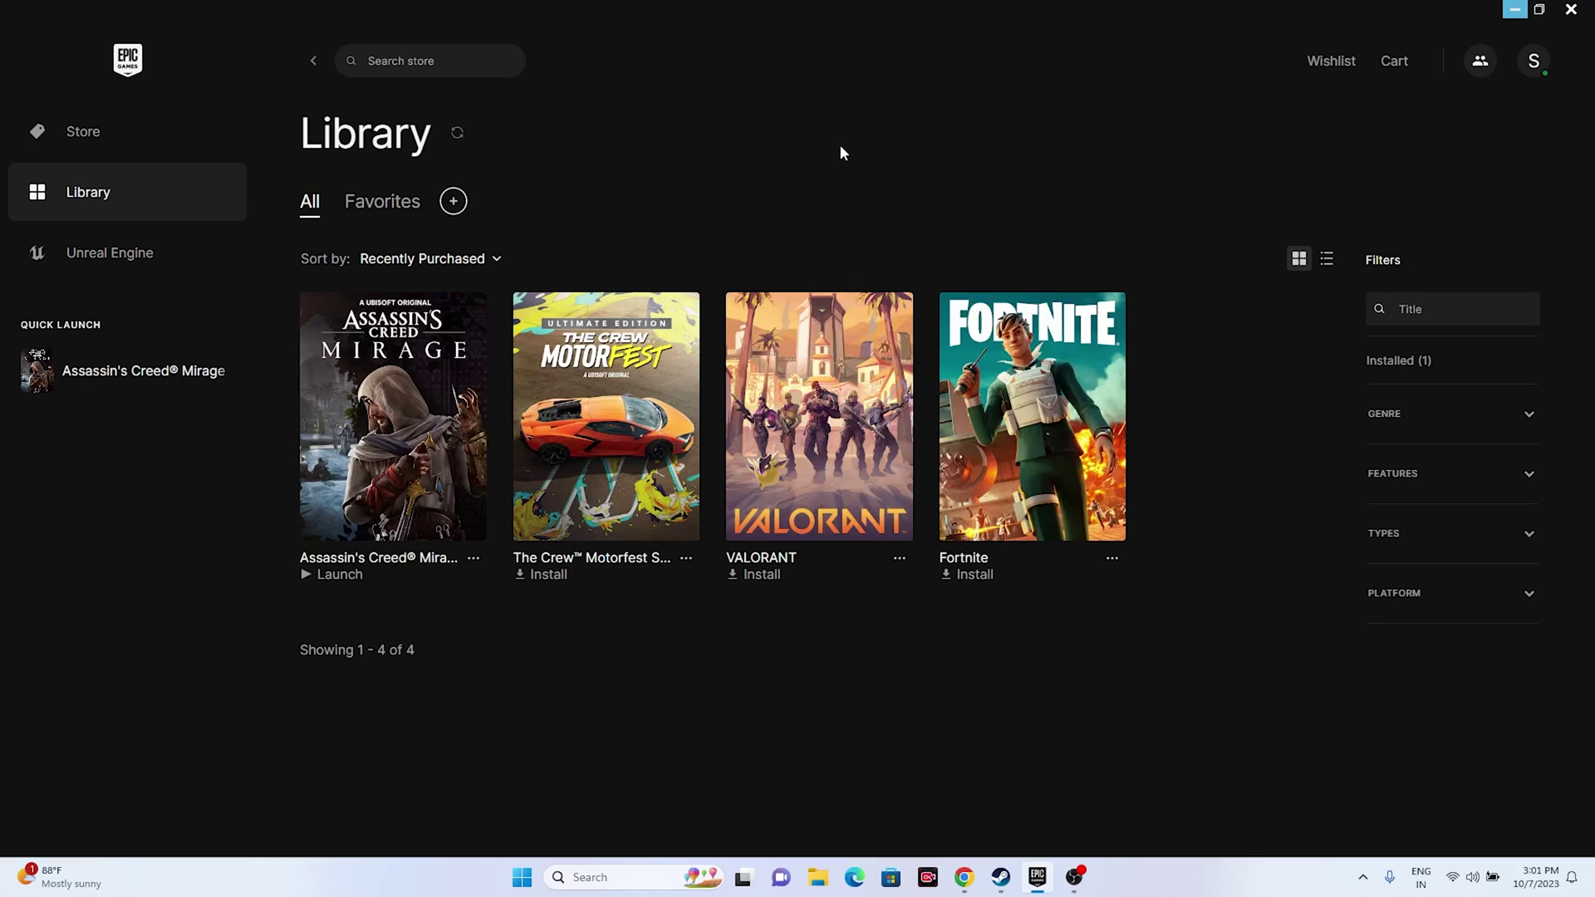
{"action": "left_click", "coordinate": [1514, 9]}
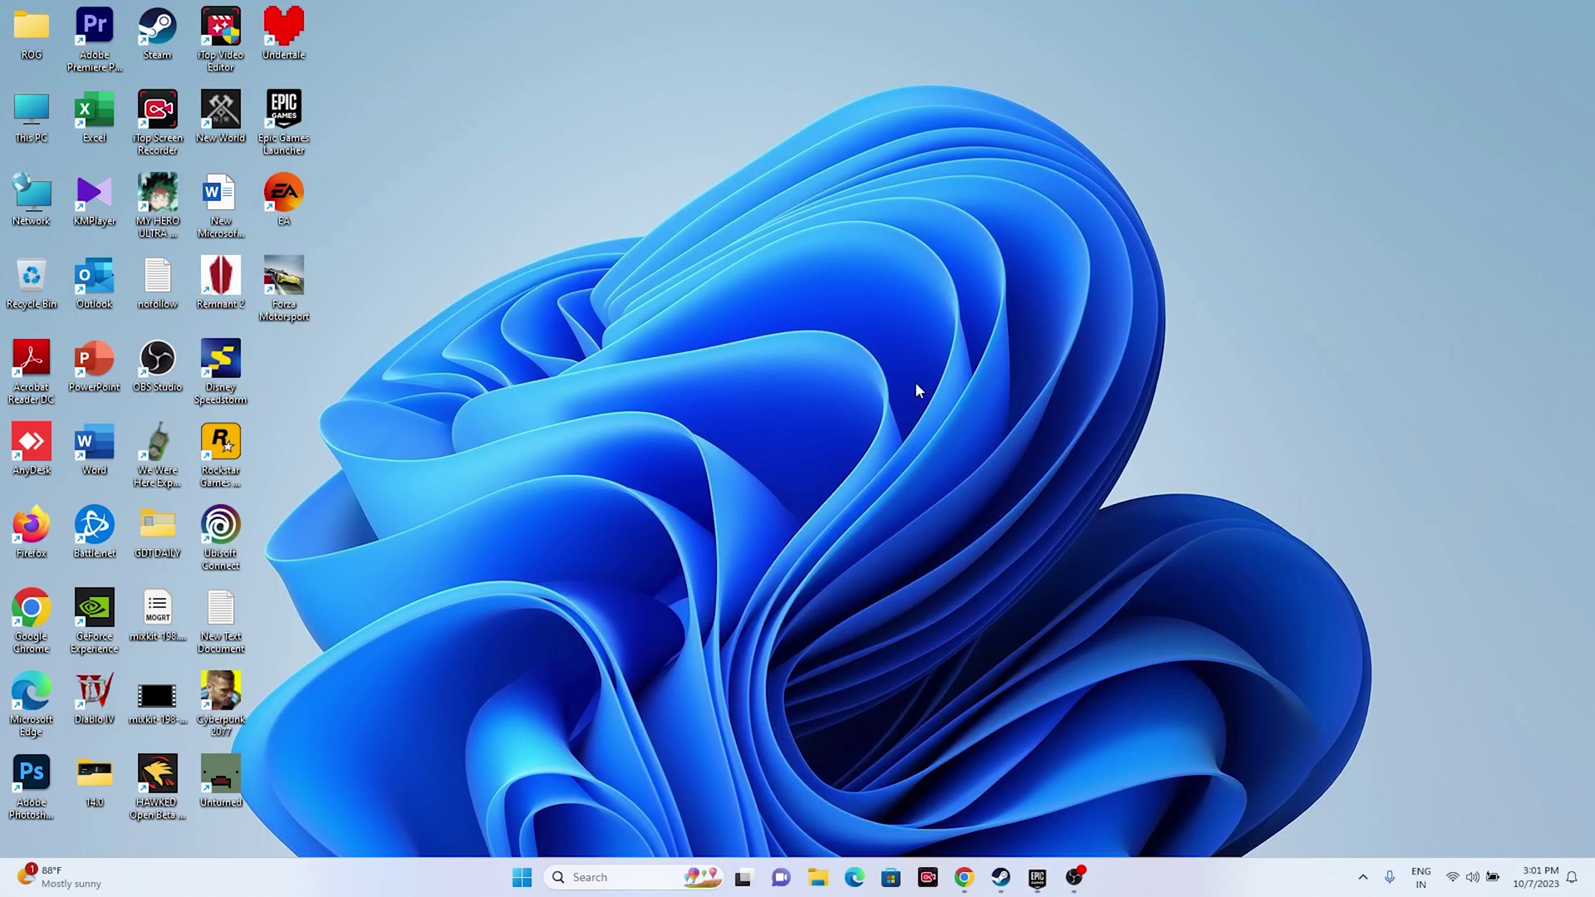
{"action": "key", "text": "XF86AudioLowerVolume"}
{"action": "key", "text": "XF86AudioLowerVolume"}
{"action": "key", "text": "XF86AudioLowerVolume"}
{"action": "key", "text": "XF86AudioLowerVolume"}
{"action": "key", "text": "XF86AudioLowerVolume"}
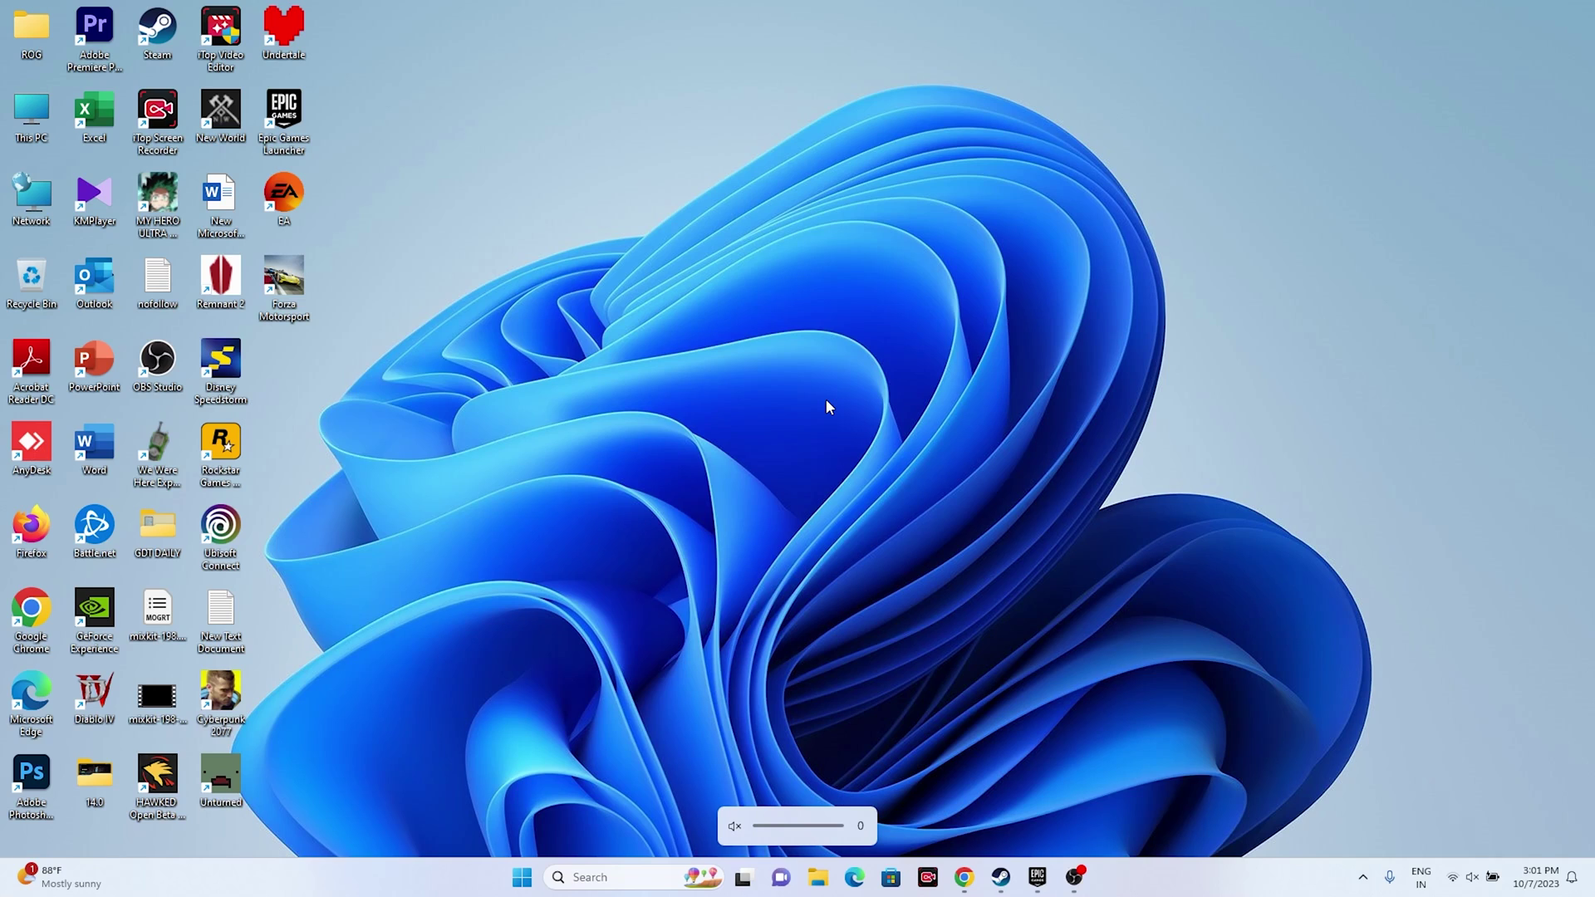
{"action": "left_click", "coordinate": [1037, 877]}
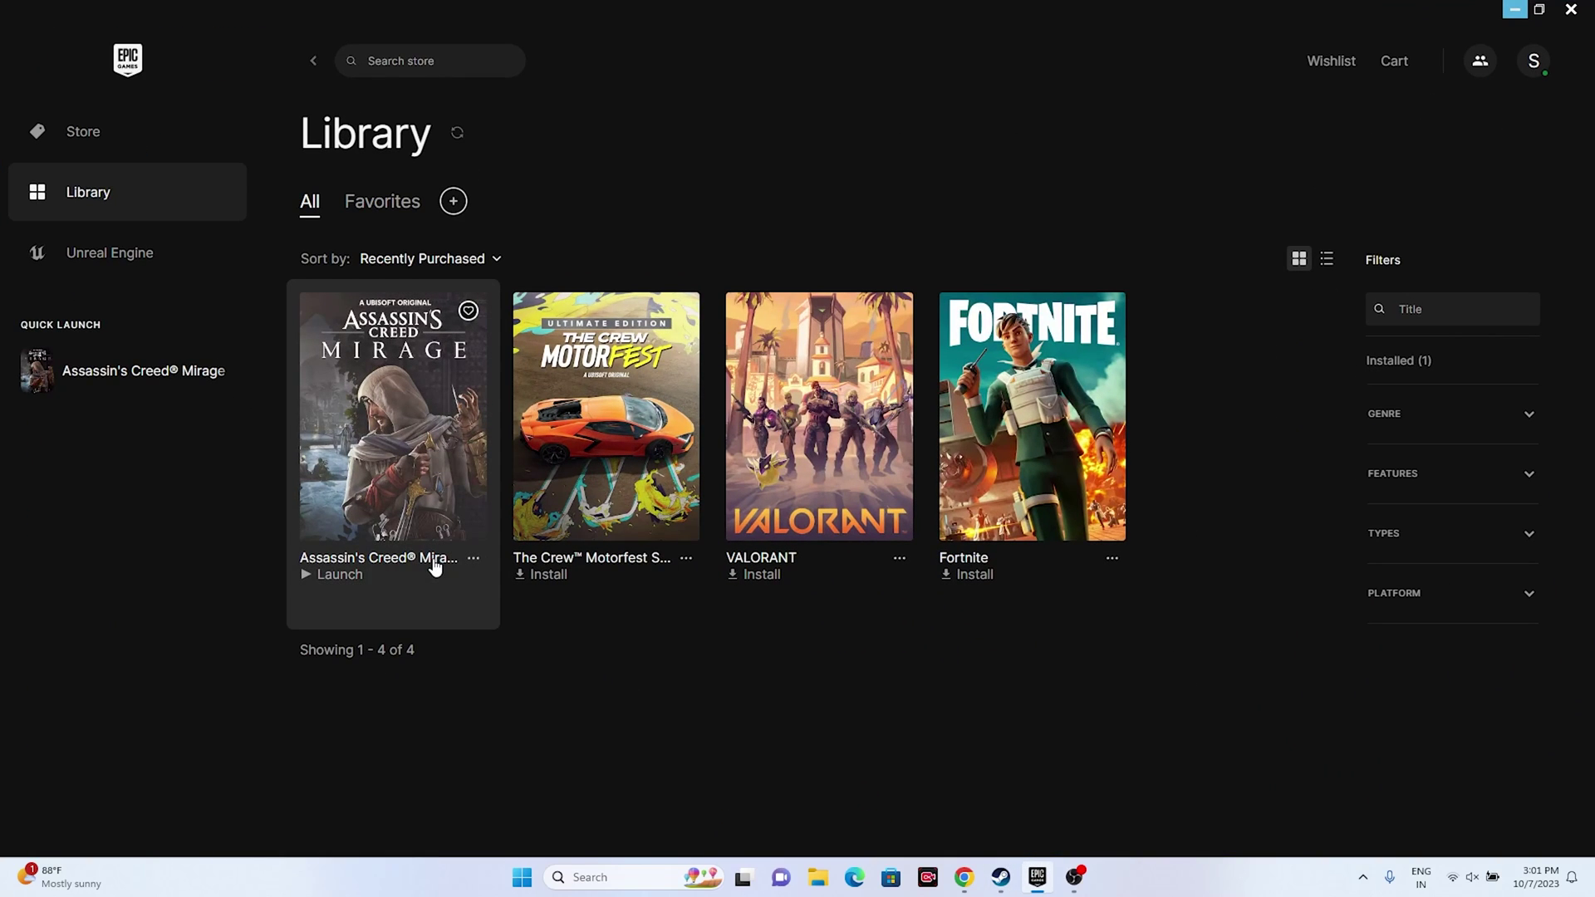
{"action": "left_click", "coordinate": [395, 444]}
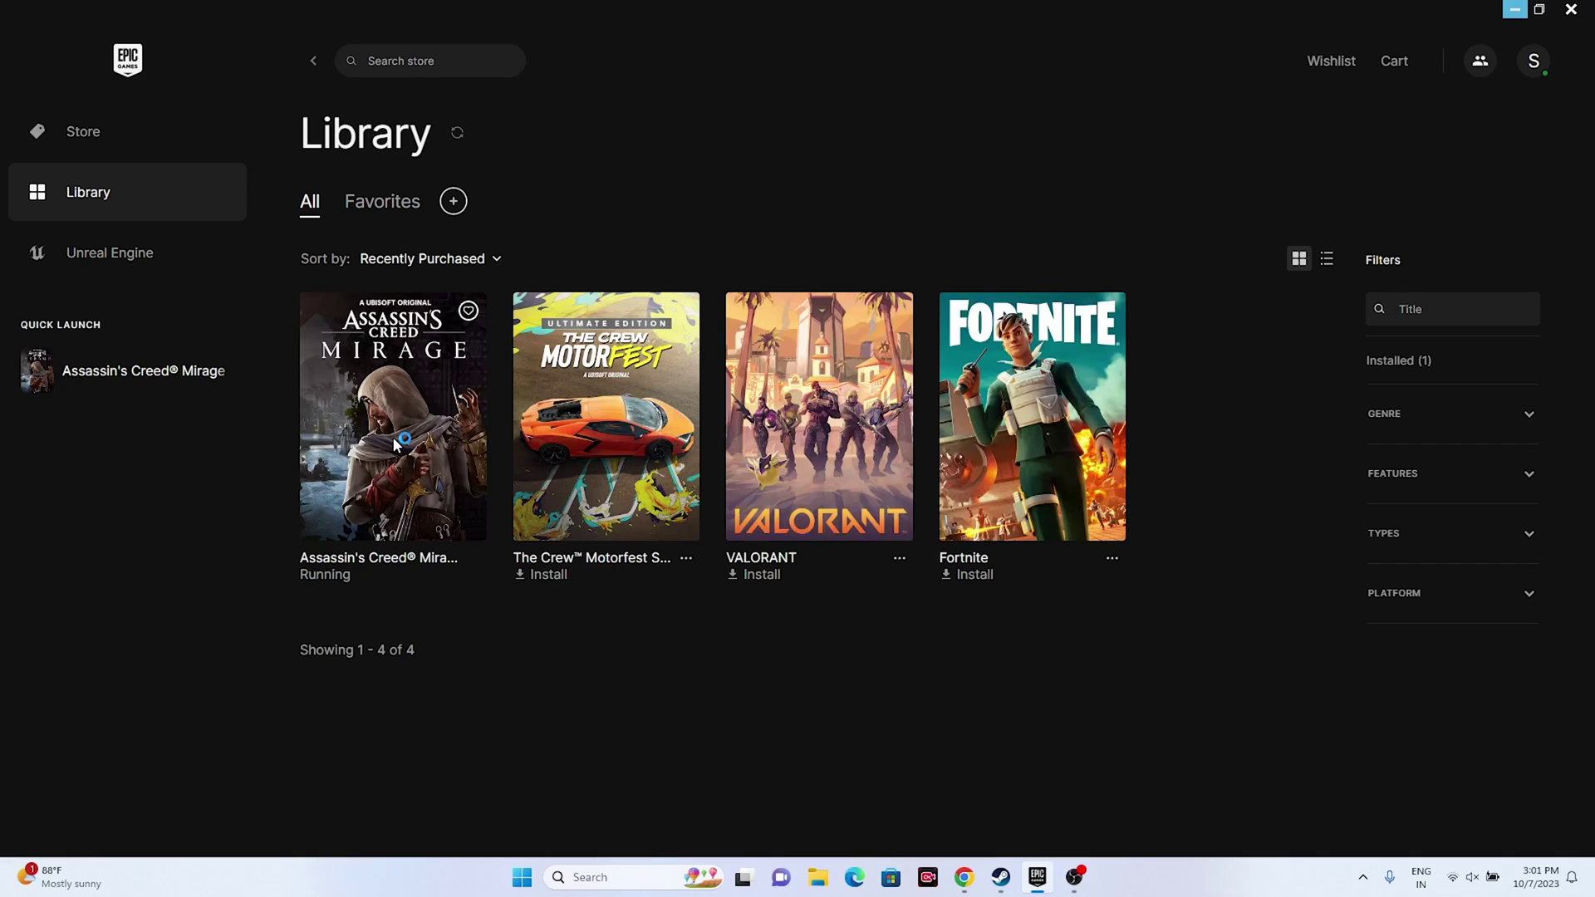
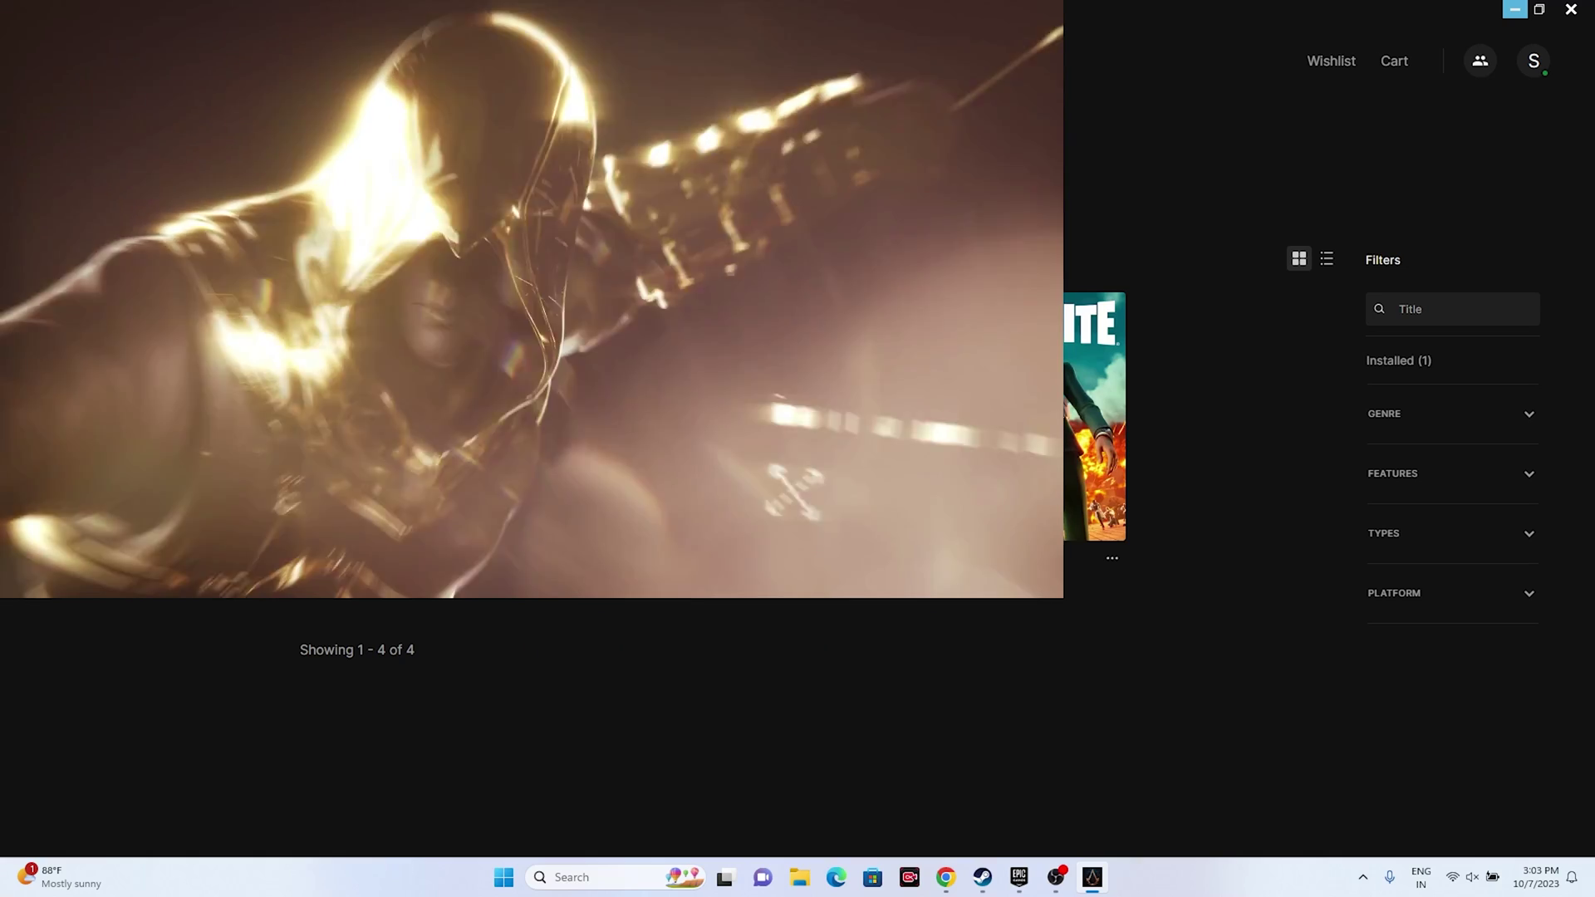
Step: Minimize the Epic Games Launcher, then skip the game's Menu Narration prompt and pass the Image Calibration and Gameplay setup screens
{"action": "left_click", "coordinate": [1514, 10]}
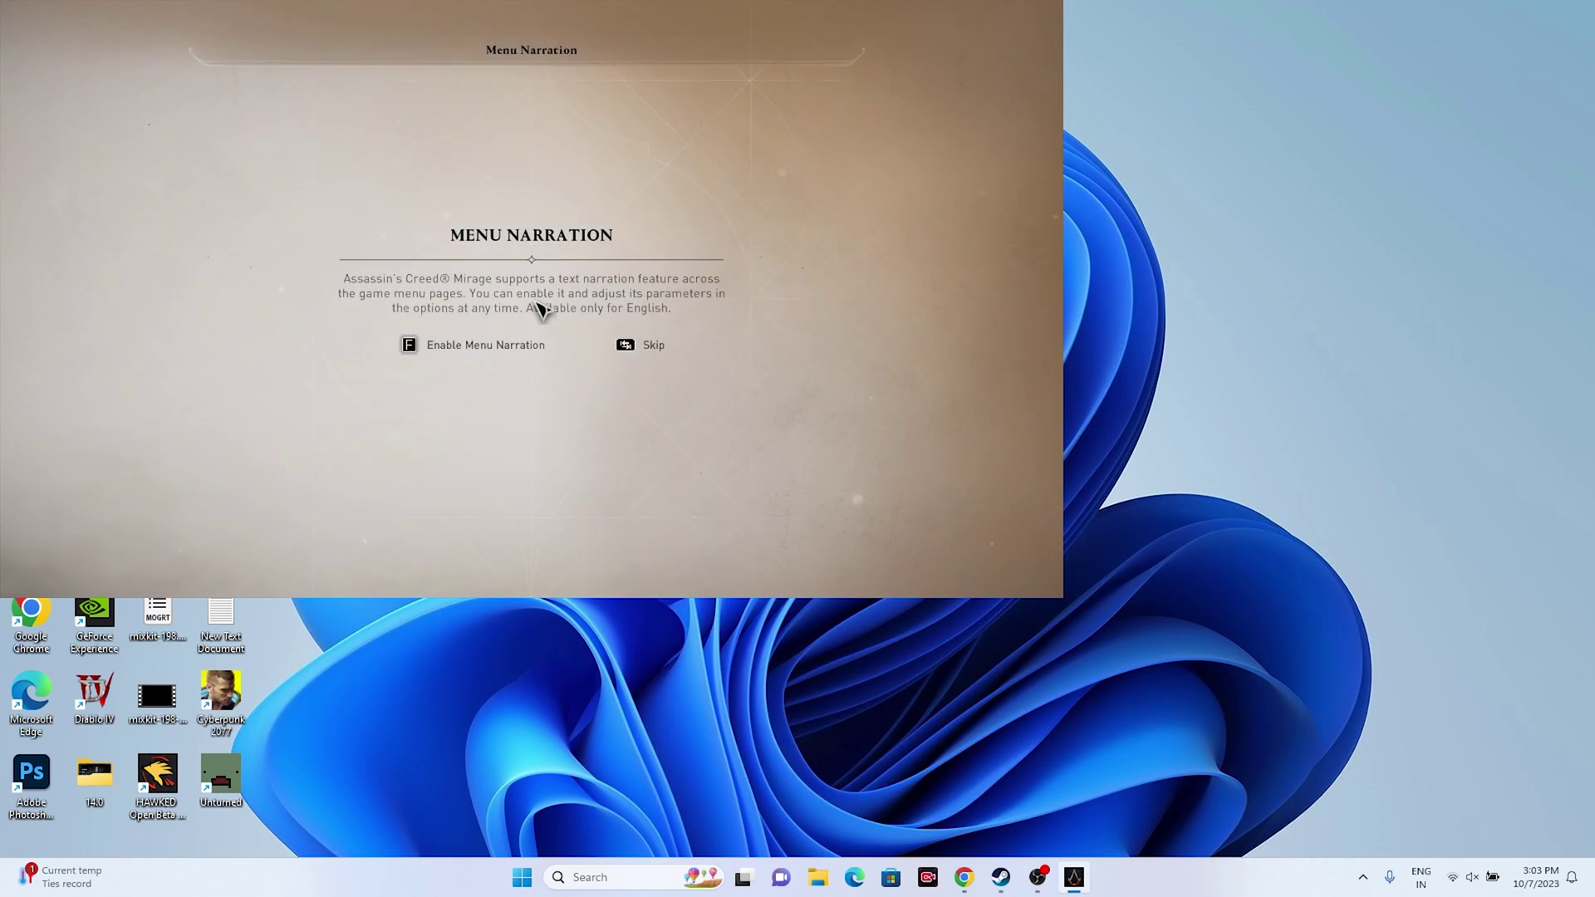
{"action": "left_click", "coordinate": [648, 345]}
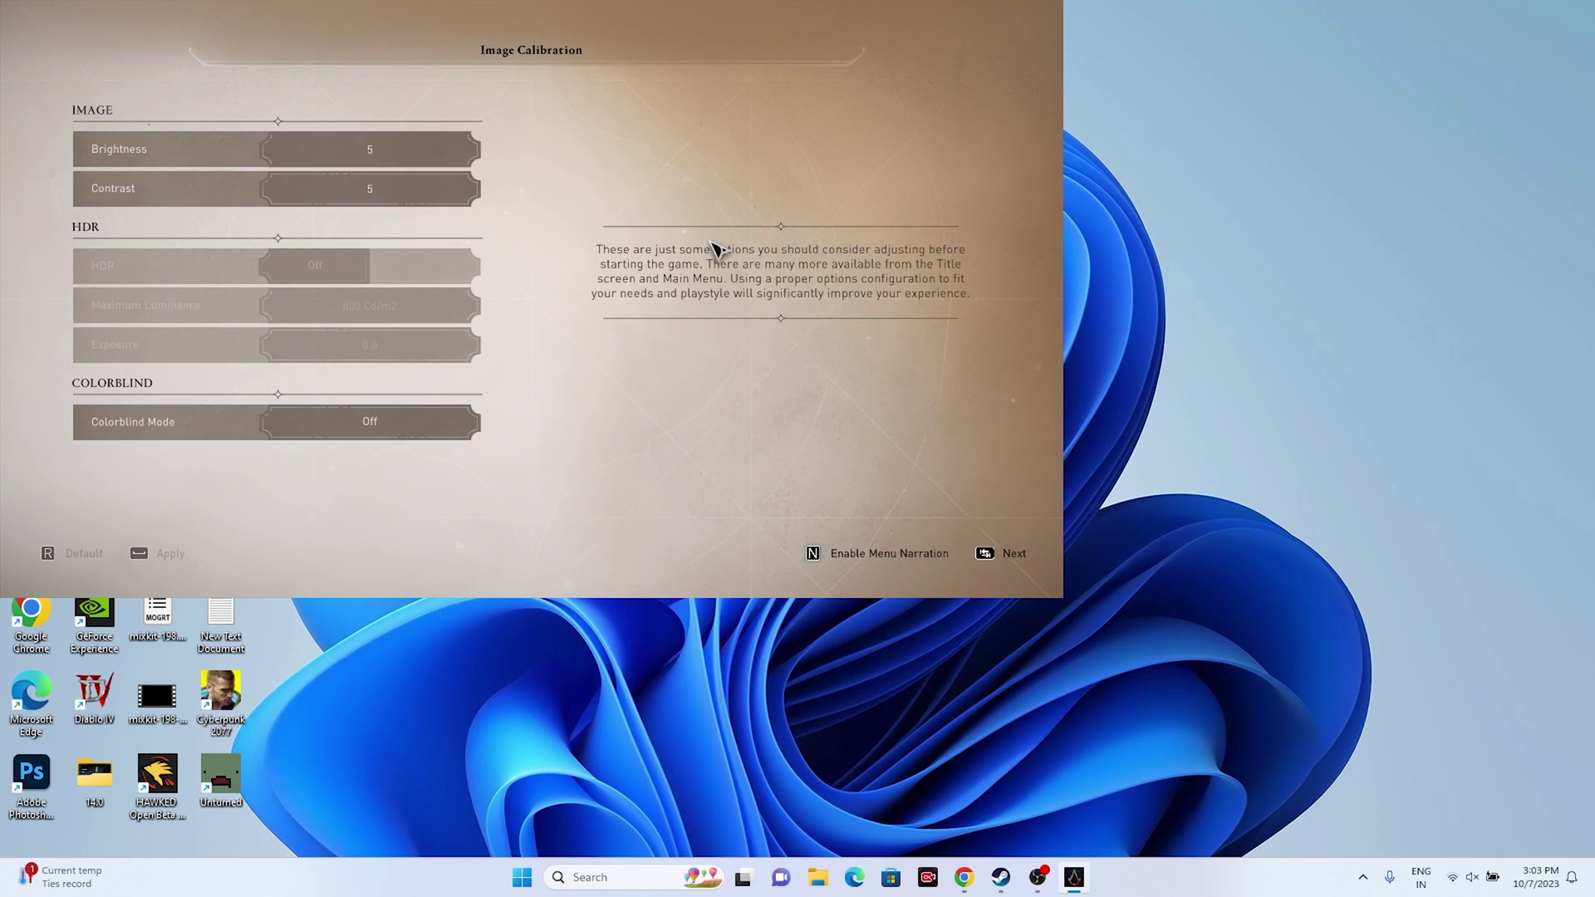
{"action": "left_click", "coordinate": [998, 569]}
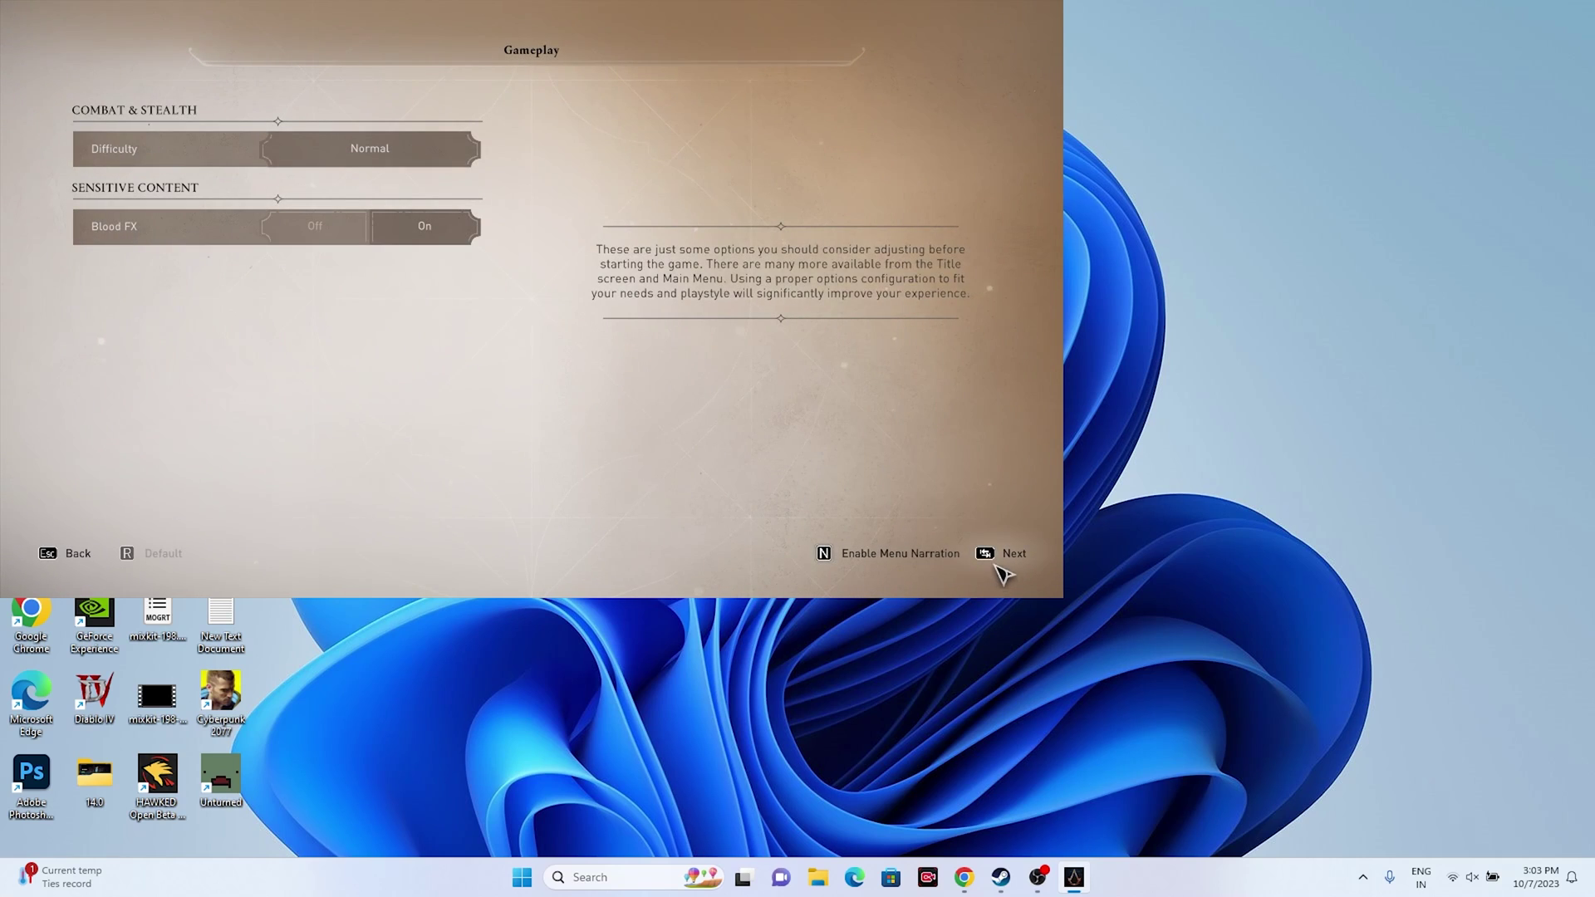
{"action": "left_click", "coordinate": [988, 572]}
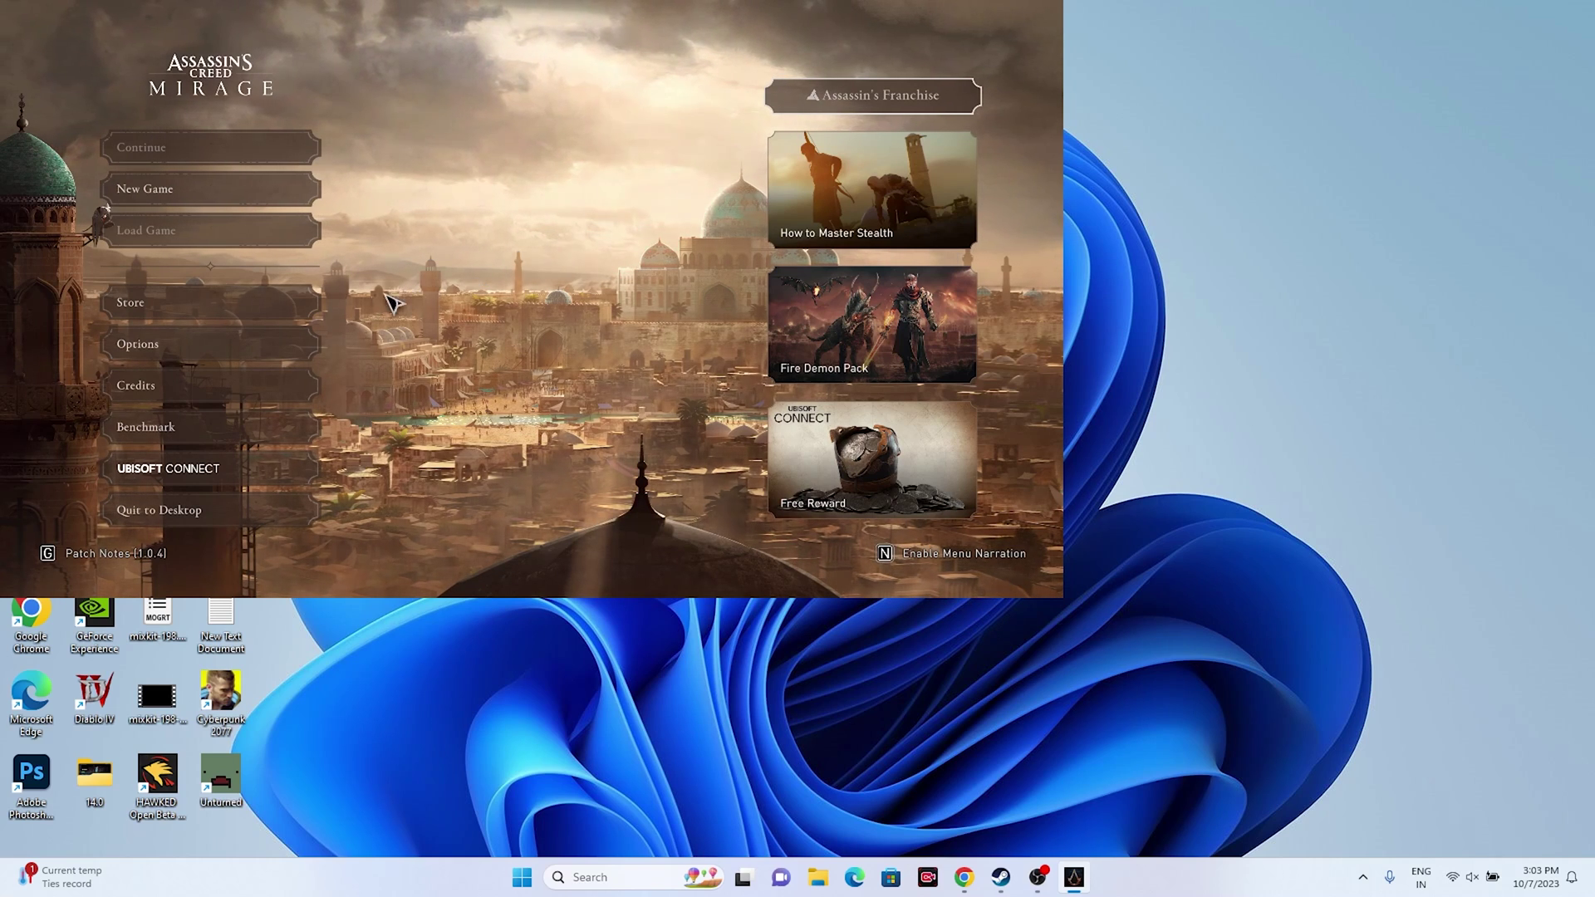
Step: Set Active Monitor to the second (Primary) entry in the game's Screen options and apply the change
{"action": "left_click", "coordinate": [137, 344]}
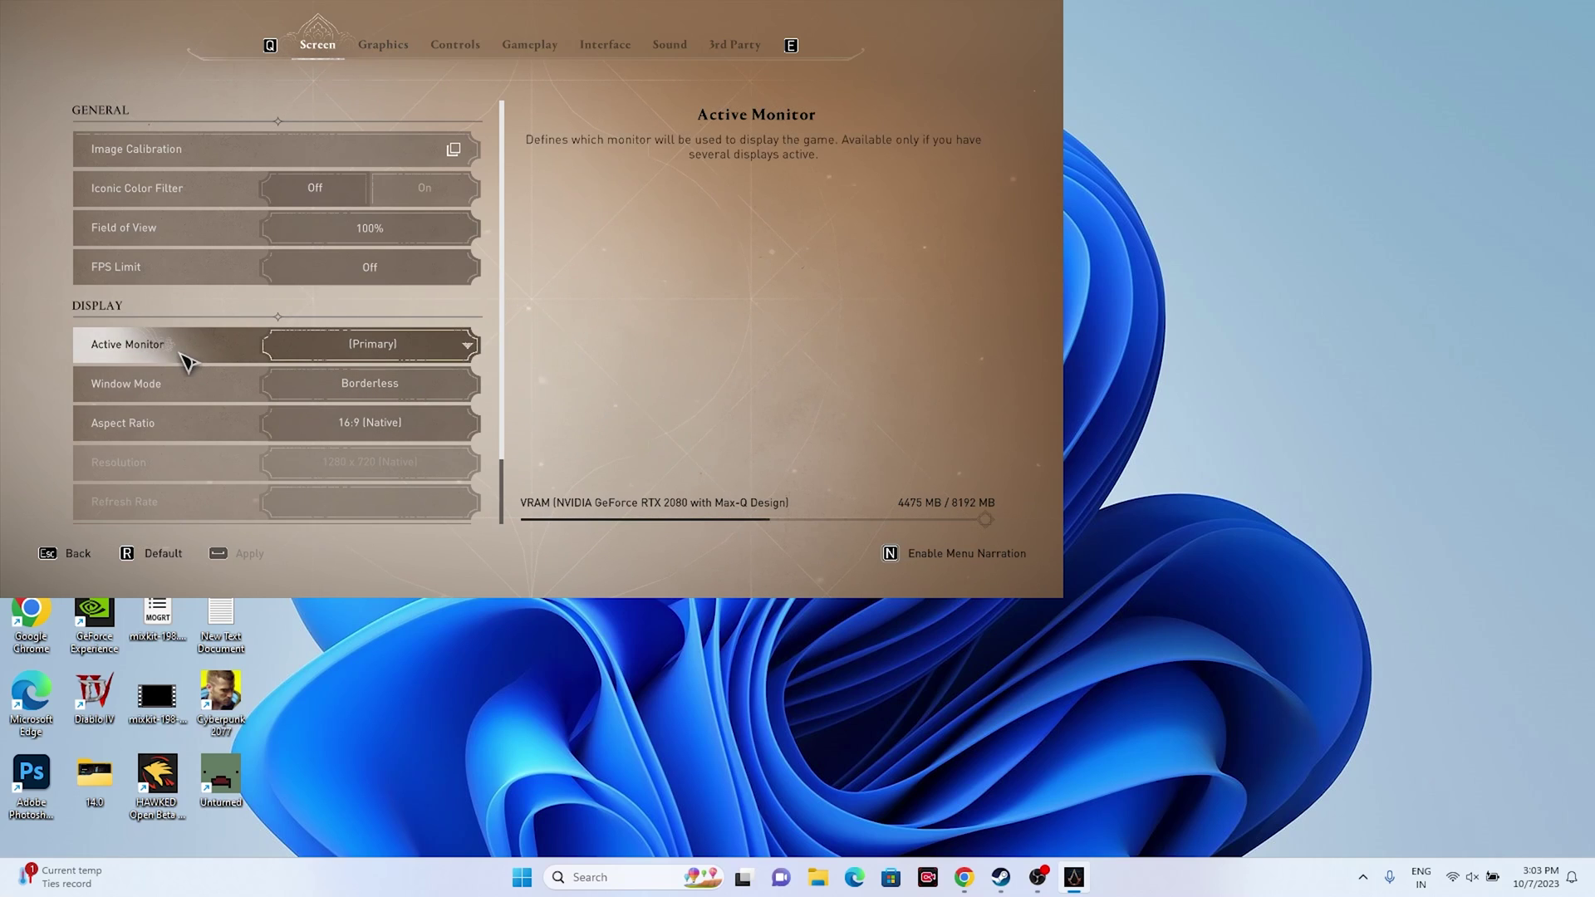
{"action": "left_click", "coordinate": [463, 356]}
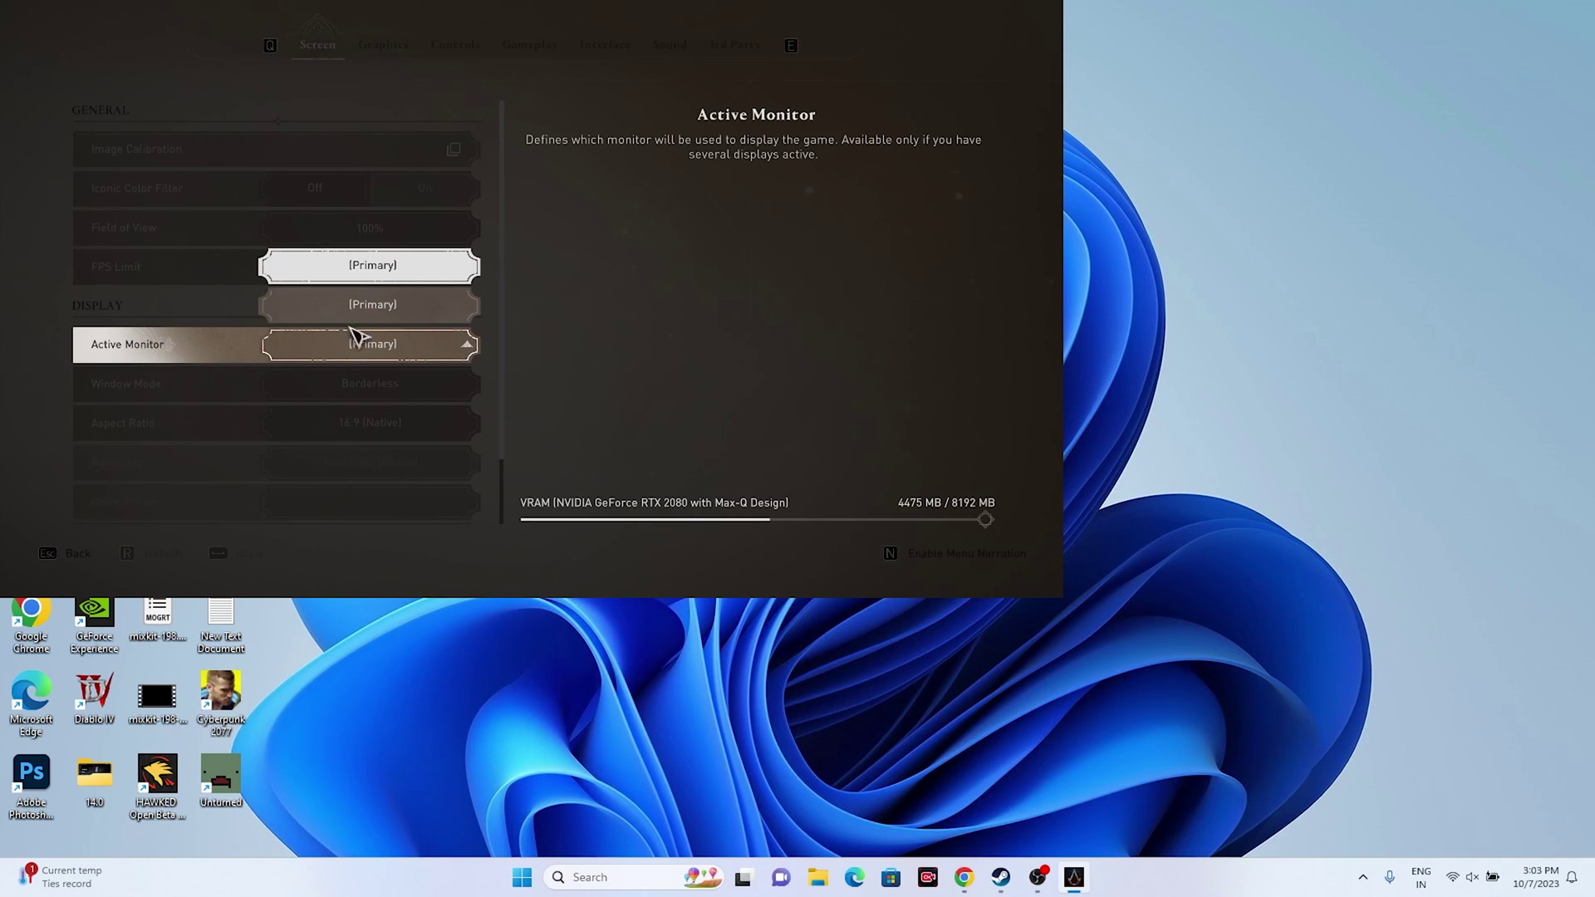
{"action": "left_click", "coordinate": [392, 314]}
{"action": "left_click", "coordinate": [403, 354]}
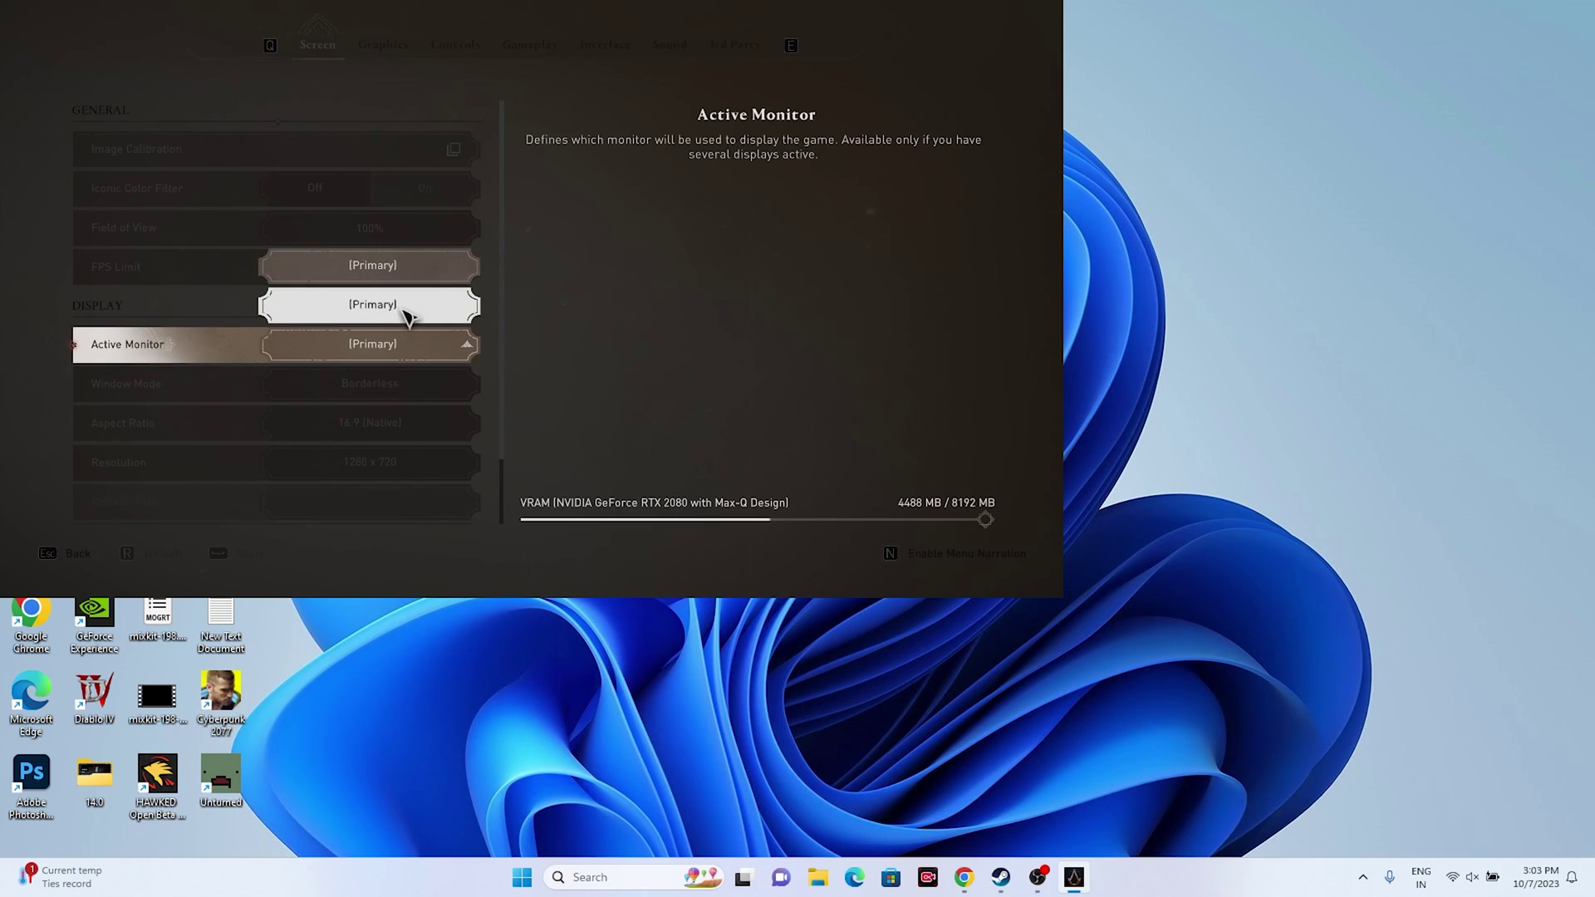
{"action": "left_click", "coordinate": [412, 352]}
{"action": "left_click", "coordinate": [411, 354]}
{"action": "left_click", "coordinate": [415, 309]}
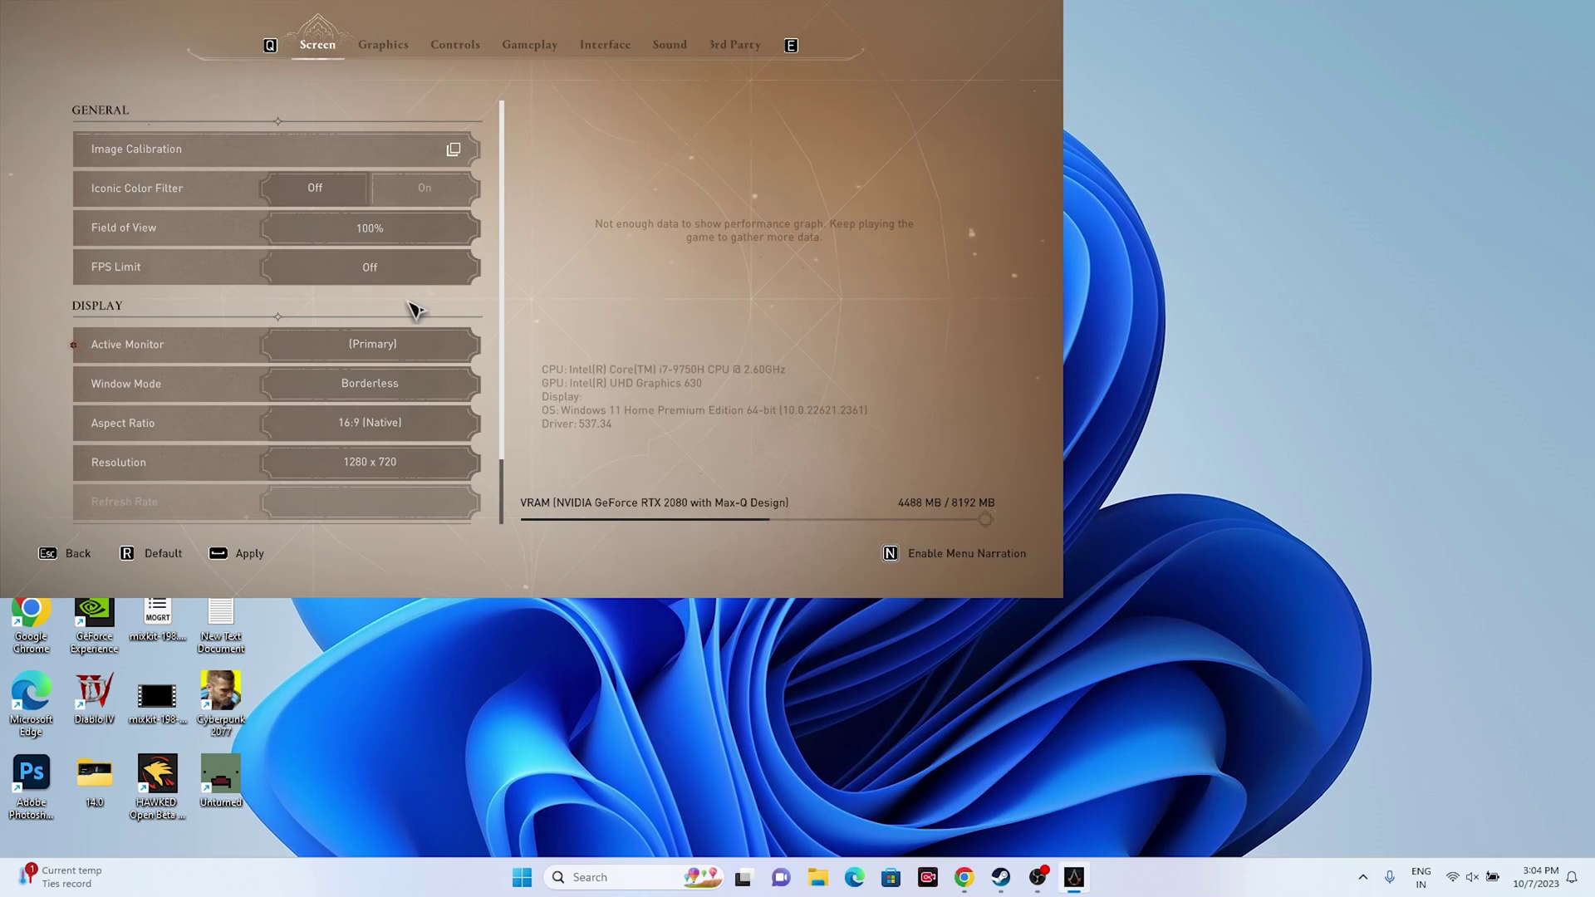
{"action": "left_click", "coordinate": [248, 555]}
{"action": "left_click", "coordinate": [772, 538]}
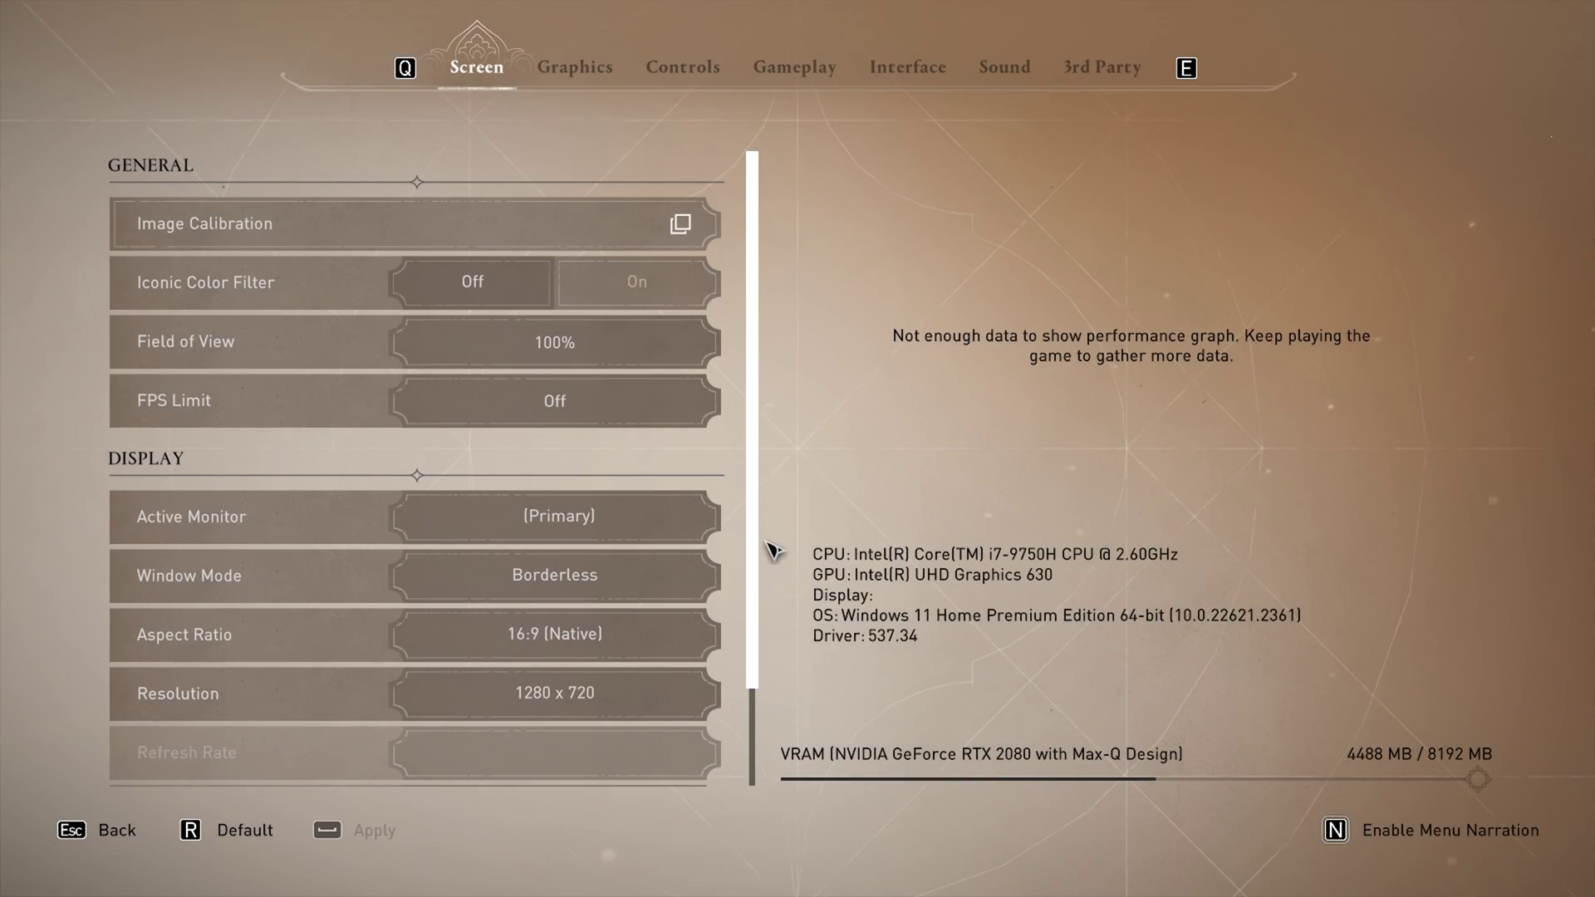
Step: Leave the game's options and quit Assassin's Creed Mirage to the desktop
{"action": "key", "text": "Escape"}
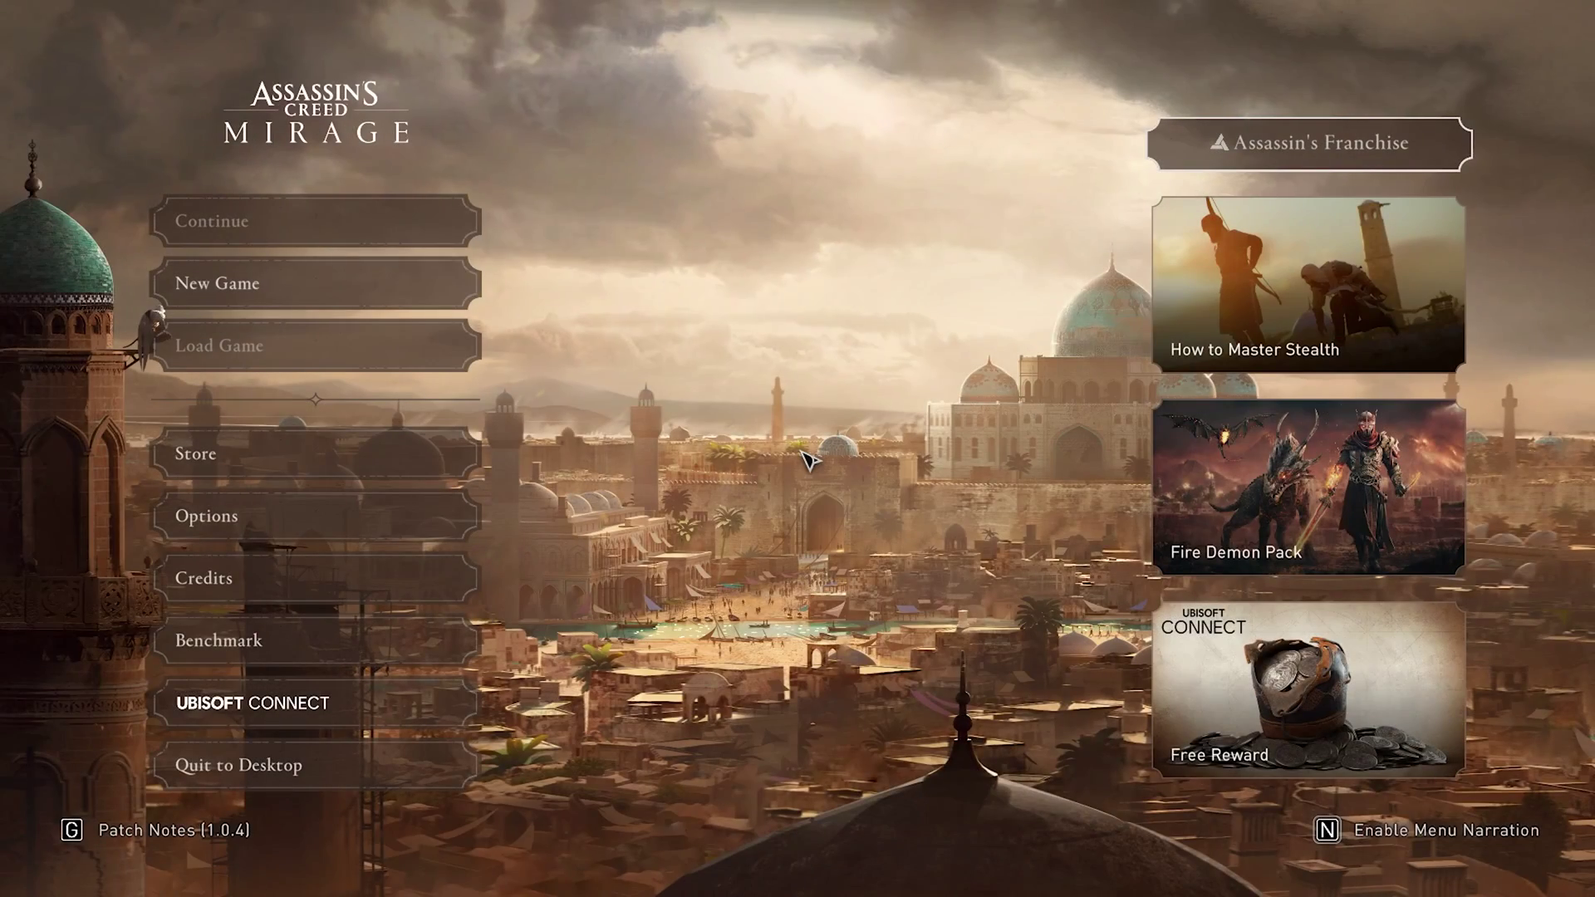
{"action": "left_click", "coordinate": [410, 765]}
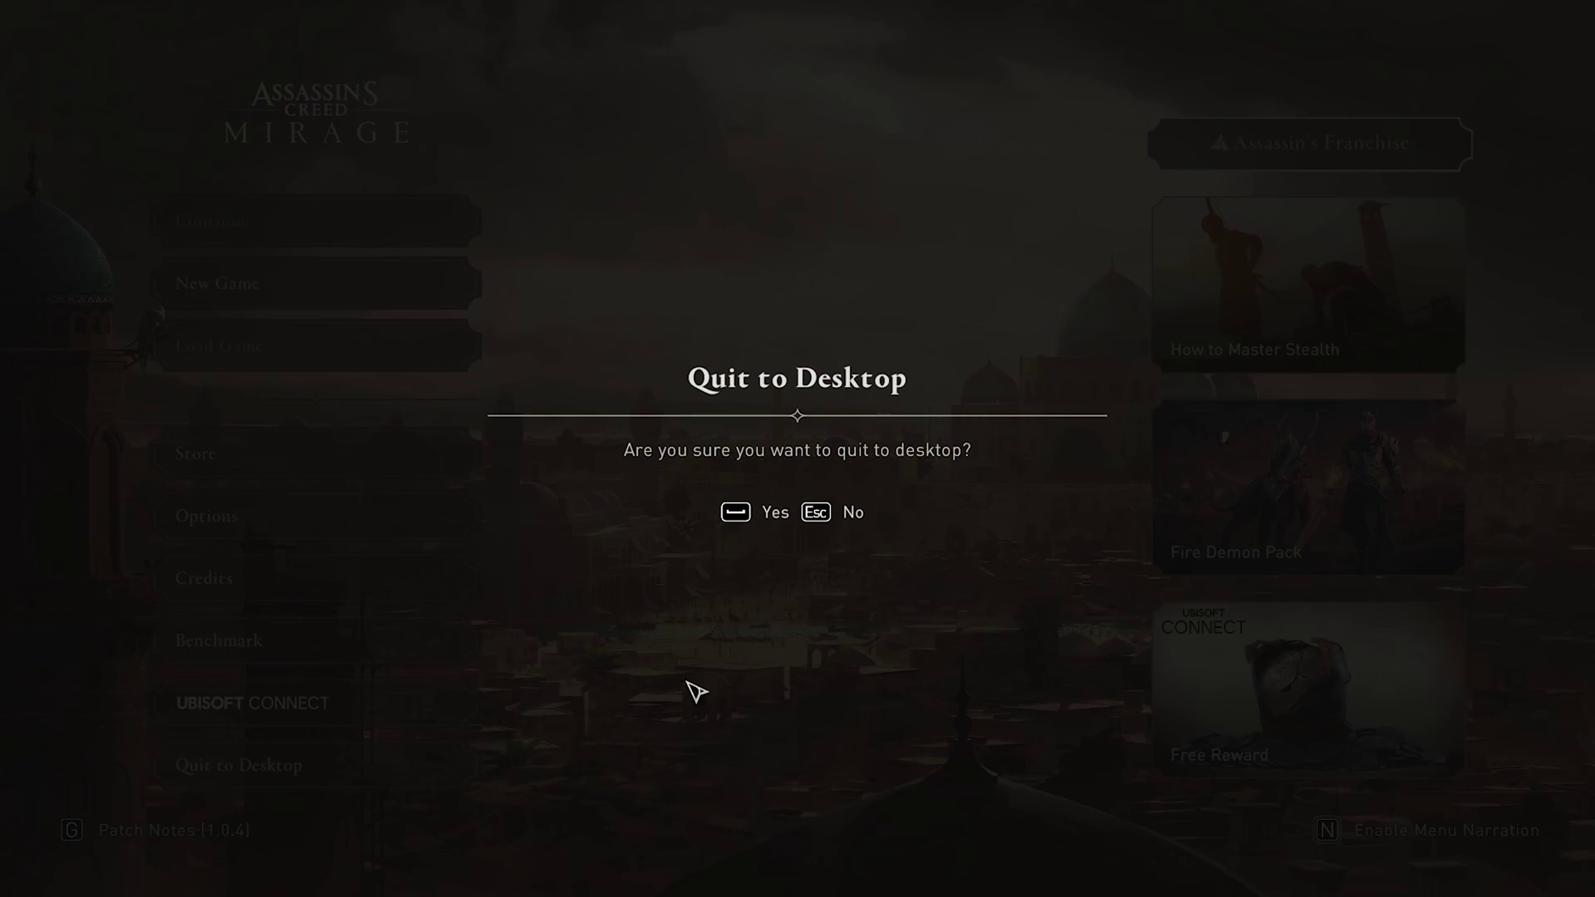
{"action": "left_click", "coordinate": [753, 526]}
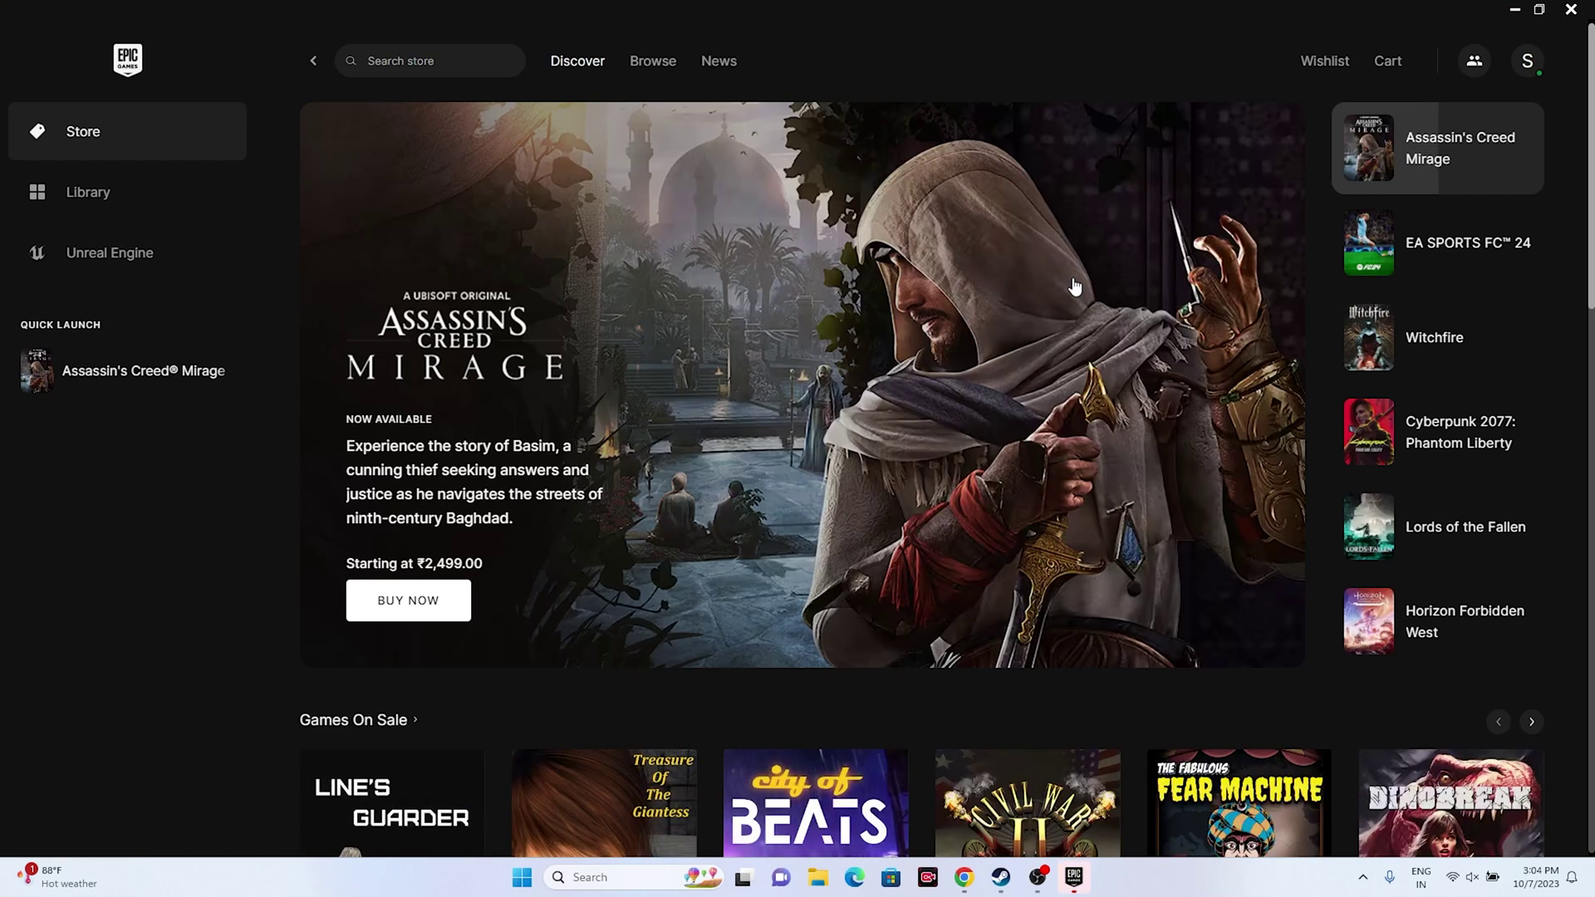
Step: Verify the Assassin's Creed Mirage files from its management options in the Epic Games library and minimize the launcher
{"action": "left_click", "coordinate": [133, 189]}
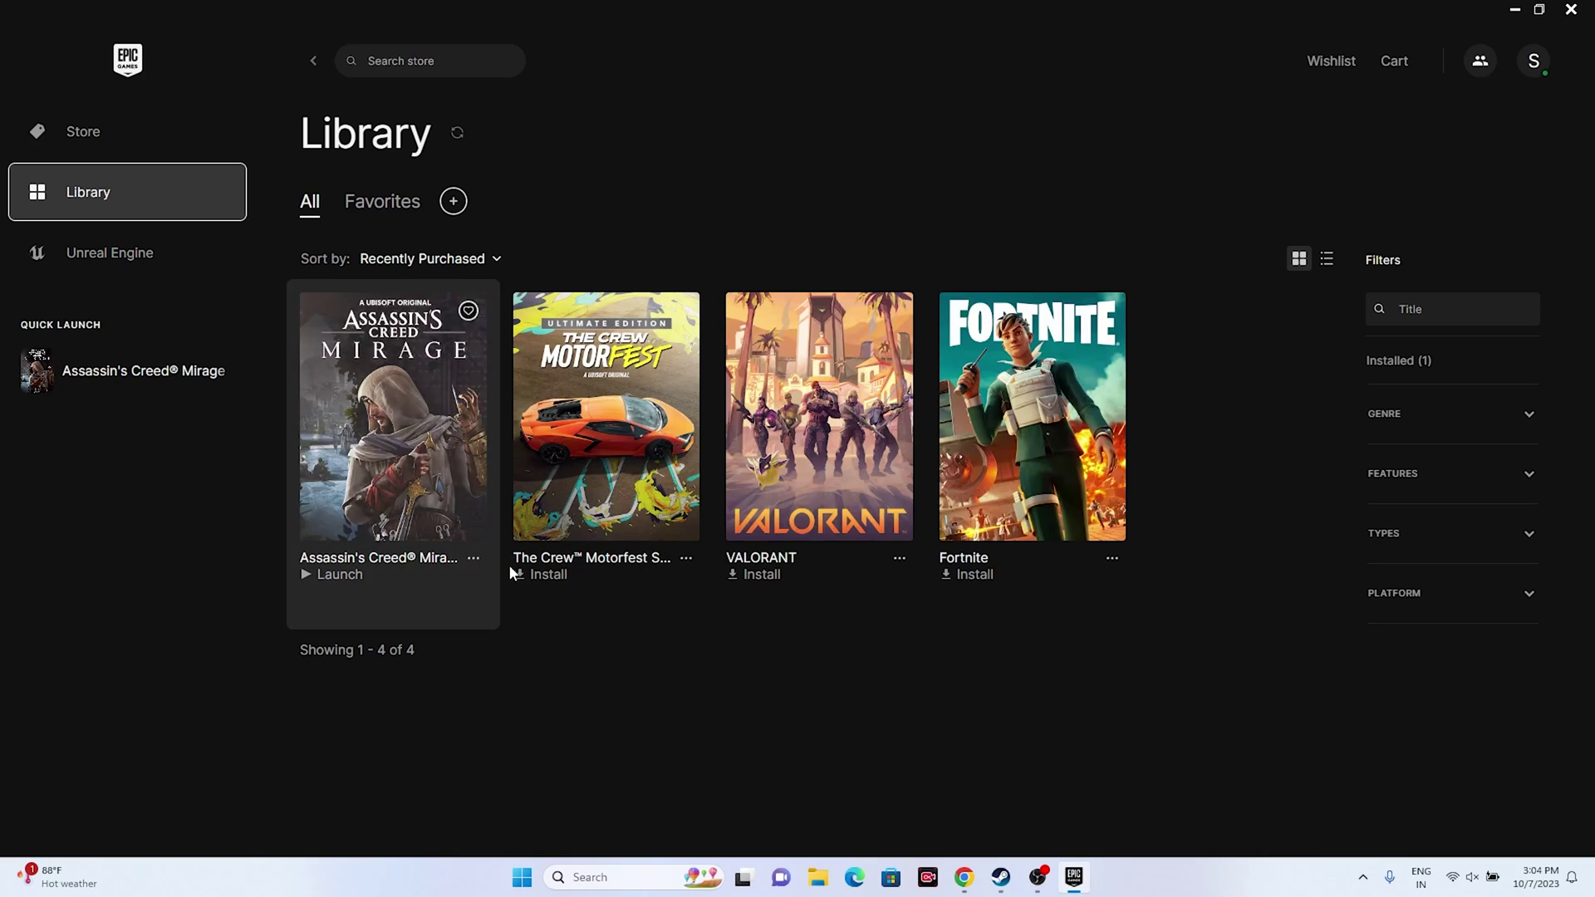
{"action": "left_click", "coordinate": [471, 562]}
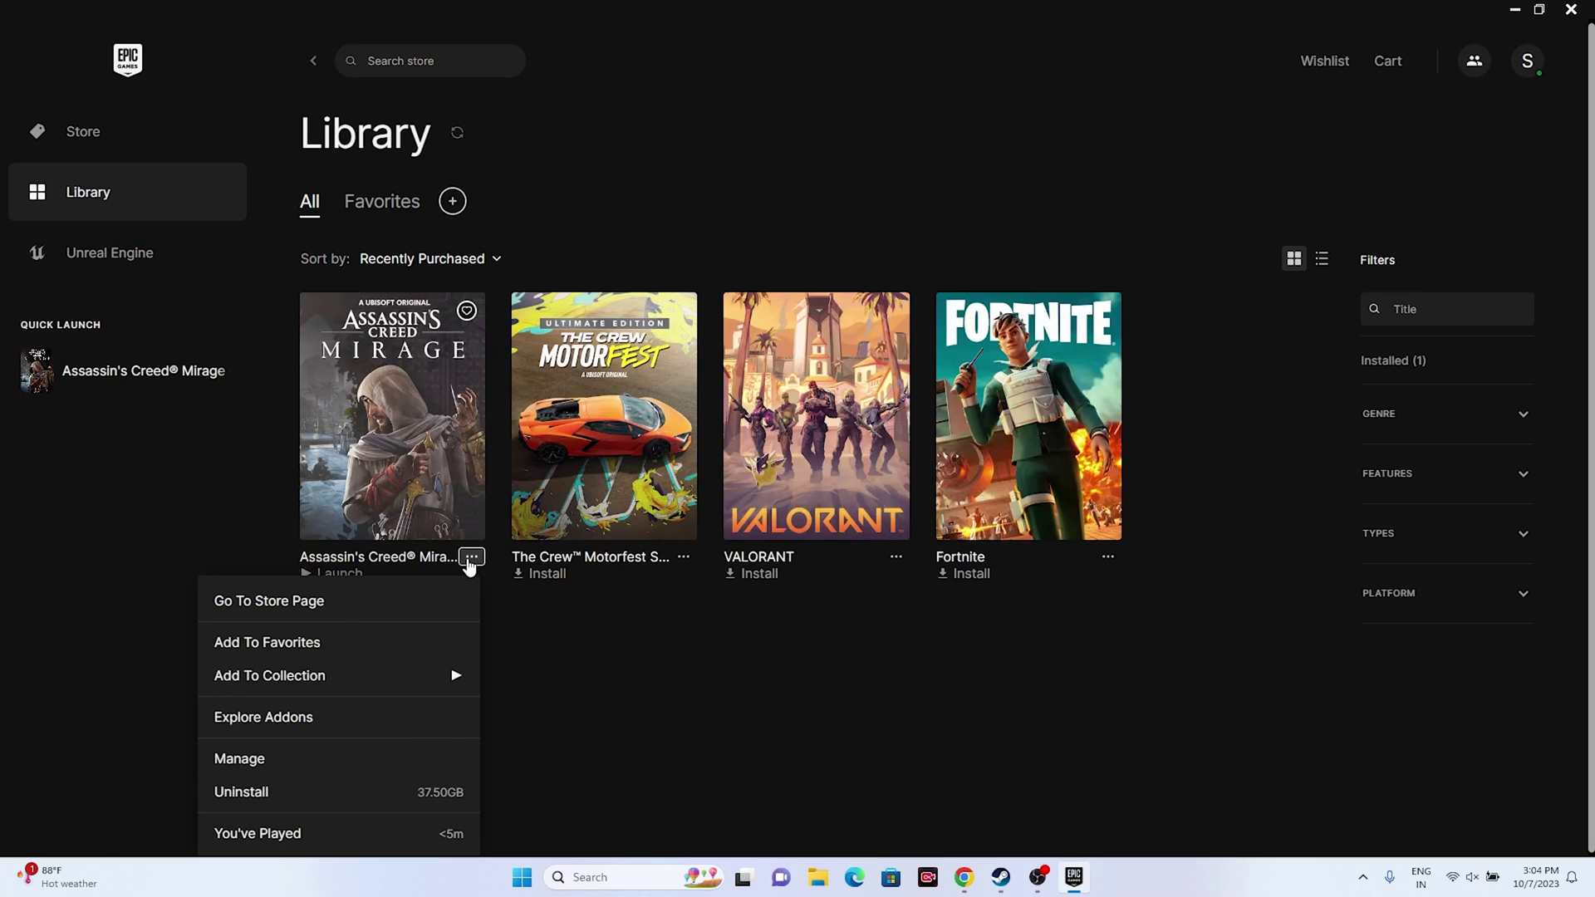
{"action": "left_click", "coordinate": [289, 760]}
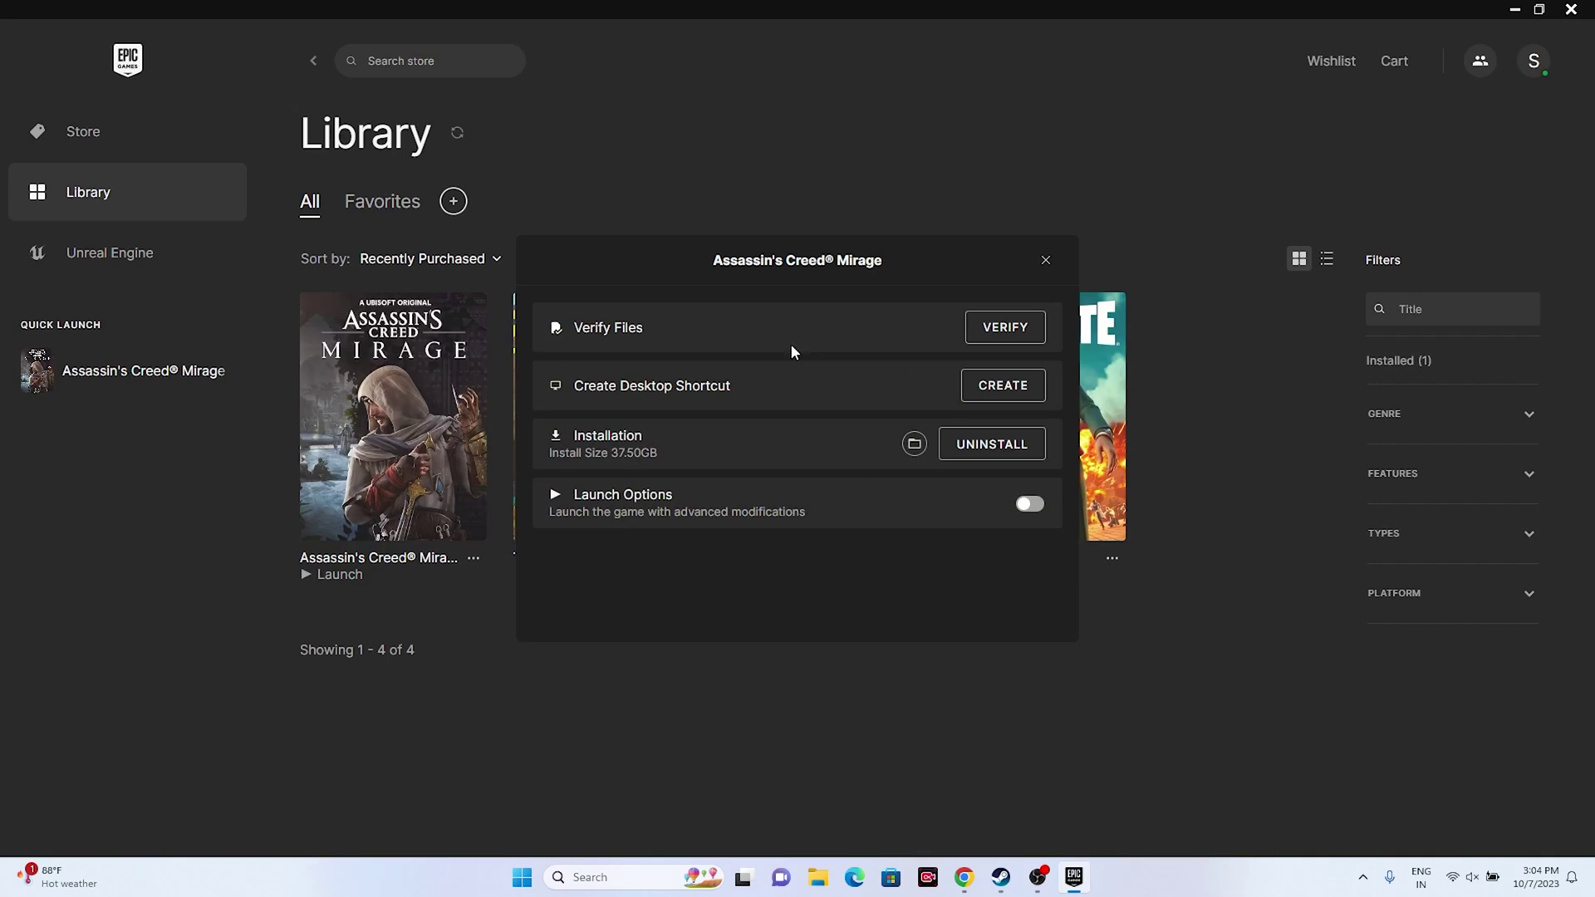
{"action": "left_click", "coordinate": [989, 328]}
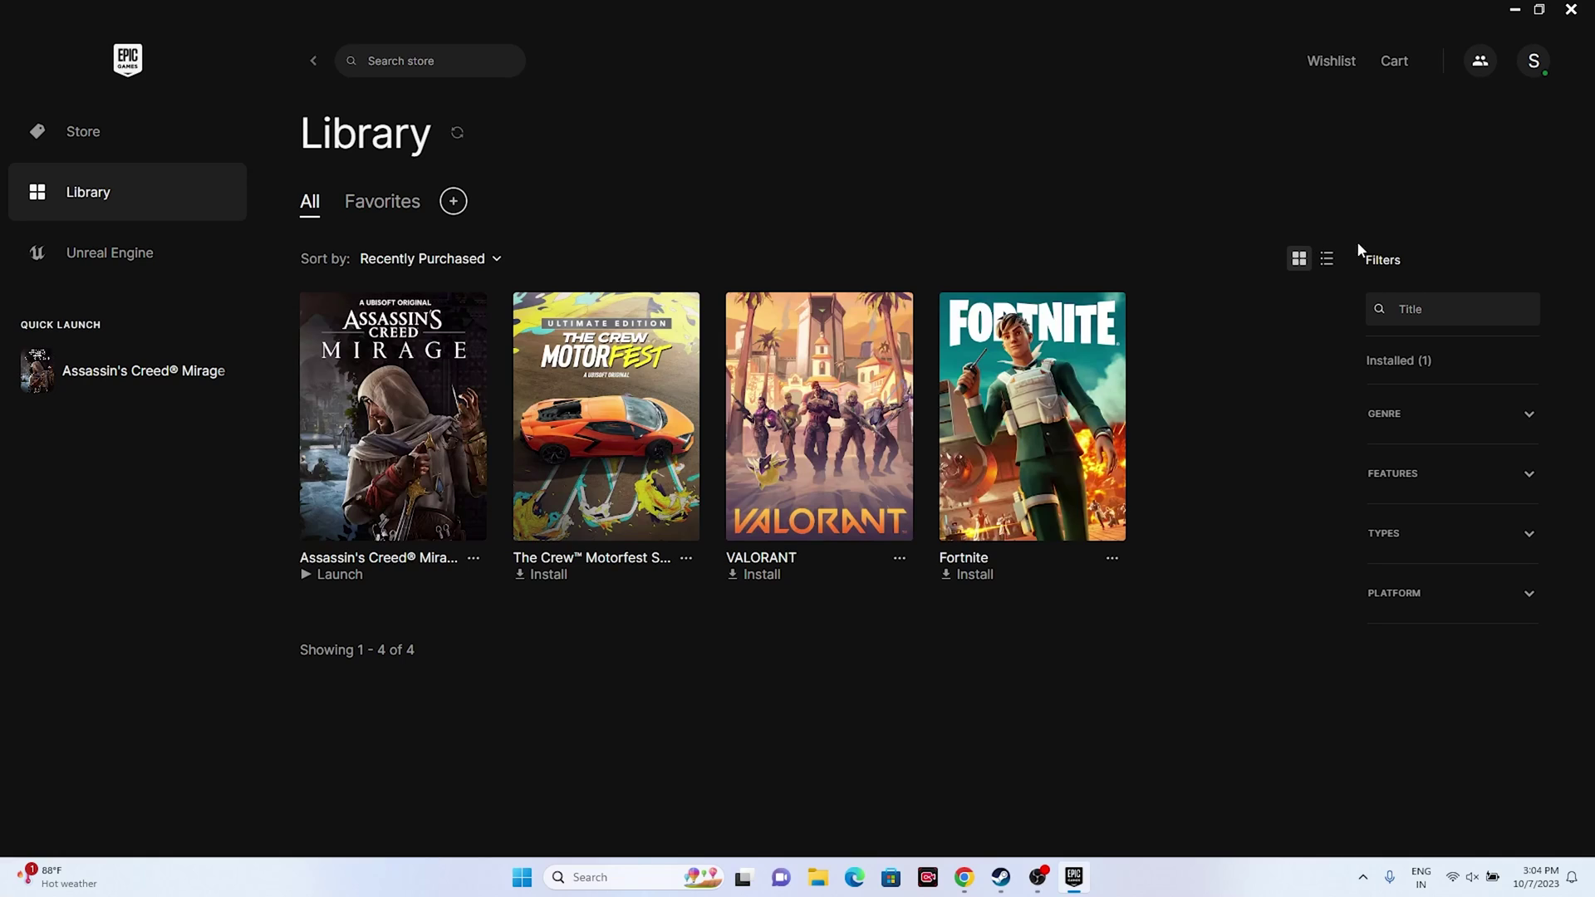
{"action": "left_click", "coordinate": [1513, 10]}
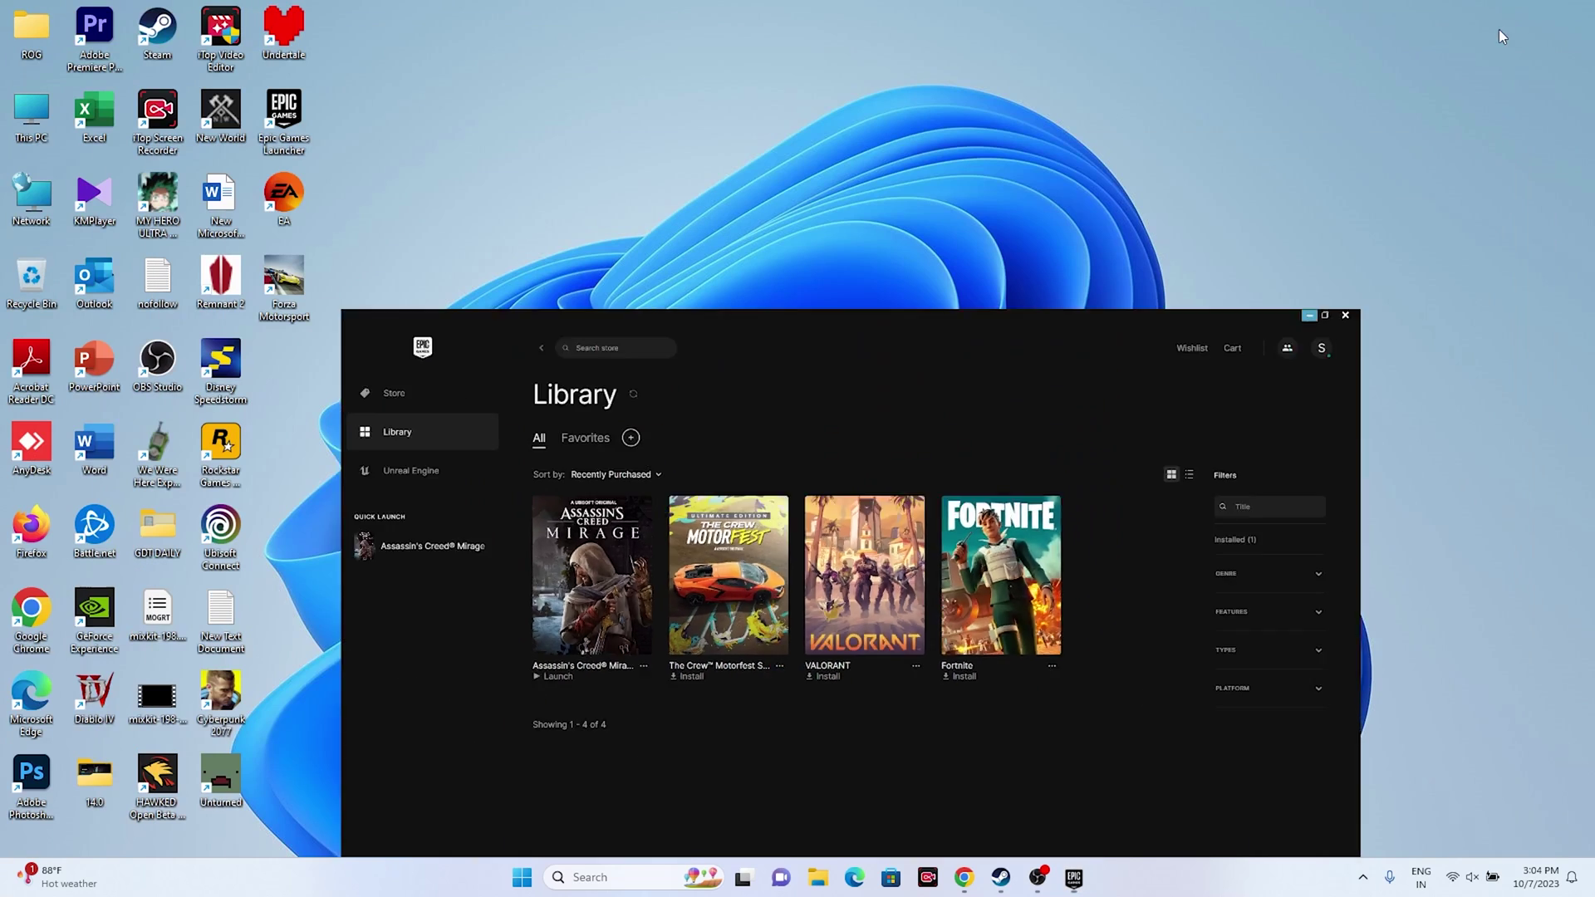
Step: Switch to Chrome and search NVIDIA's site for GeForce RTX 4090 Laptop GPU drivers with the operating system set to Windows 11
{"action": "left_click", "coordinate": [966, 881]}
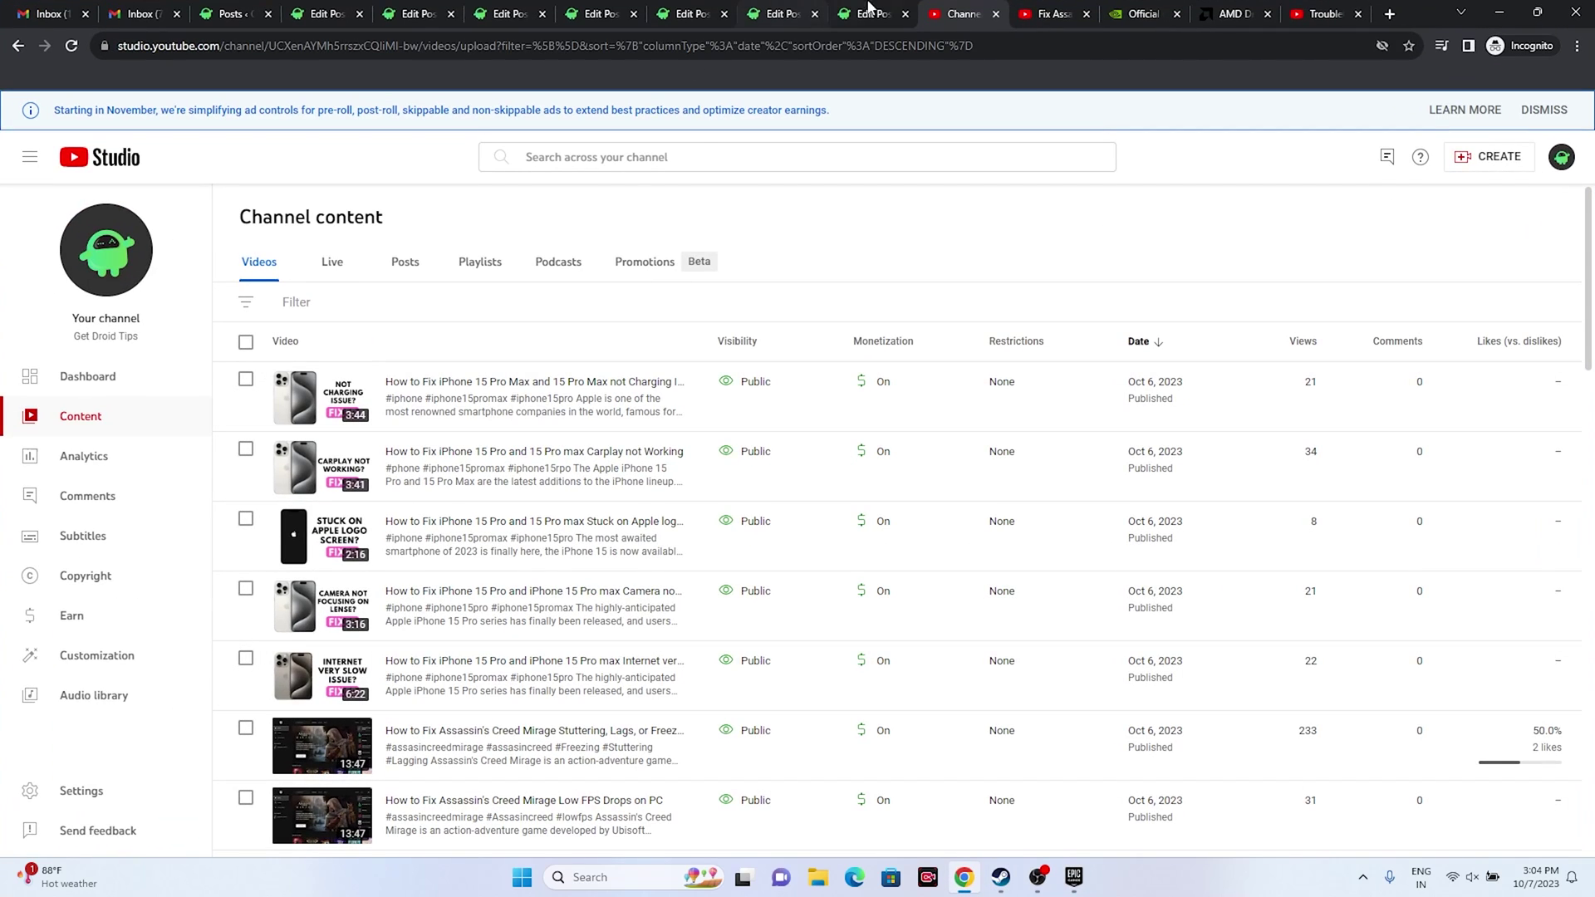
{"action": "left_click", "coordinate": [1111, 10]}
{"action": "left_click", "coordinate": [1228, 14]}
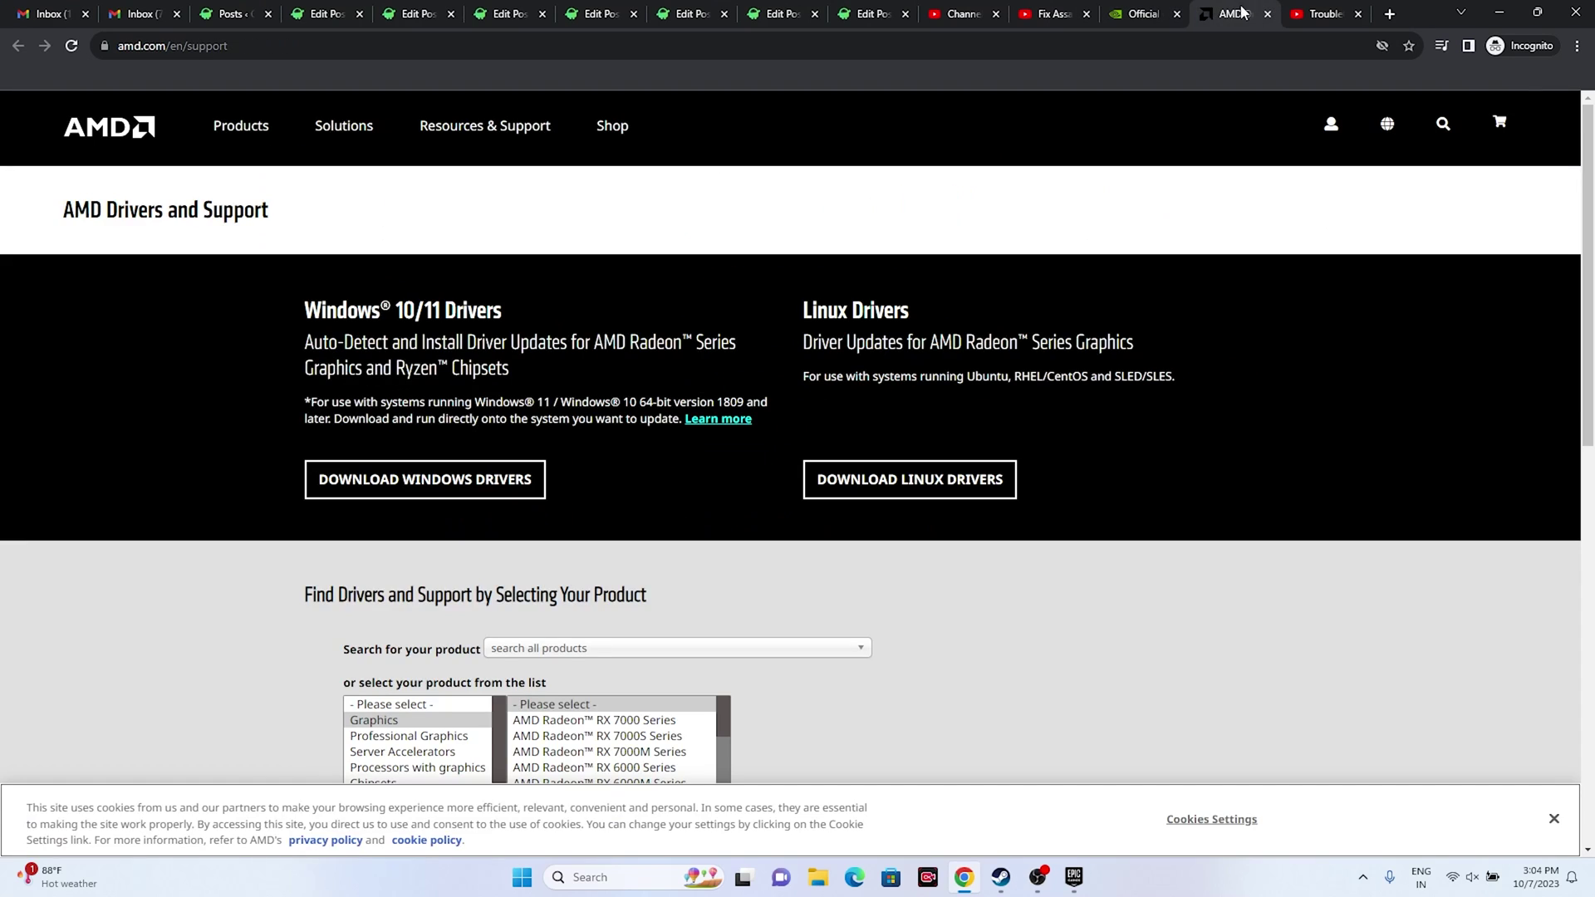
{"action": "left_click", "coordinate": [1147, 11]}
{"action": "left_click", "coordinate": [926, 204]}
{"action": "scroll", "coordinate": [827, 375], "scroll_direction": "down", "scroll_amount": 3}
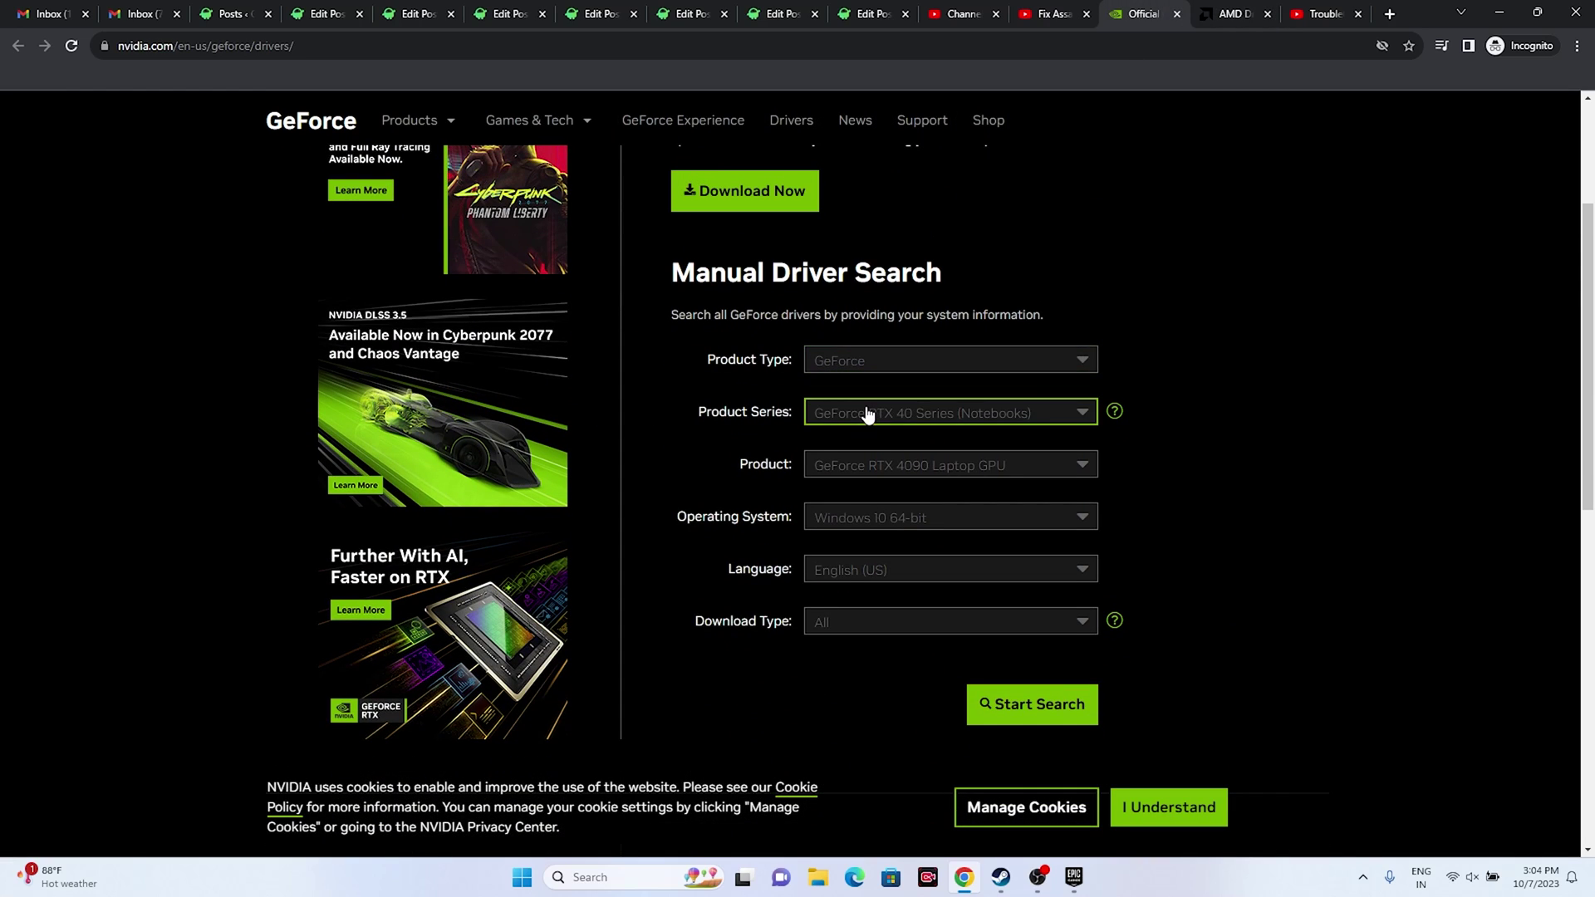
{"action": "left_click", "coordinate": [936, 521]}
{"action": "left_click", "coordinate": [898, 571]}
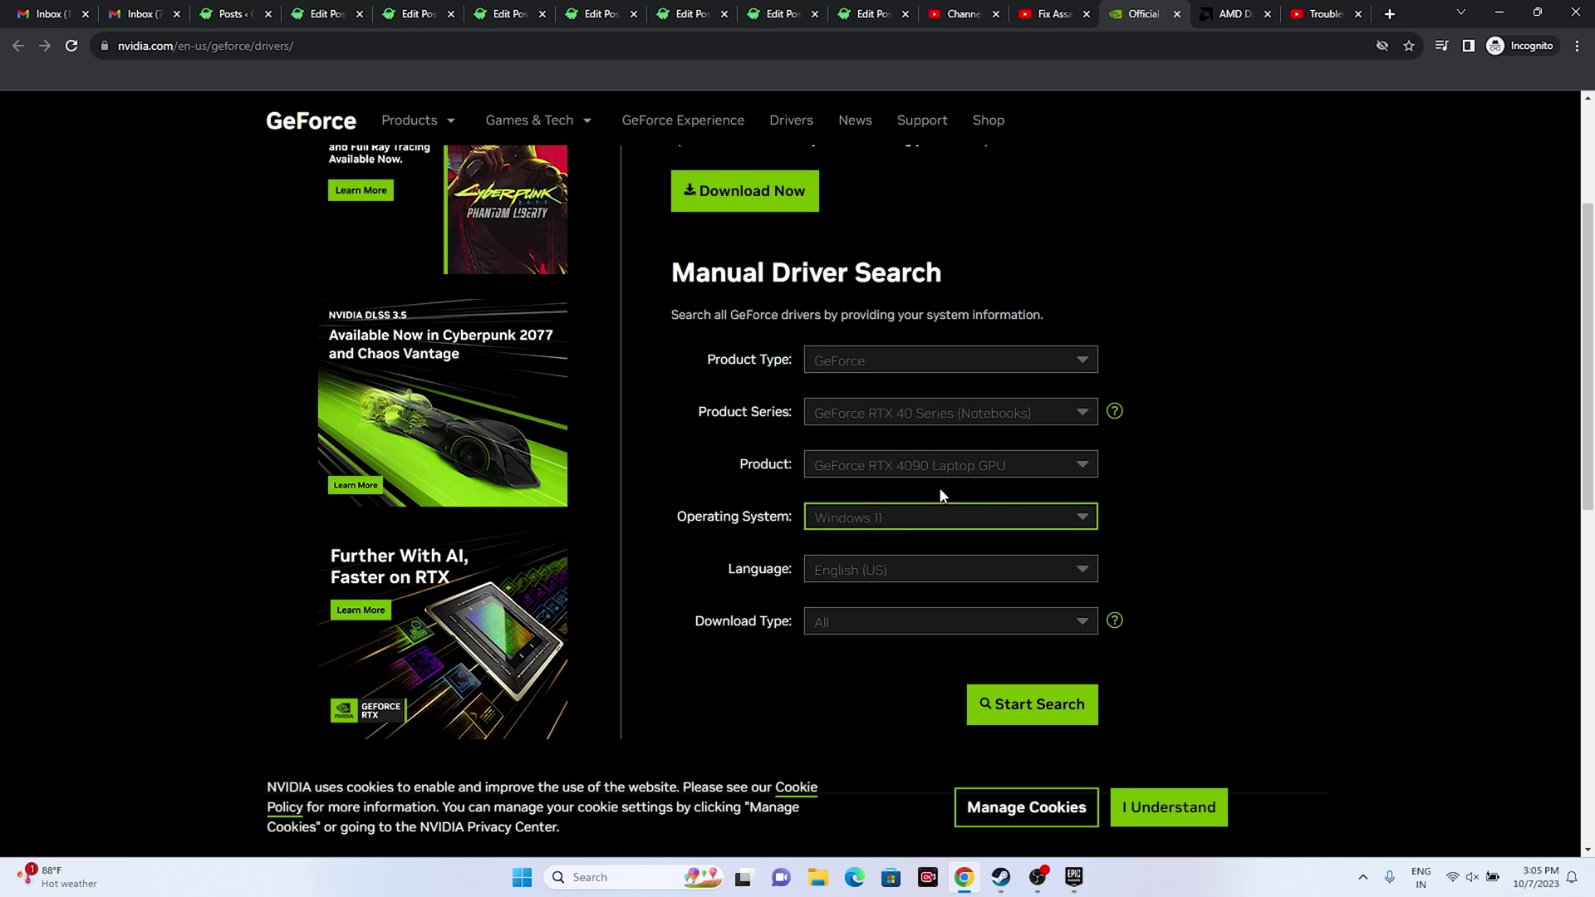
{"action": "left_click", "coordinate": [973, 707]}
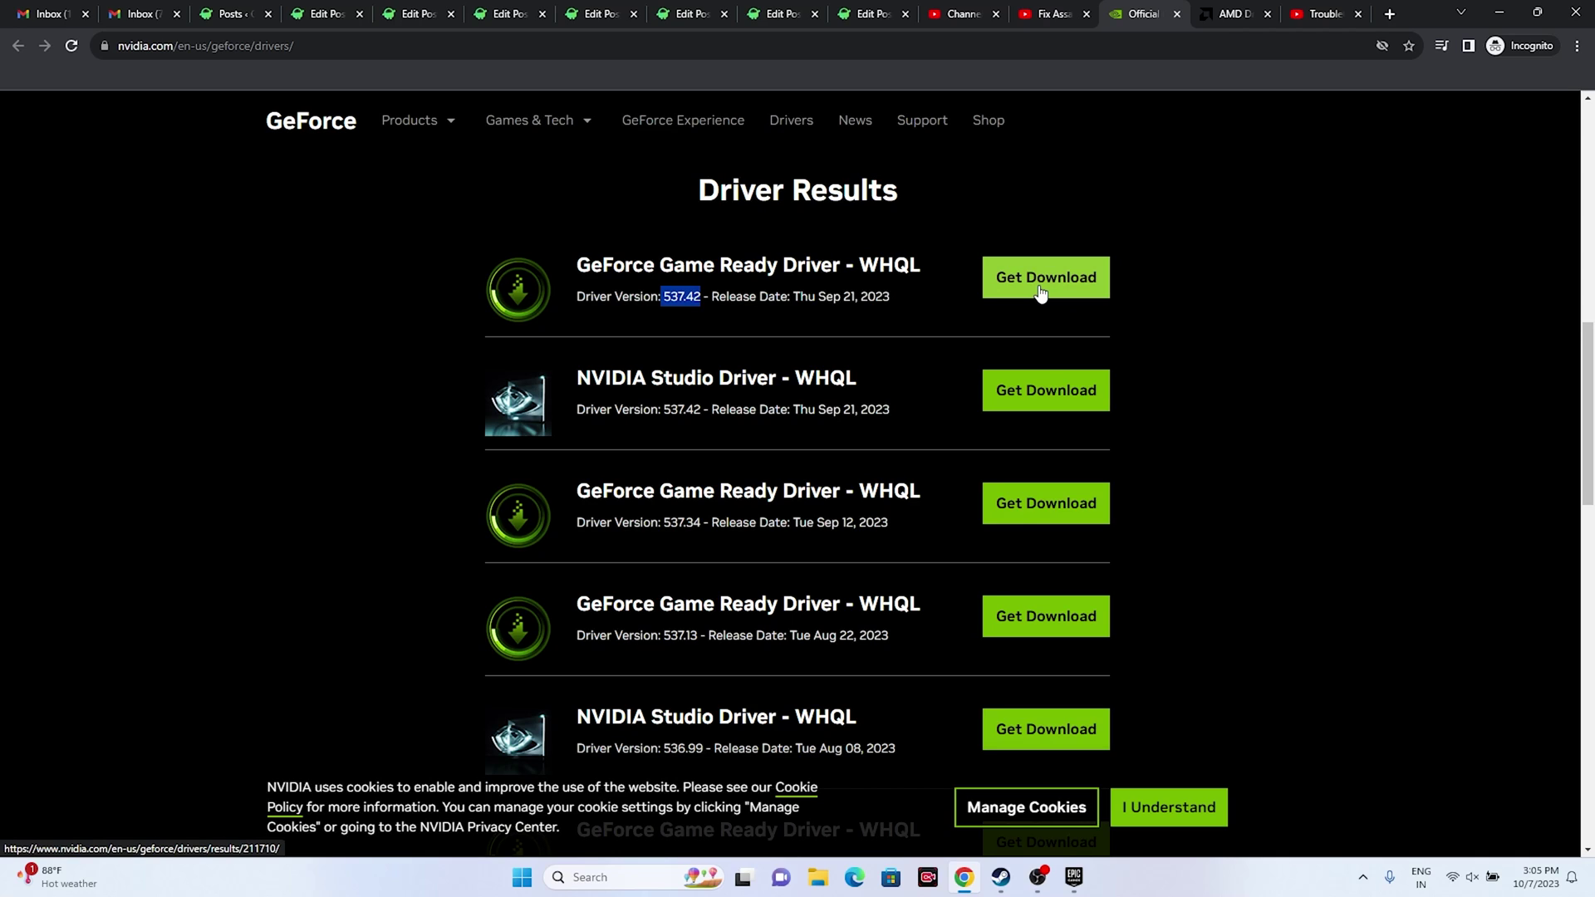
Step: Look up the AMD Radeon RX 7900 GRE drivers on AMD's support page, look over the available operating systems, and minimize Chrome
{"action": "left_click", "coordinate": [1234, 13]}
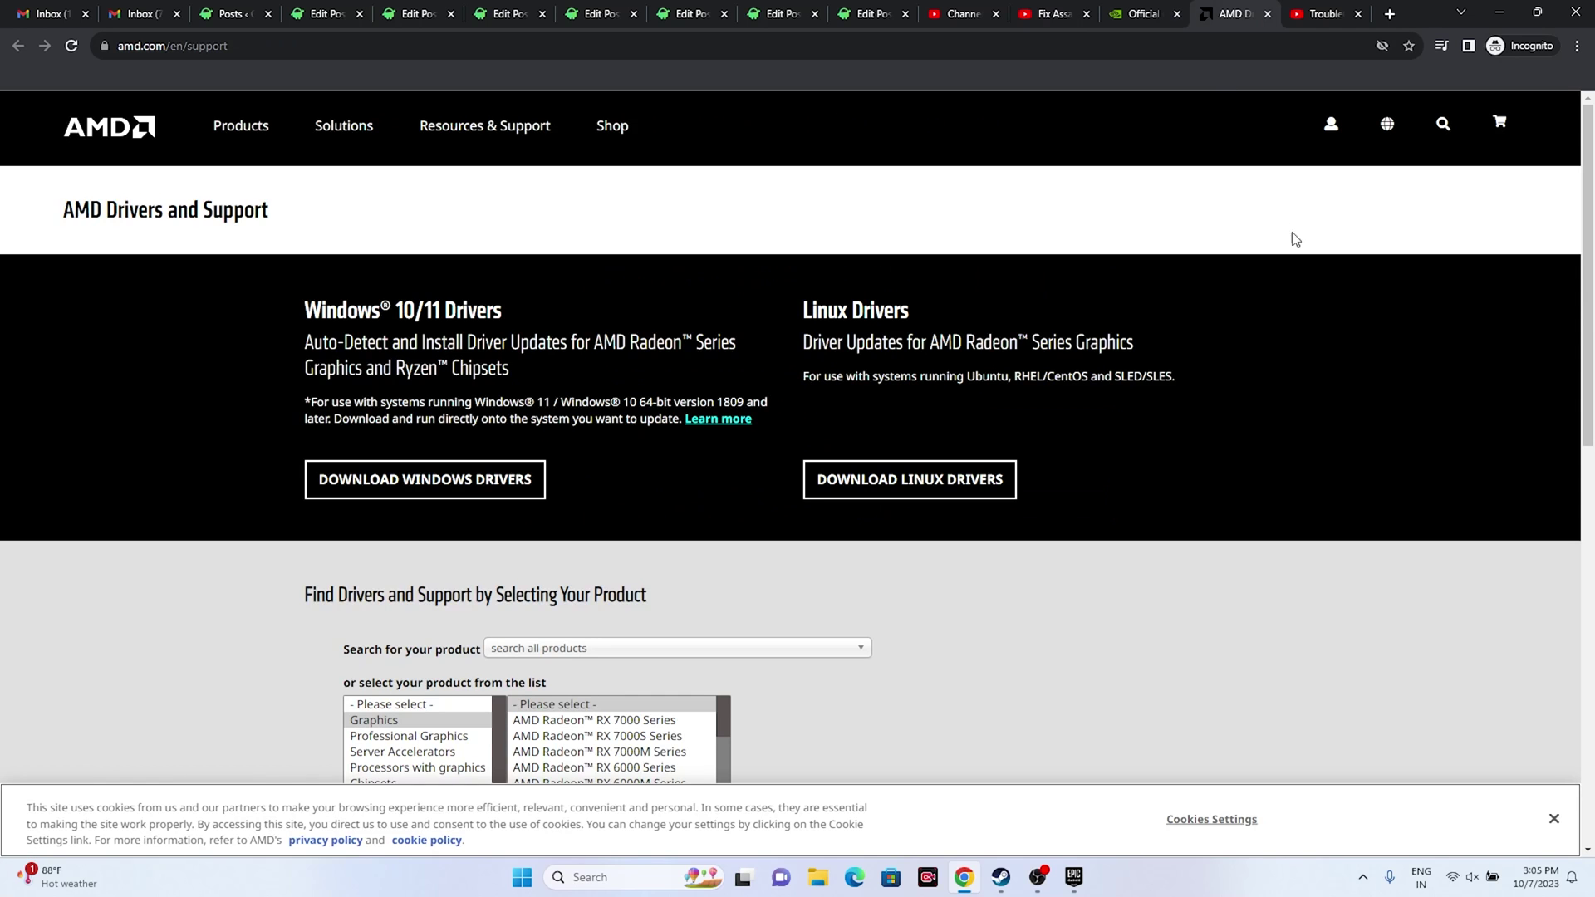
{"action": "scroll", "coordinate": [723, 429], "scroll_direction": "down", "scroll_amount": 3}
{"action": "left_click", "coordinate": [432, 485]}
{"action": "left_click", "coordinate": [420, 471]}
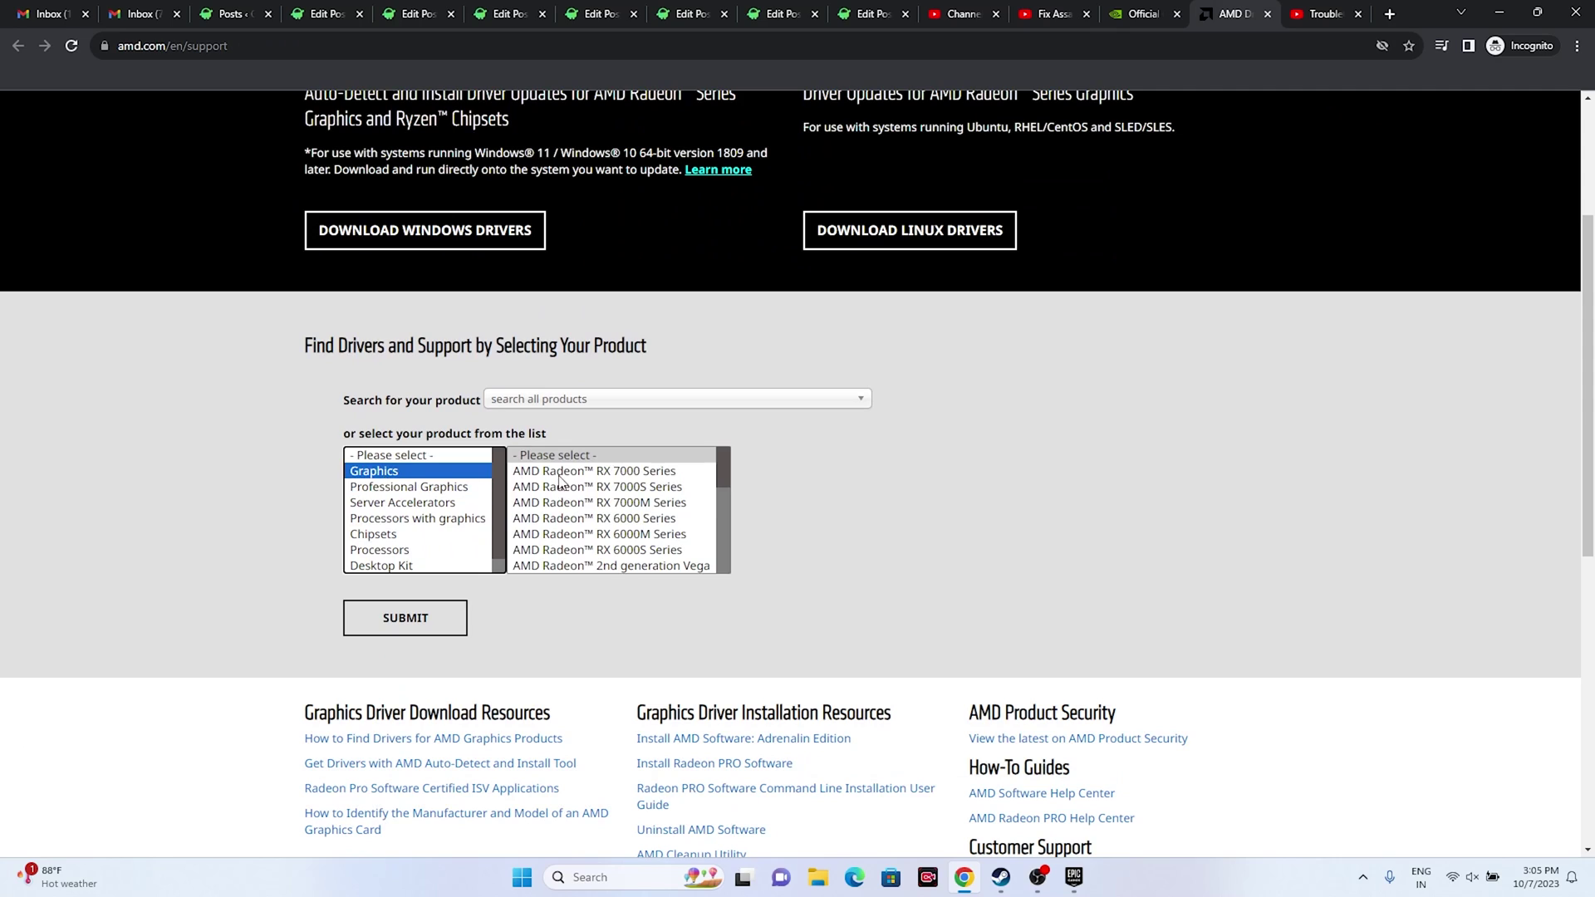
{"action": "left_click", "coordinate": [573, 471]}
{"action": "left_click", "coordinate": [783, 474]}
{"action": "left_click", "coordinate": [1003, 501]}
{"action": "left_click", "coordinate": [448, 617]}
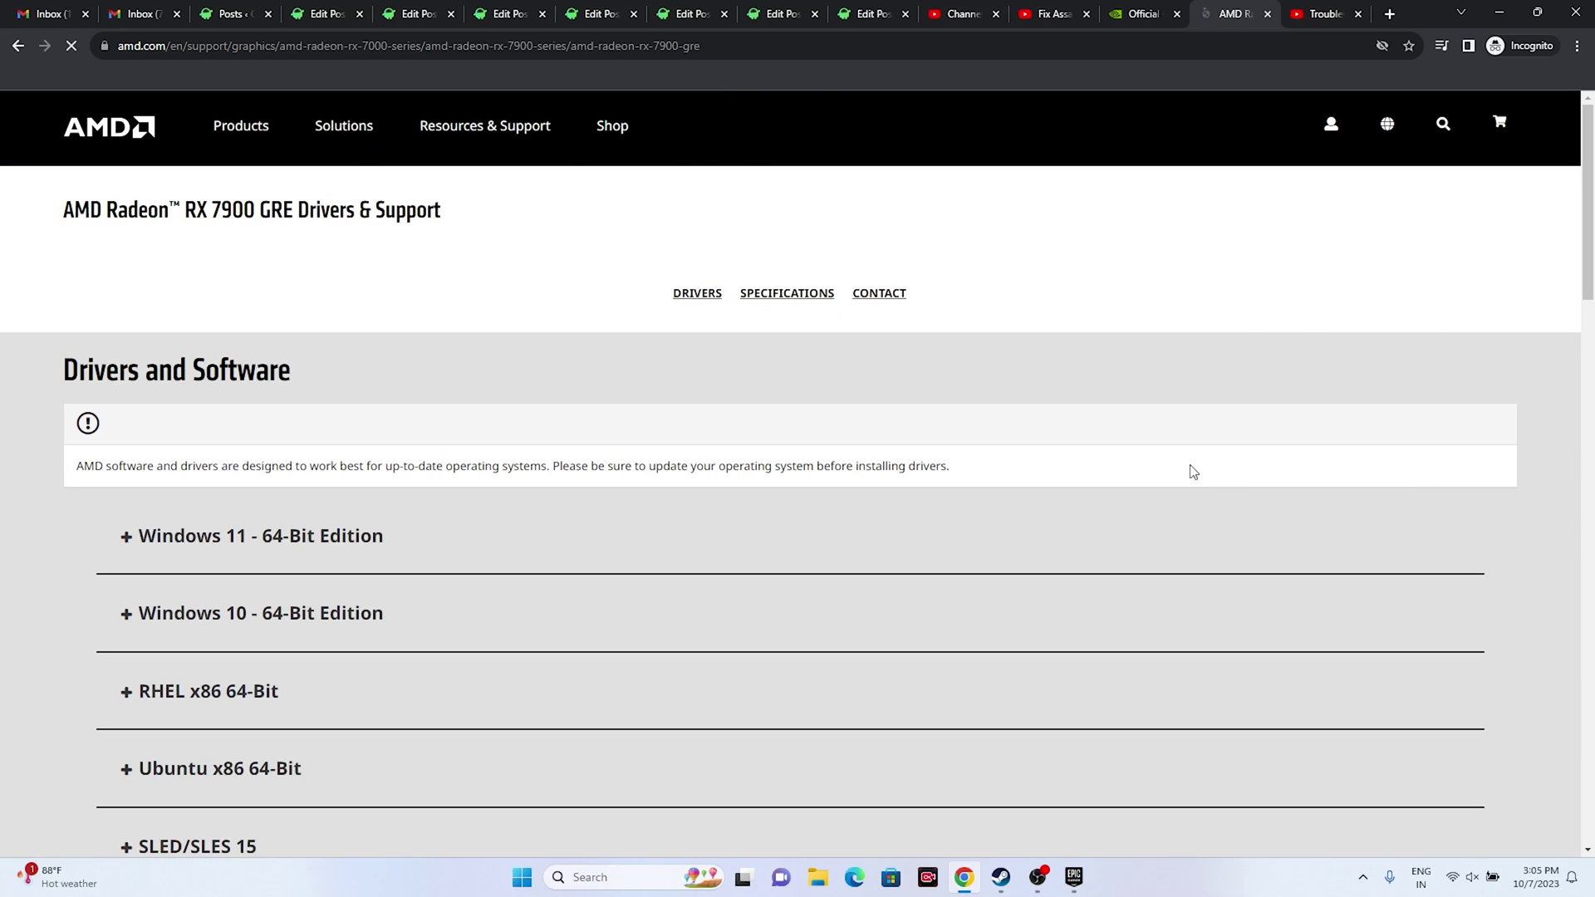
{"action": "scroll", "coordinate": [214, 423], "scroll_direction": "down", "scroll_amount": 3}
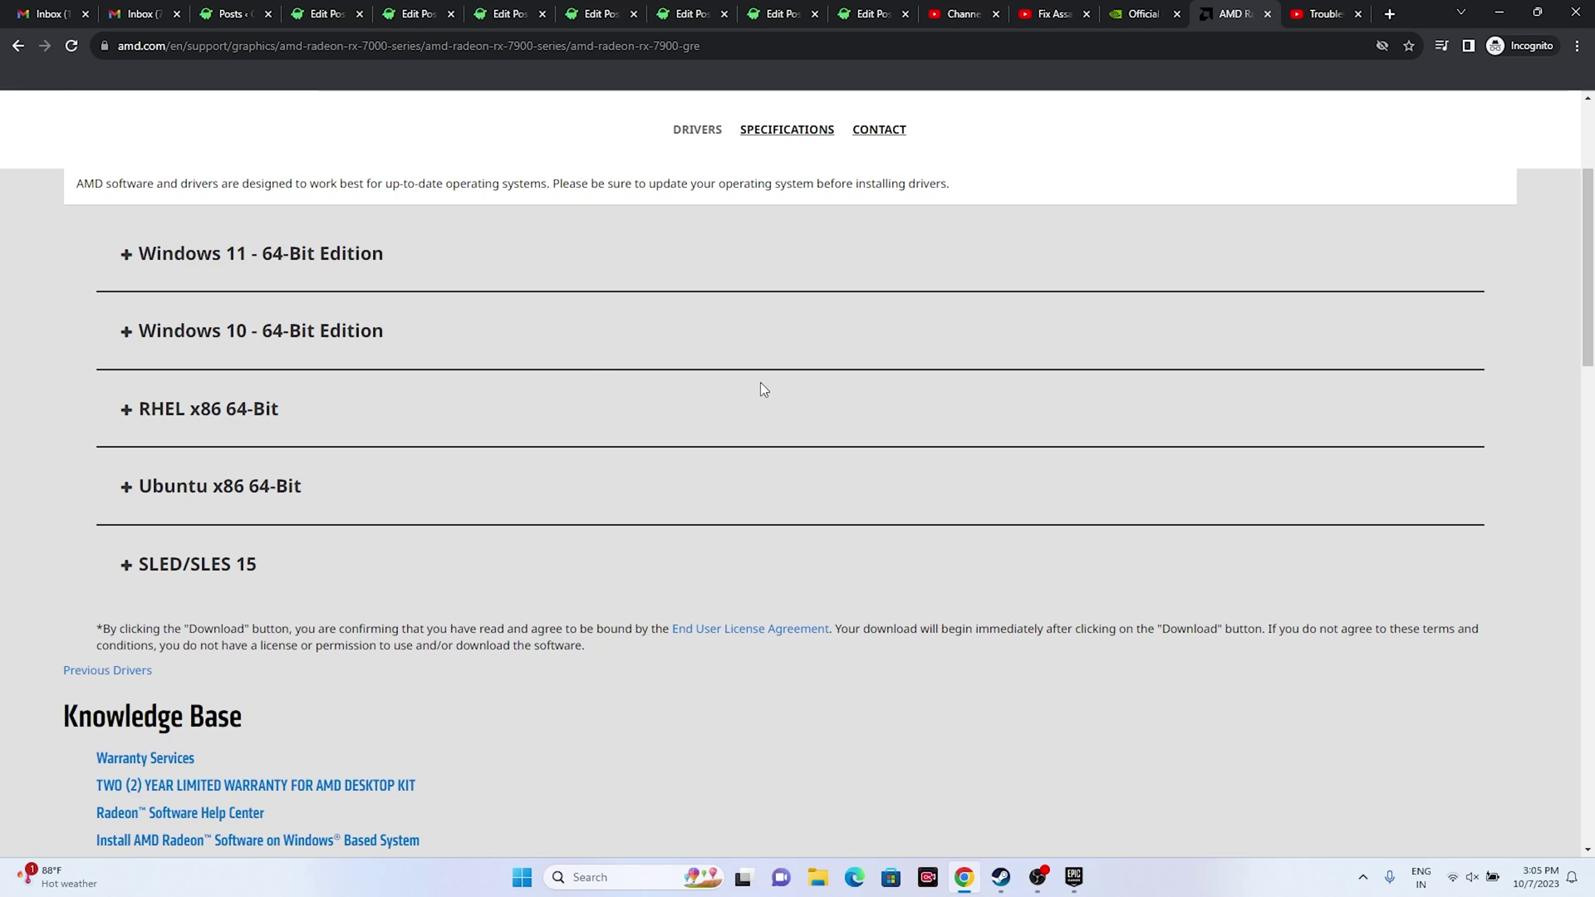
{"action": "left_click", "coordinate": [1499, 12]}
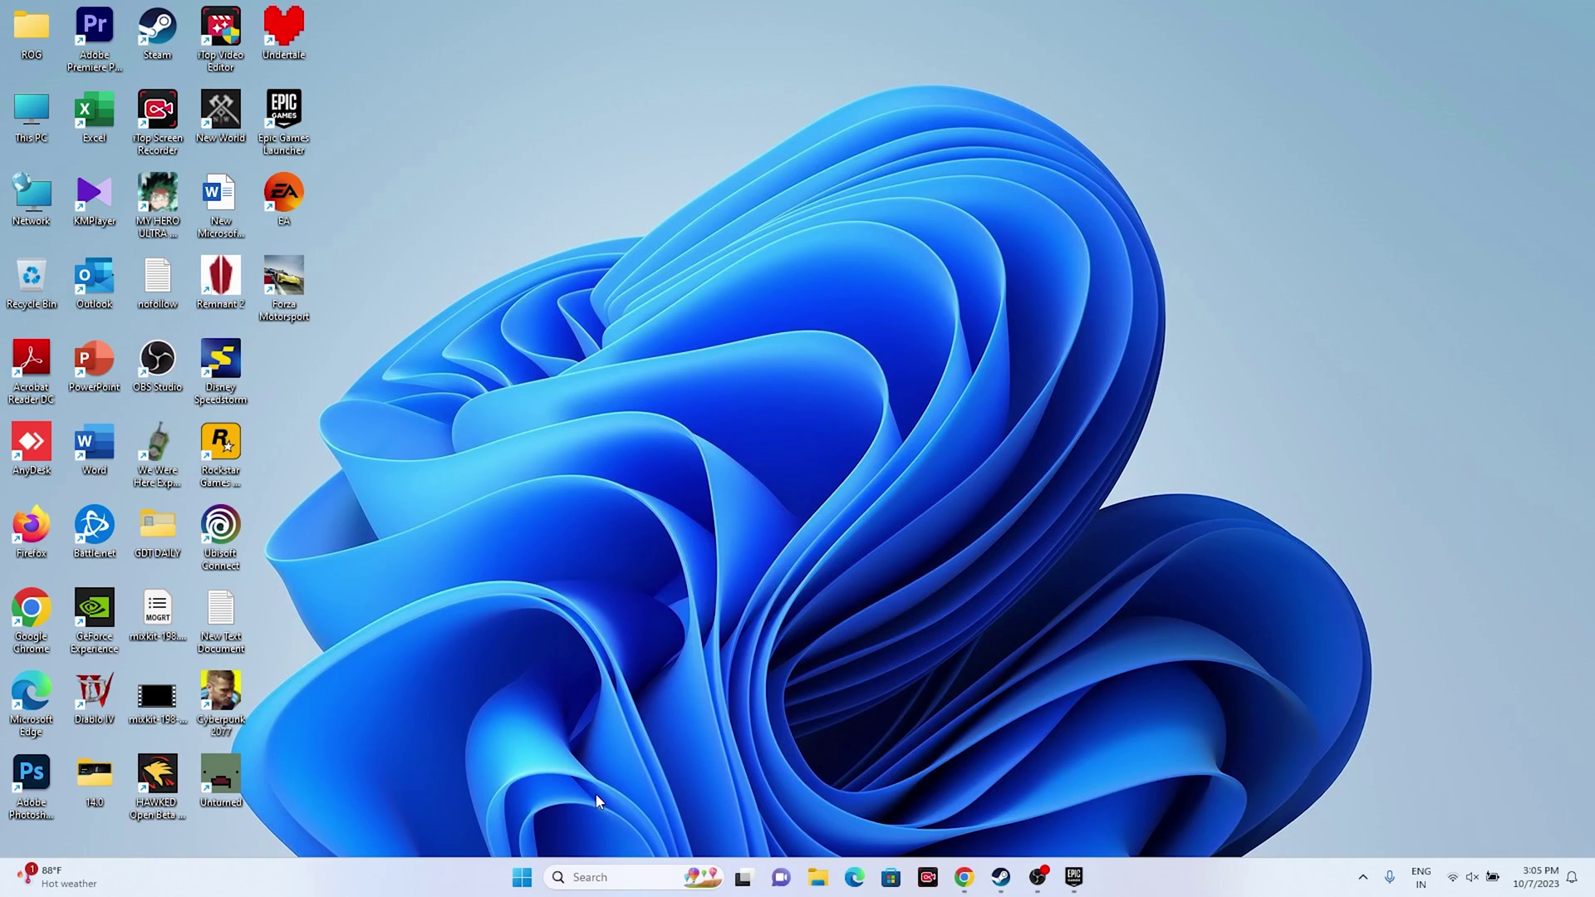
Step: Search Windows for "graphics", open Graphics settings, and look over the custom options for apps
{"action": "left_click", "coordinate": [597, 876]}
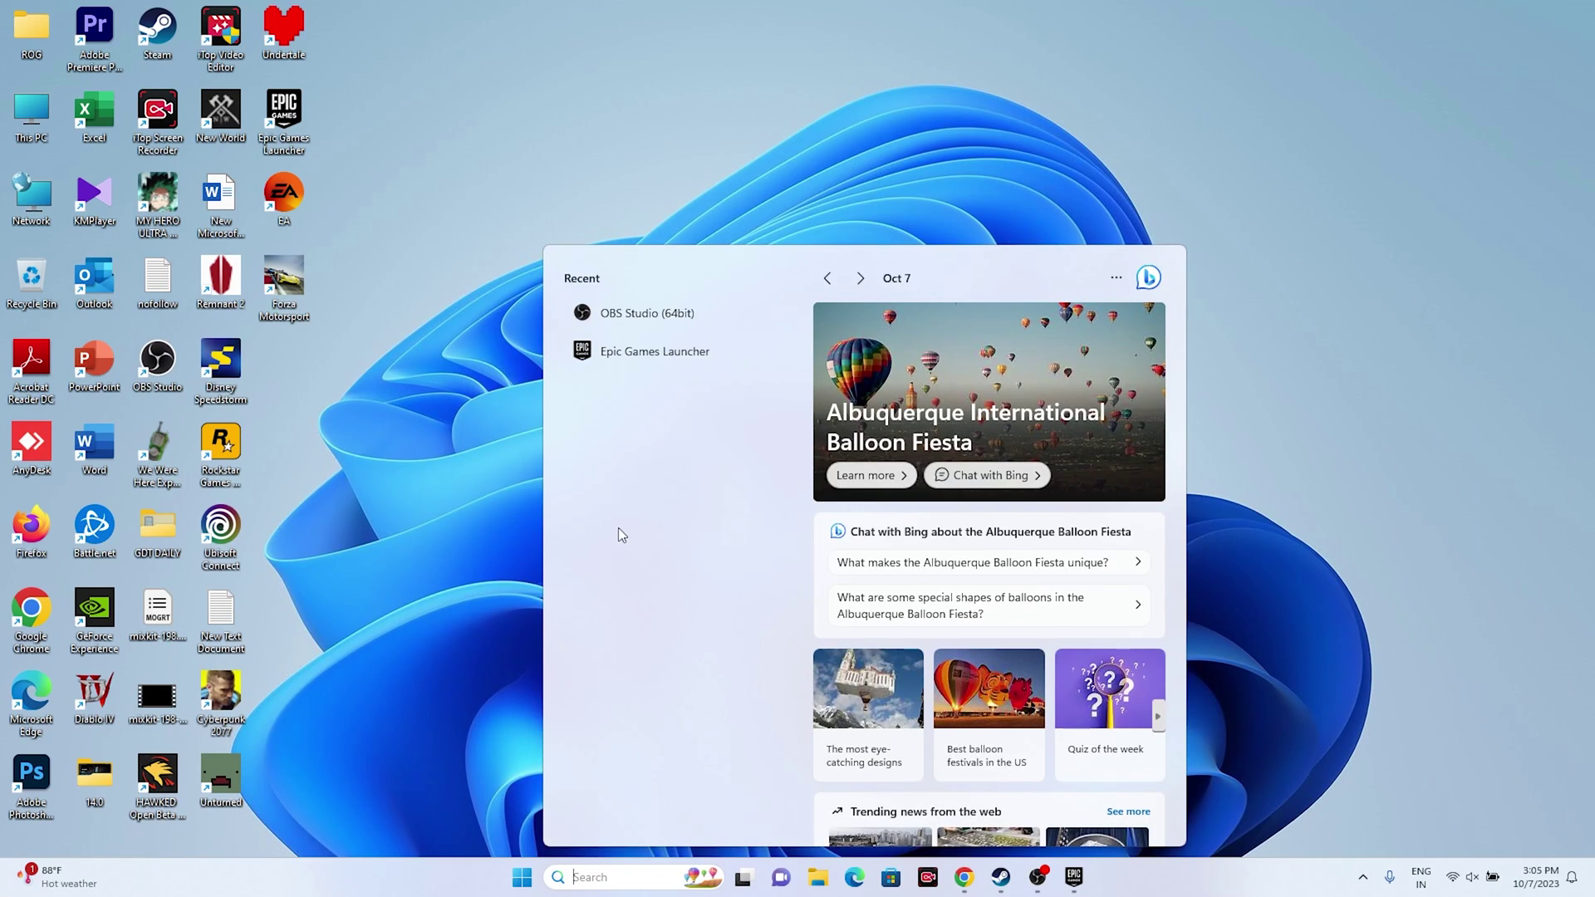
{"action": "type", "text": "graph"}
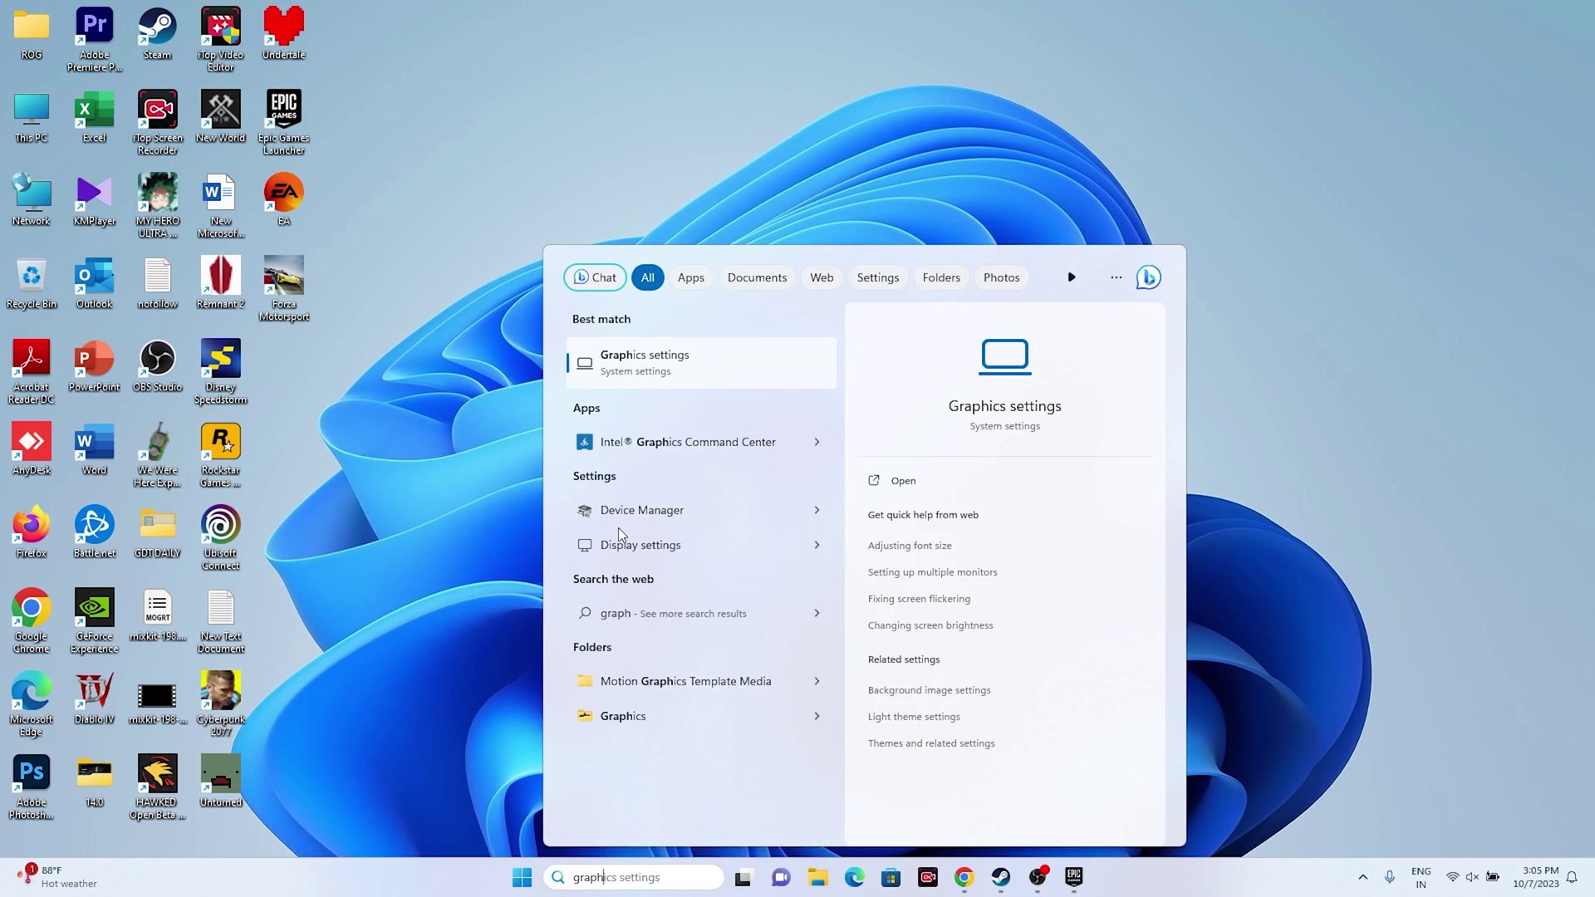
{"action": "type", "text": "ics"}
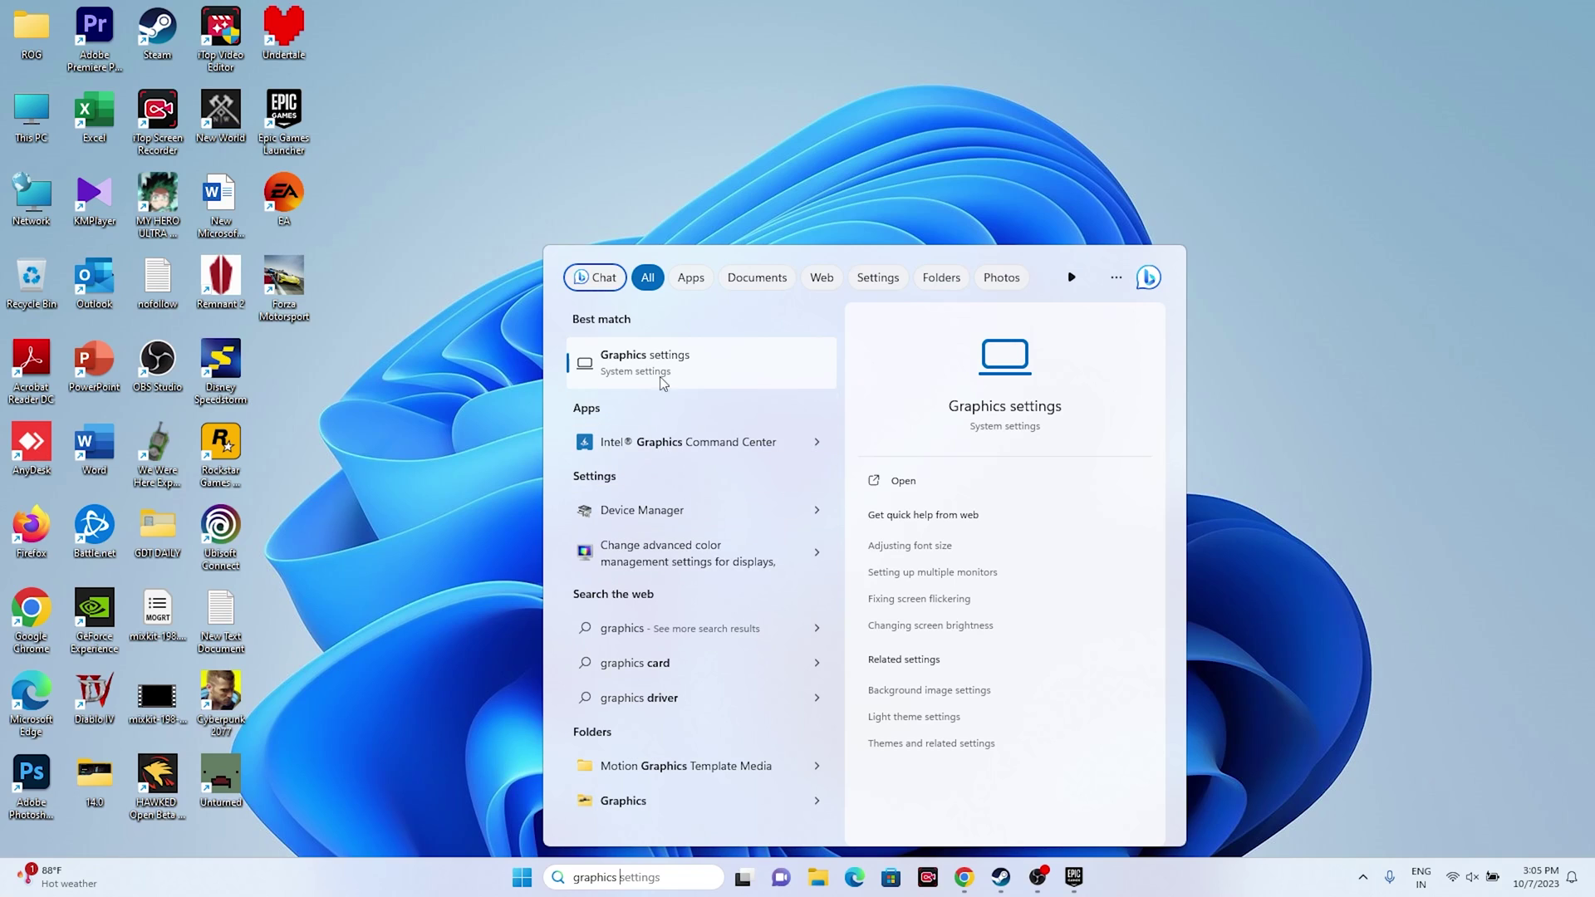
{"action": "left_click", "coordinate": [663, 357]}
{"action": "scroll", "coordinate": [909, 348], "scroll_direction": "down", "scroll_amount": 2}
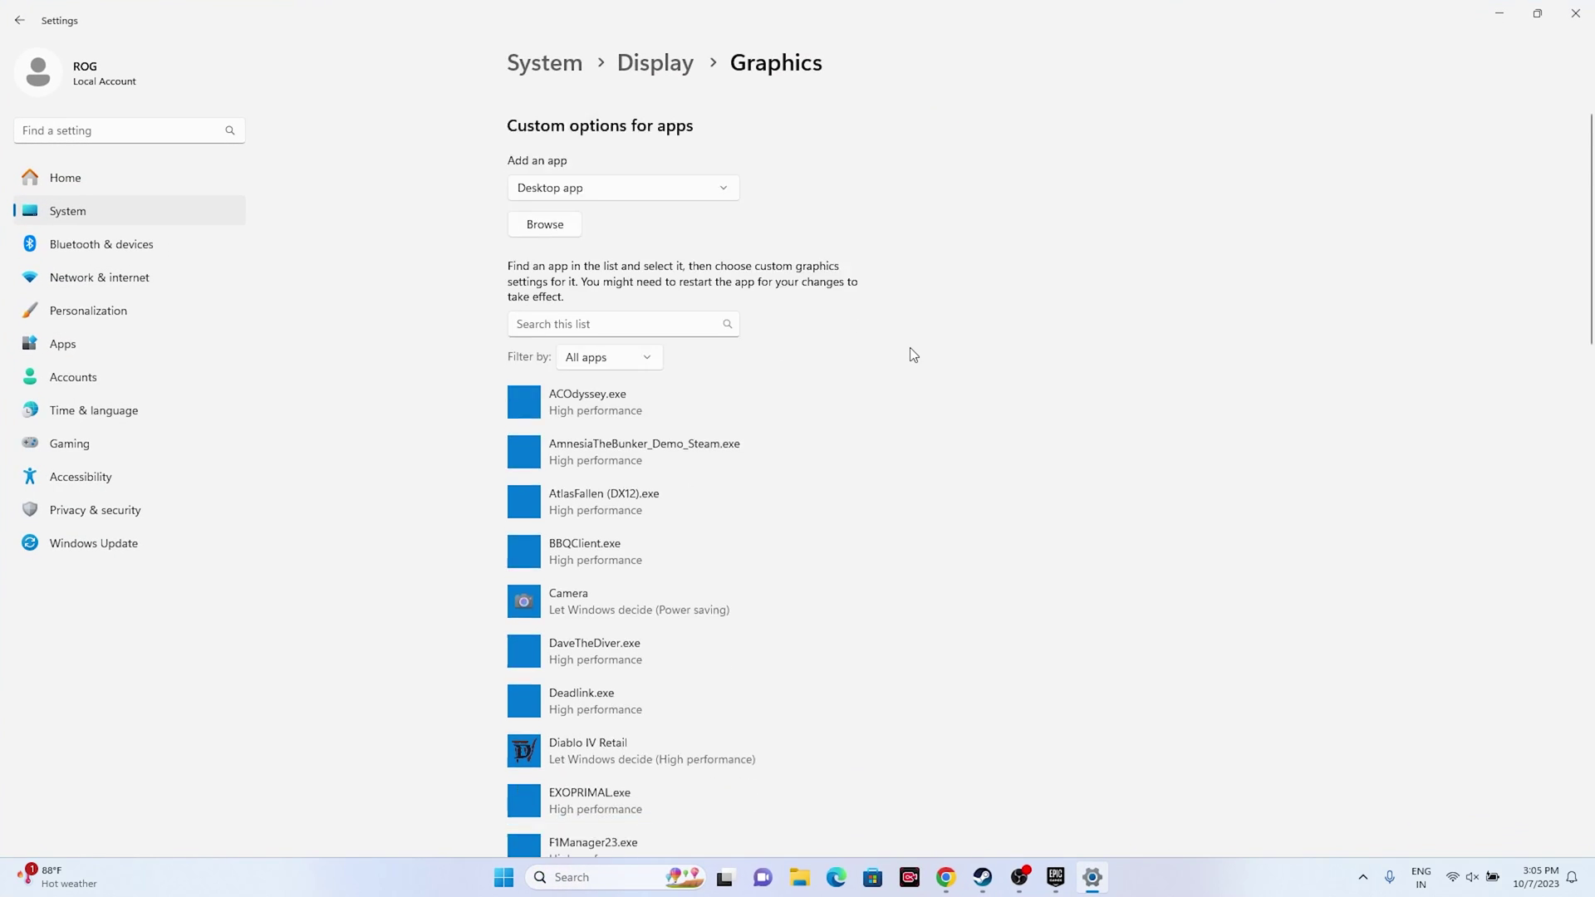
{"action": "scroll", "coordinate": [910, 347], "scroll_direction": "up", "scroll_amount": 2}
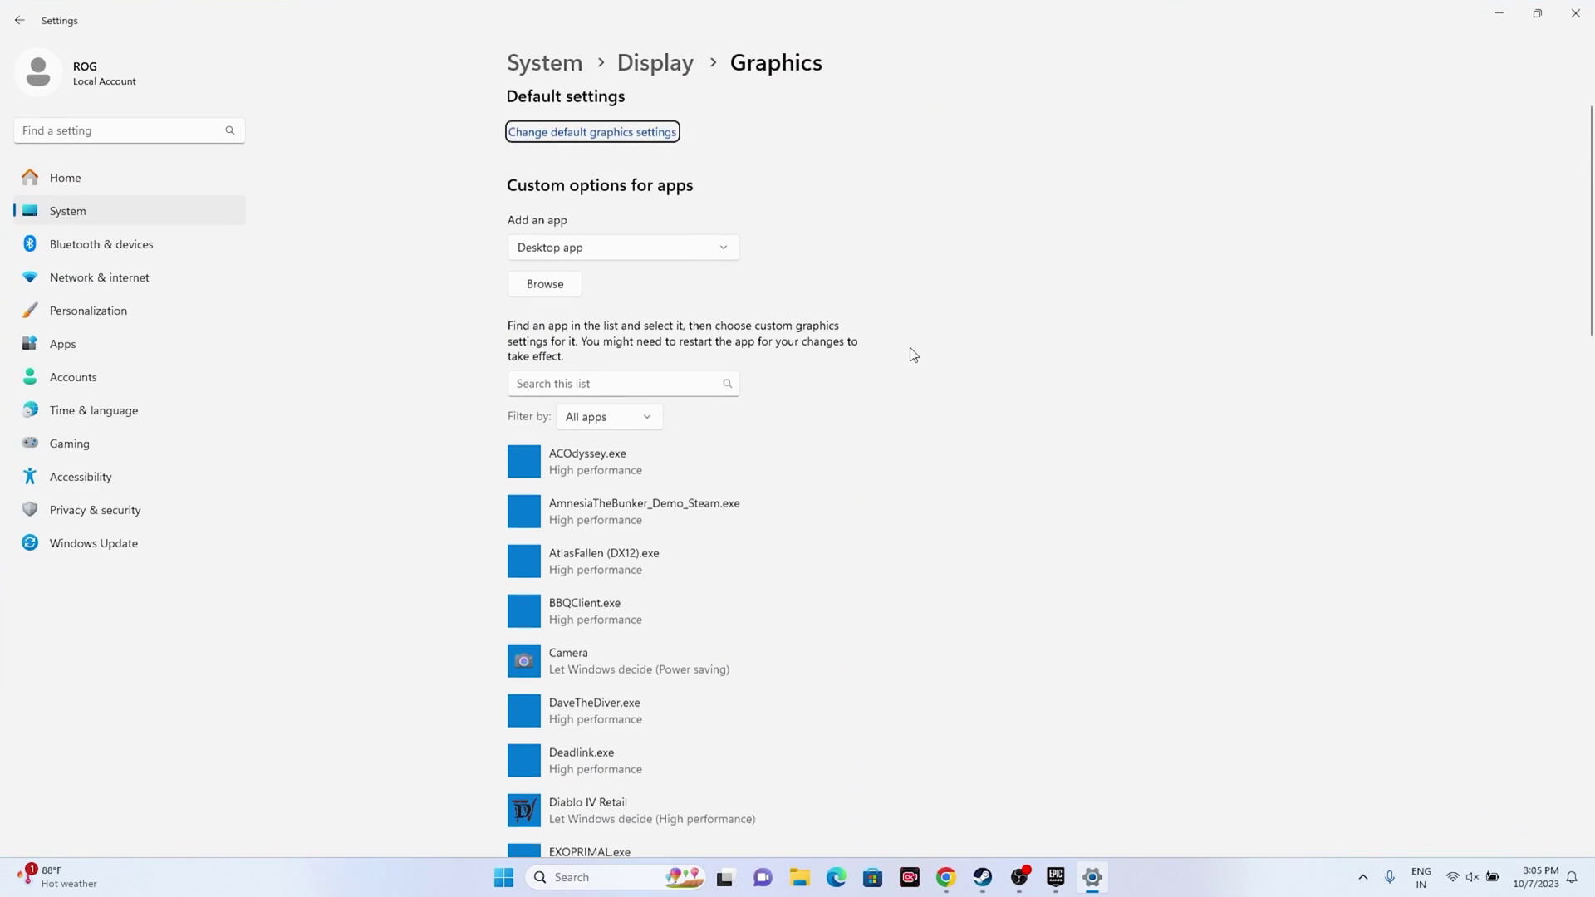
{"action": "left_click", "coordinate": [536, 304]}
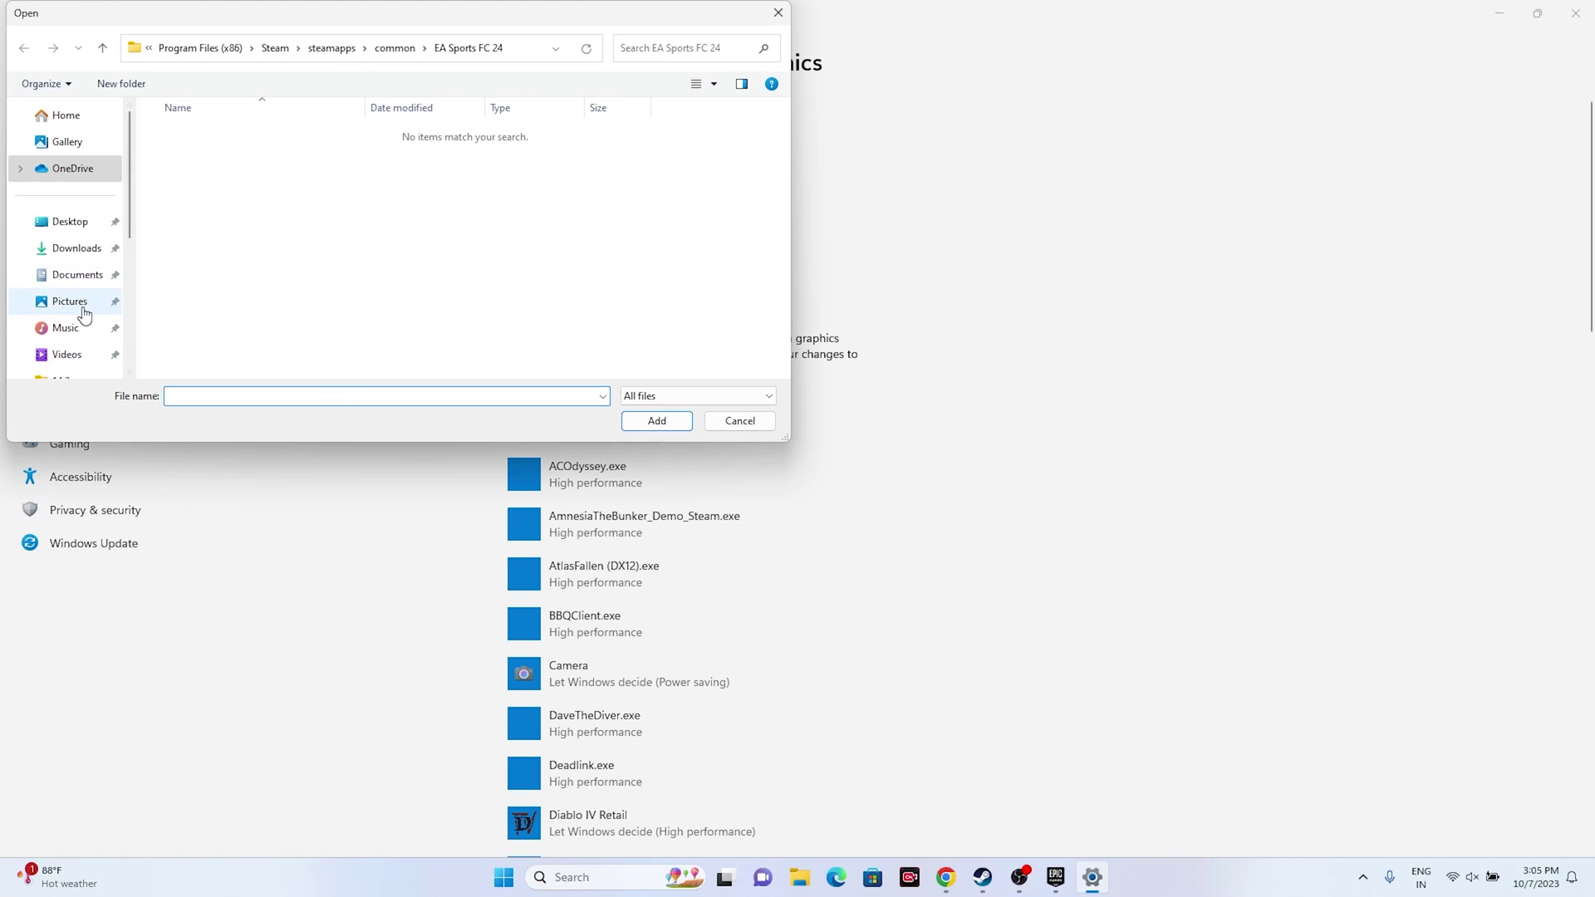
{"action": "scroll", "coordinate": [84, 313], "scroll_direction": "down", "scroll_amount": 3}
{"action": "left_click", "coordinate": [80, 297]}
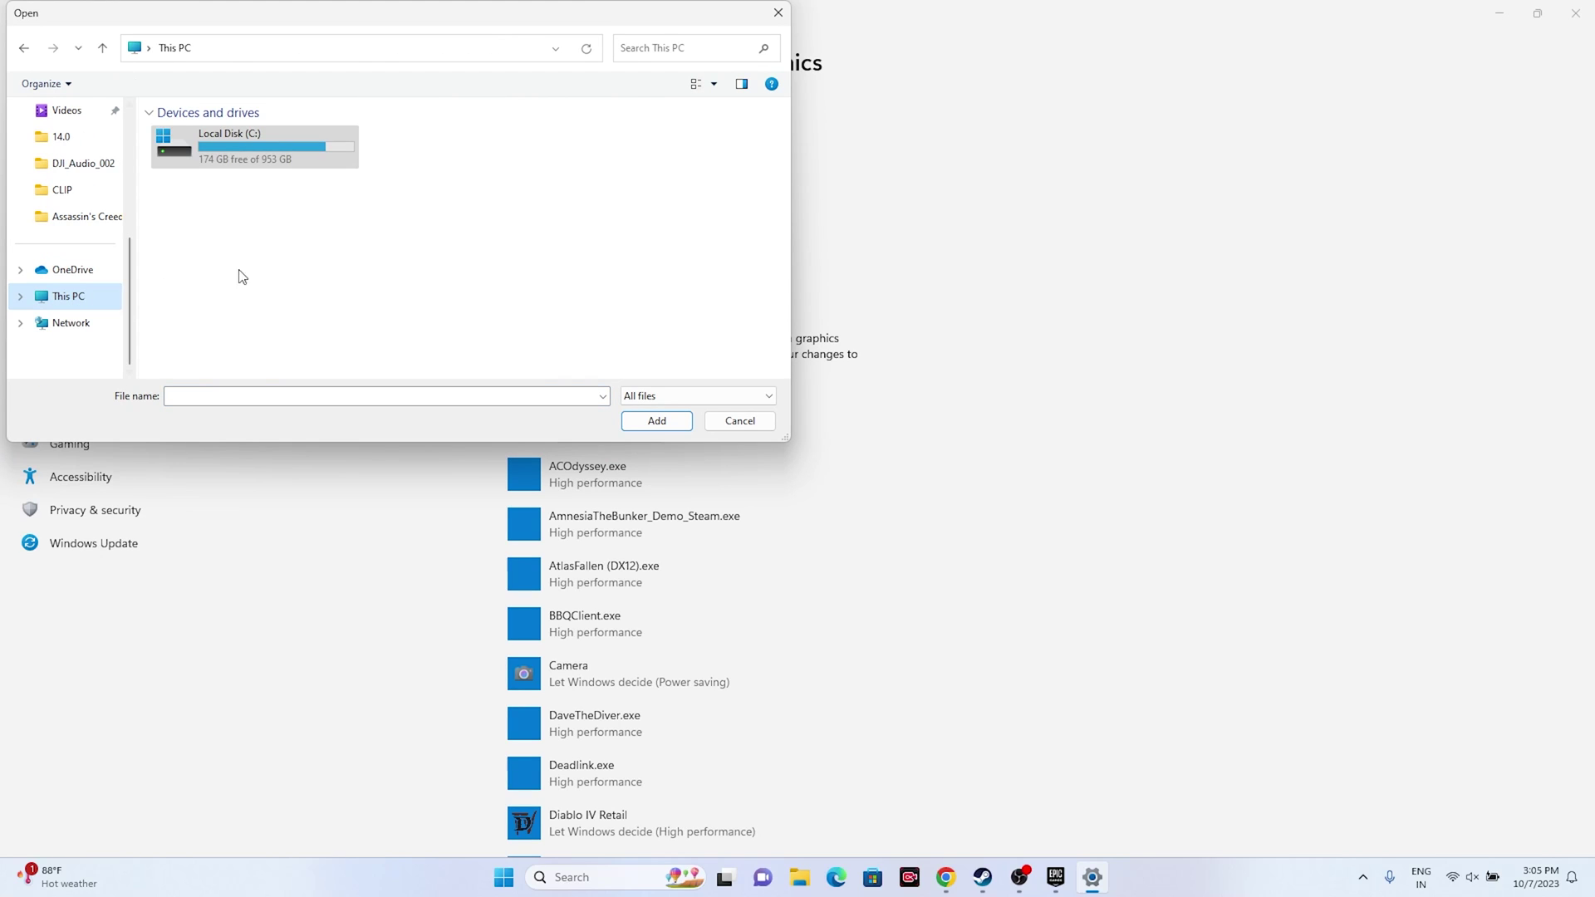
{"action": "double_click", "coordinate": [208, 142]}
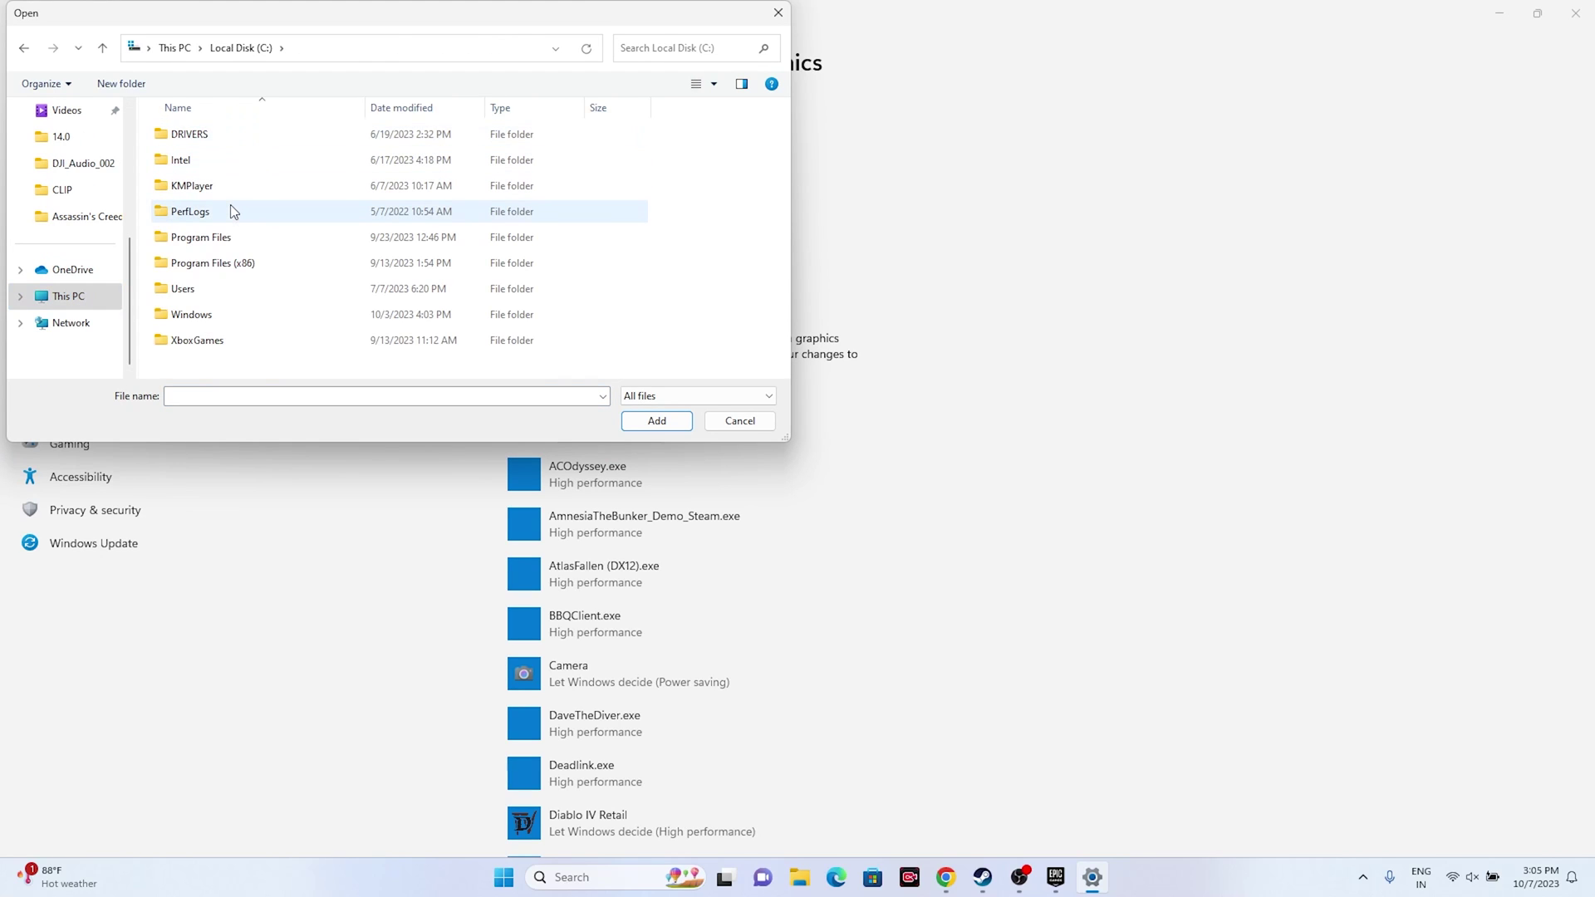
{"action": "double_click", "coordinate": [277, 269]}
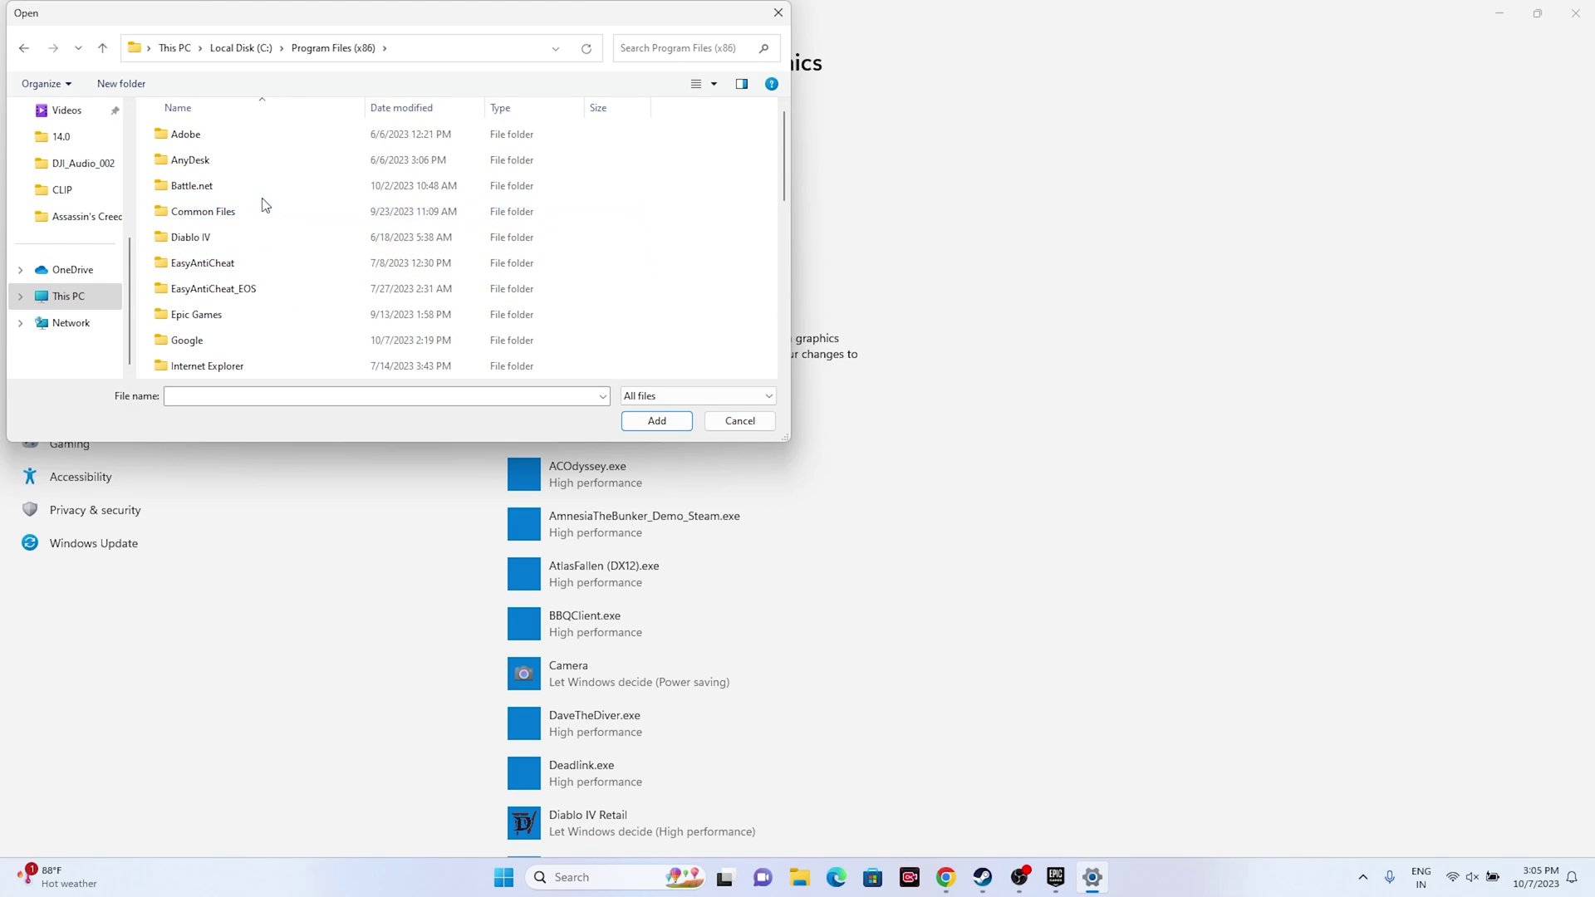
{"action": "double_click", "coordinate": [216, 314]}
{"action": "double_click", "coordinate": [215, 185]}
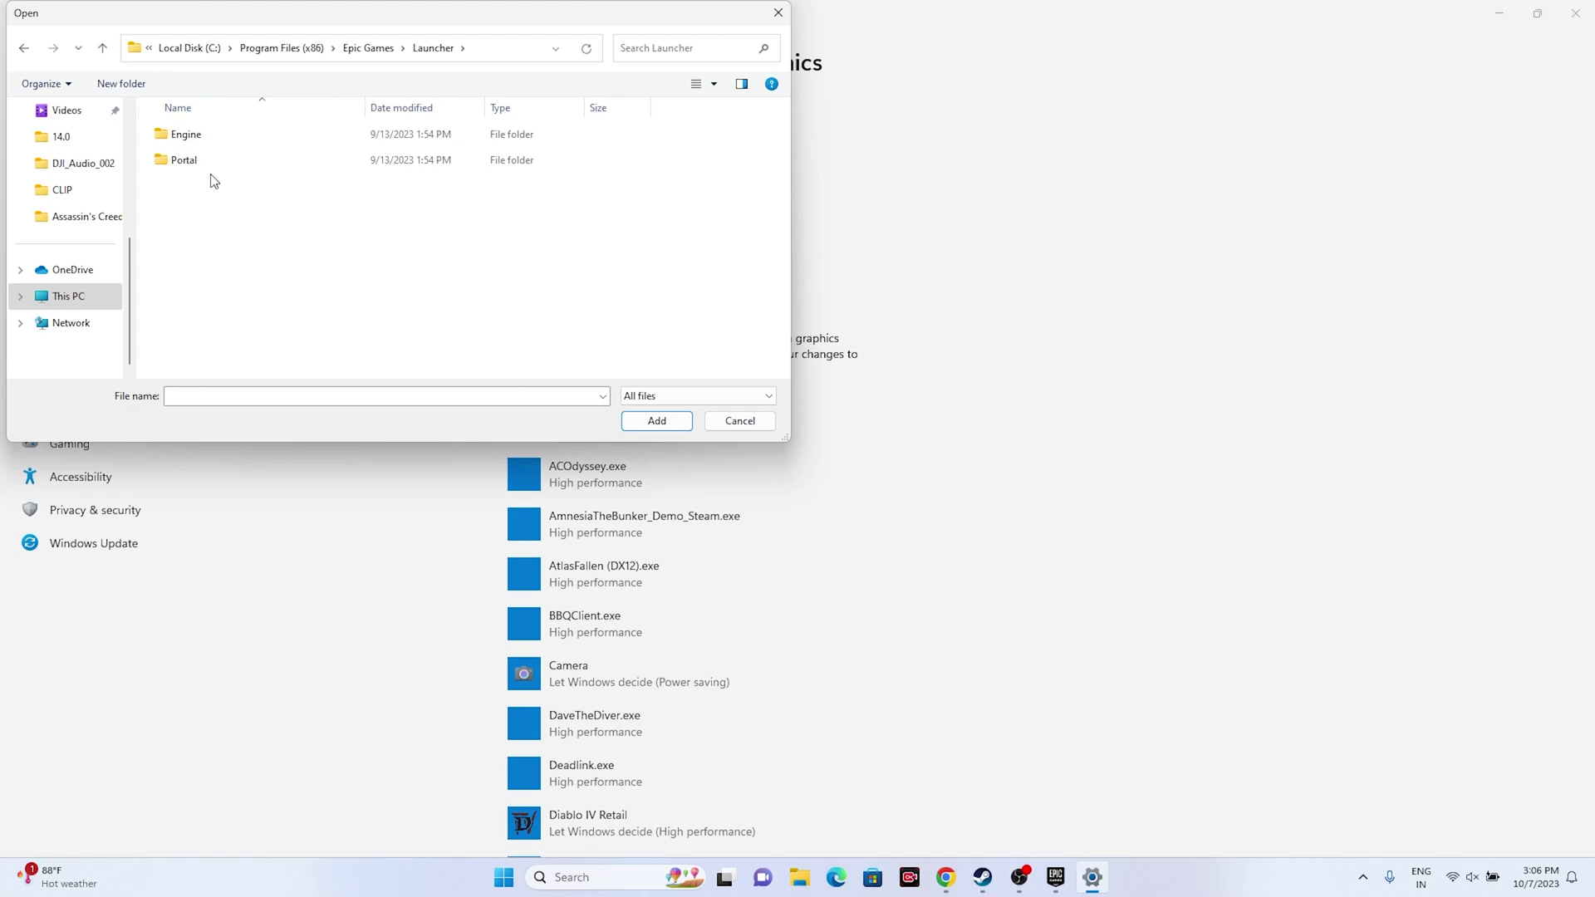
{"action": "double_click", "coordinate": [208, 138]}
{"action": "left_click", "coordinate": [23, 50]}
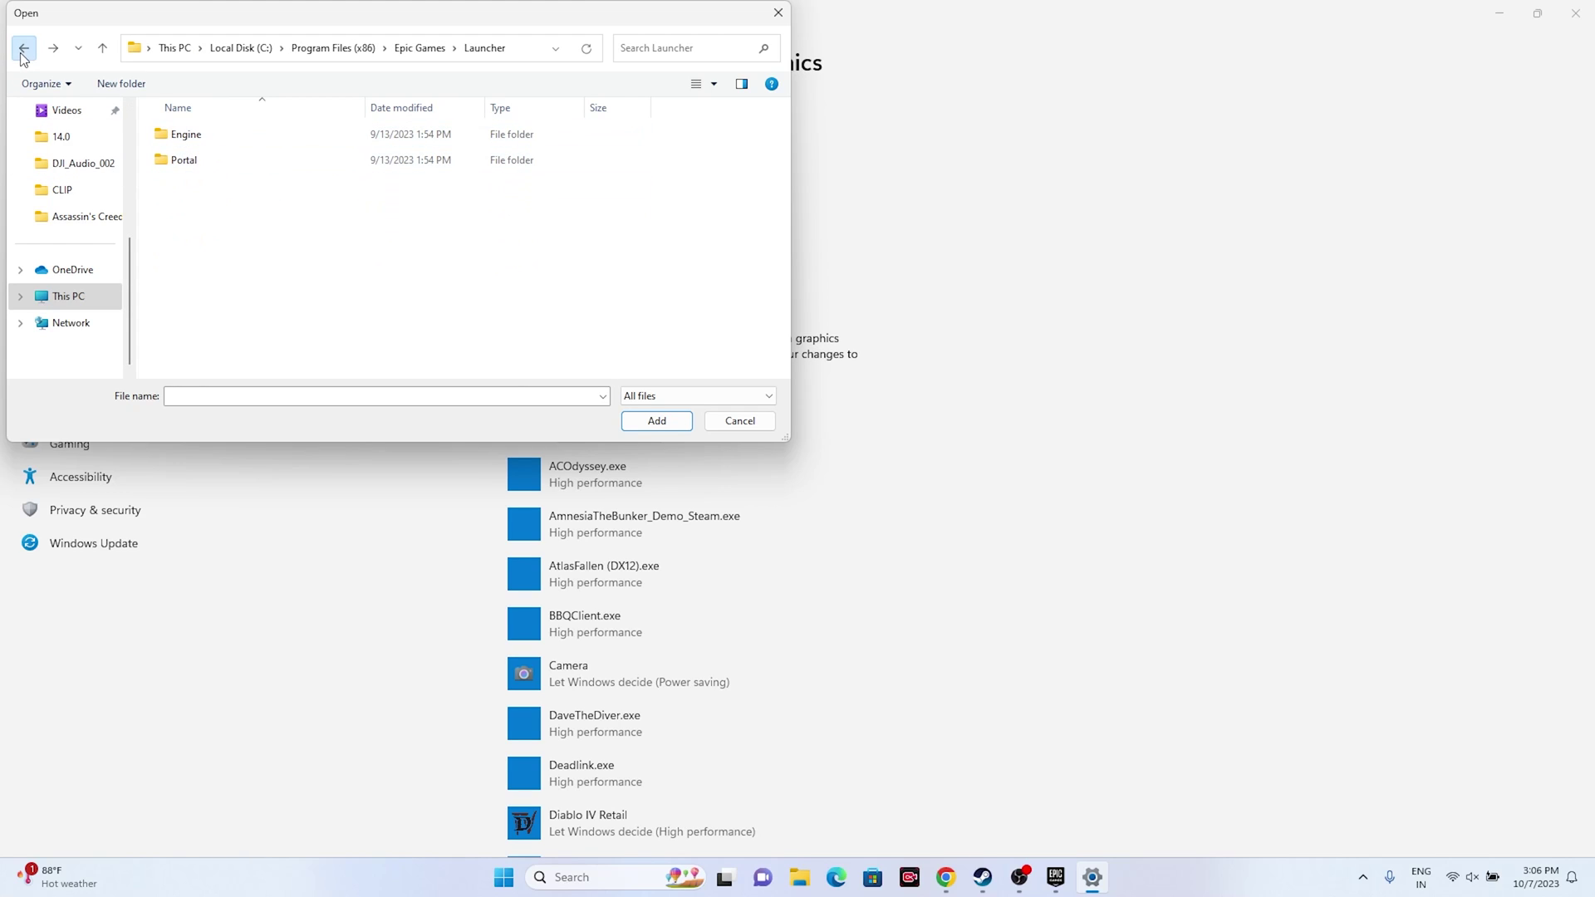
{"action": "left_click", "coordinate": [23, 50]}
{"action": "left_click", "coordinate": [23, 50]}
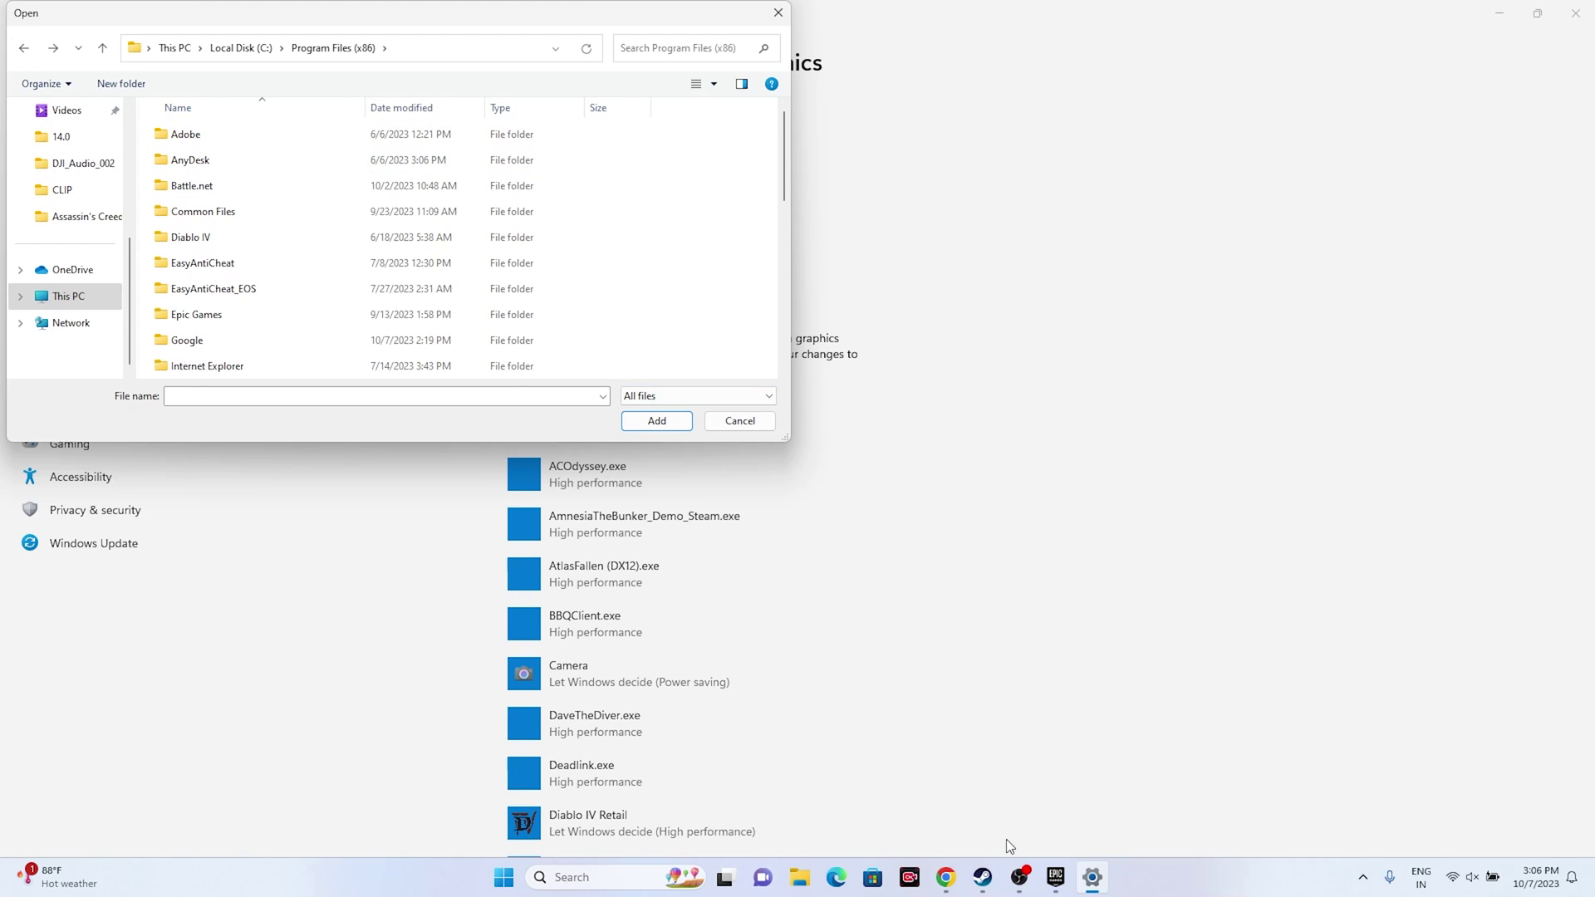
{"action": "left_click", "coordinate": [723, 419]}
Step: Switch to the Epic Games Launcher, look up the Assassin's Creed Mirage installation folder from its management options, and minimize the launcher
{"action": "left_click", "coordinate": [1055, 877]}
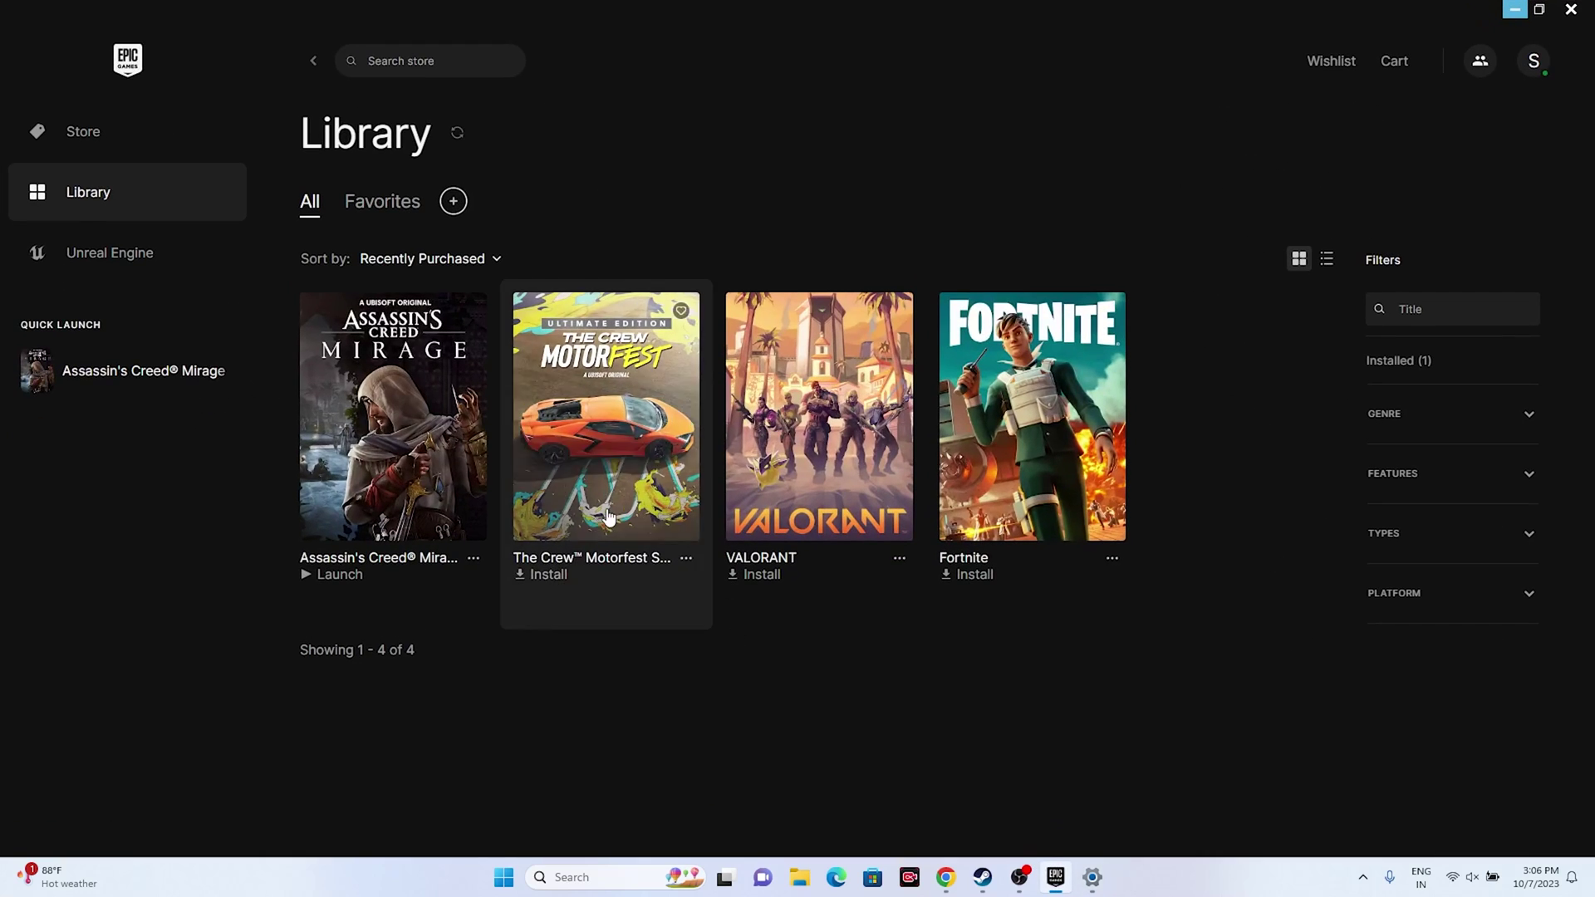
{"action": "left_click", "coordinate": [474, 559]}
{"action": "left_click", "coordinate": [332, 442]}
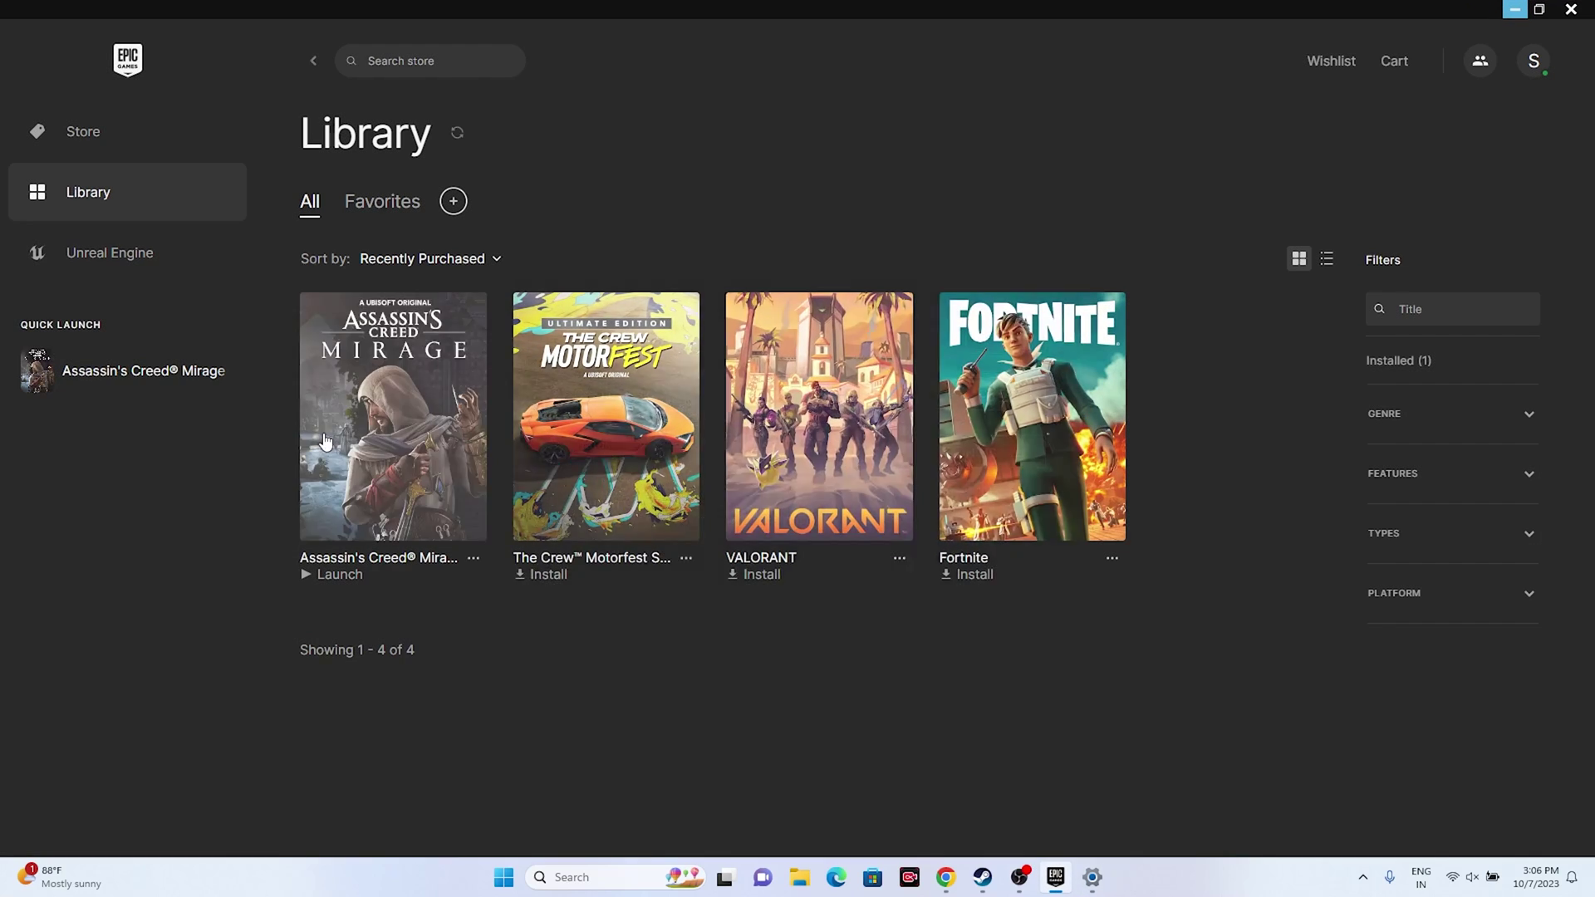
{"action": "left_click", "coordinate": [914, 443]}
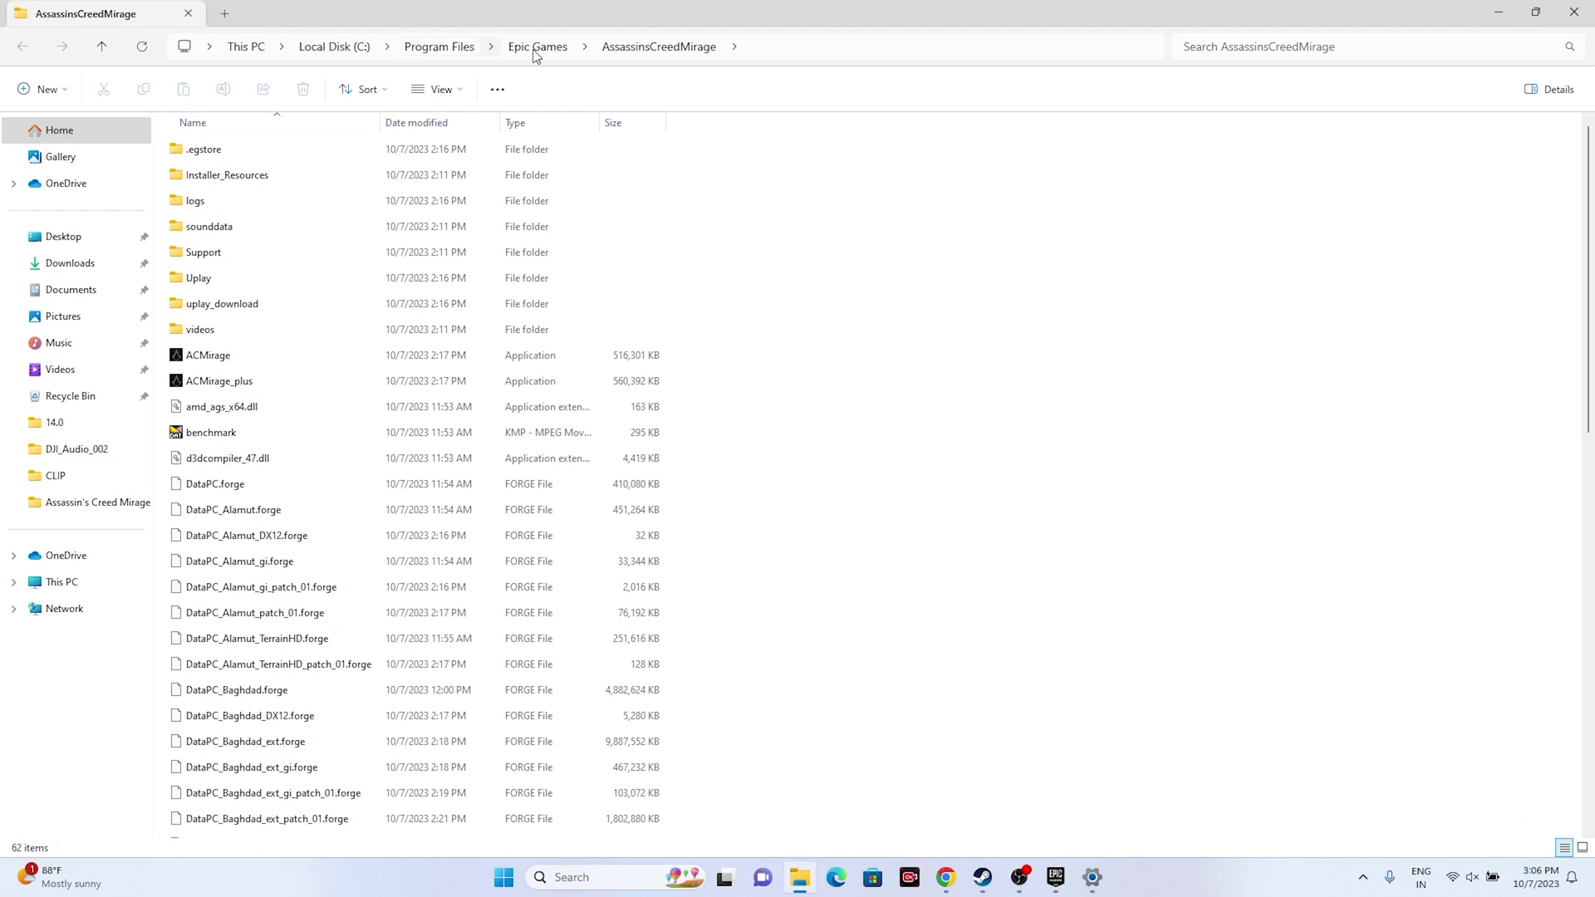
{"action": "left_click", "coordinate": [1573, 12]}
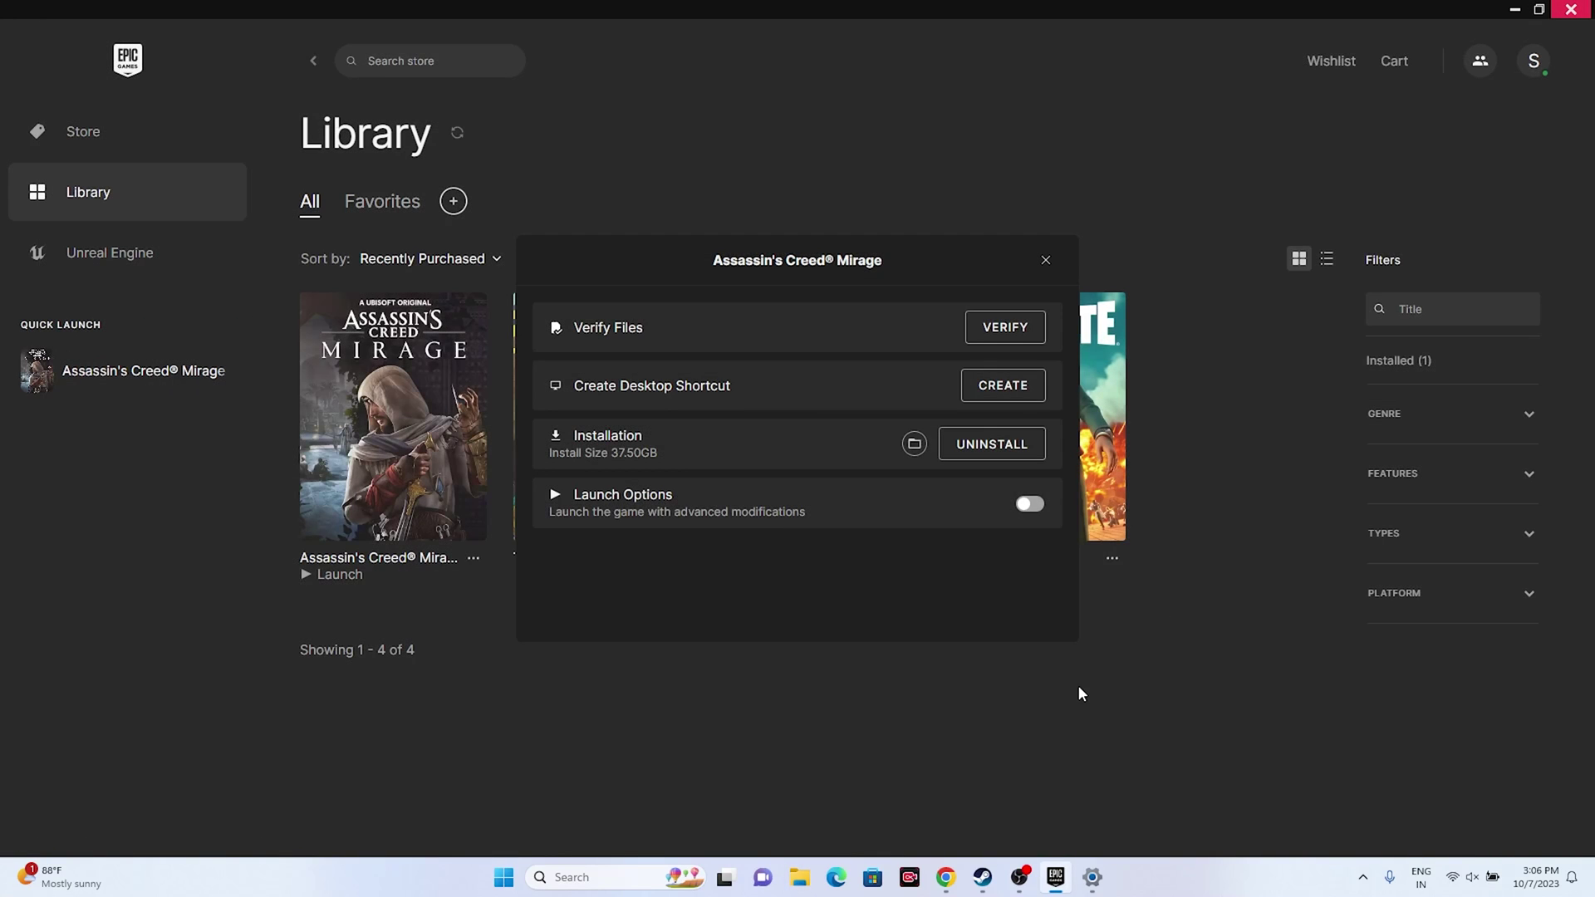
{"action": "left_click", "coordinate": [1045, 261]}
{"action": "left_click", "coordinate": [1514, 10]}
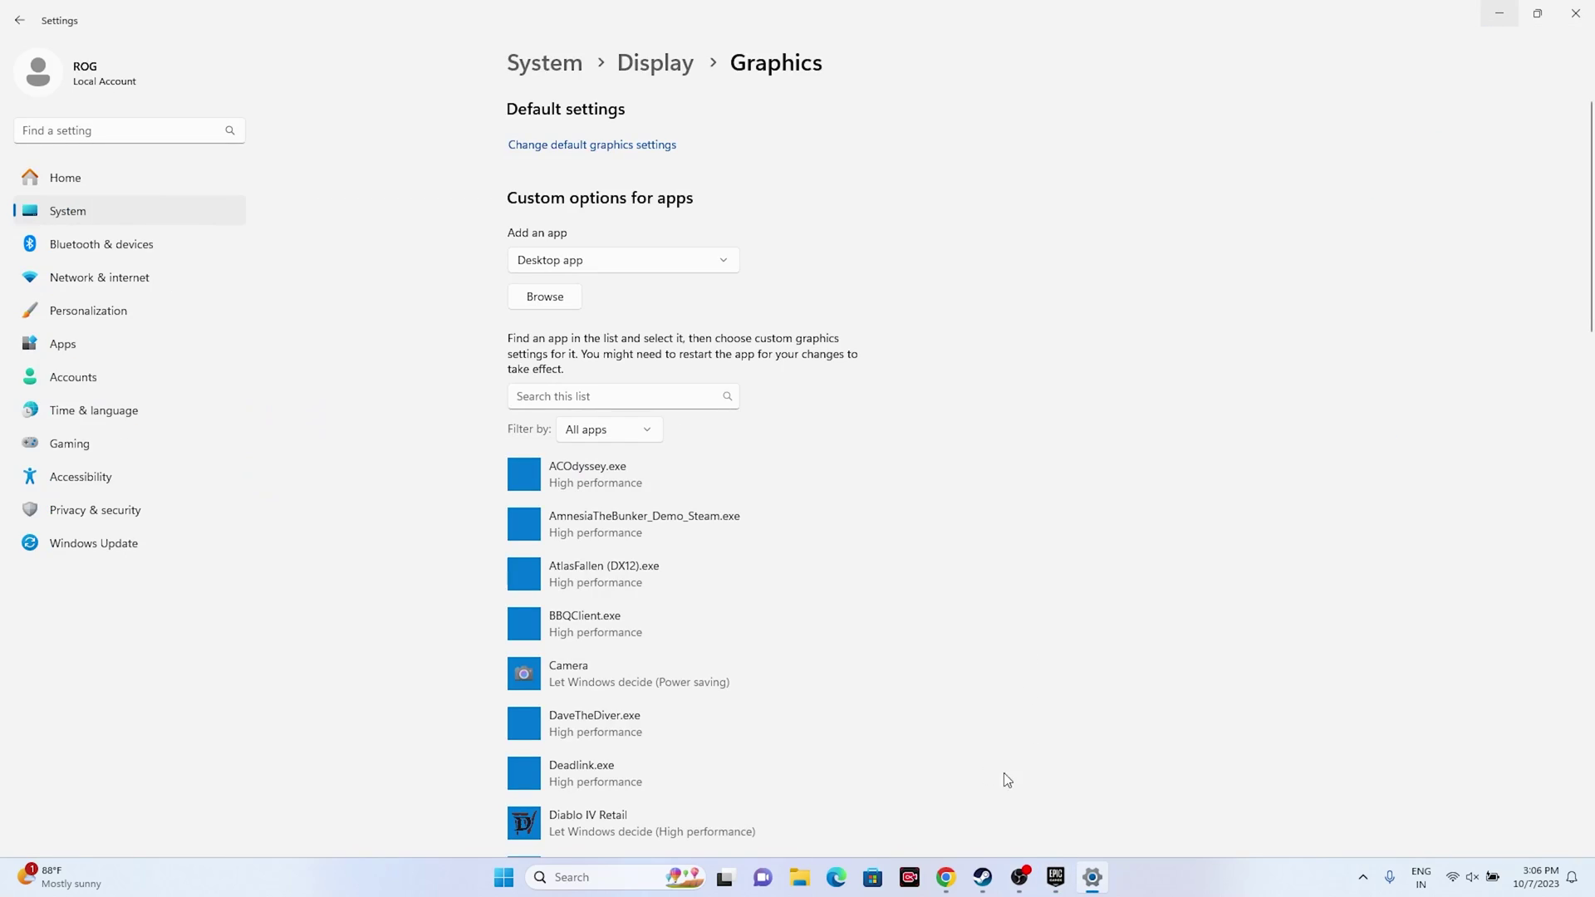
Step: Browse Local Disk (C:) for a desktop app to add to the custom graphics options
{"action": "left_click", "coordinate": [544, 296]}
{"action": "scroll", "coordinate": [54, 248], "scroll_direction": "down", "scroll_amount": 3}
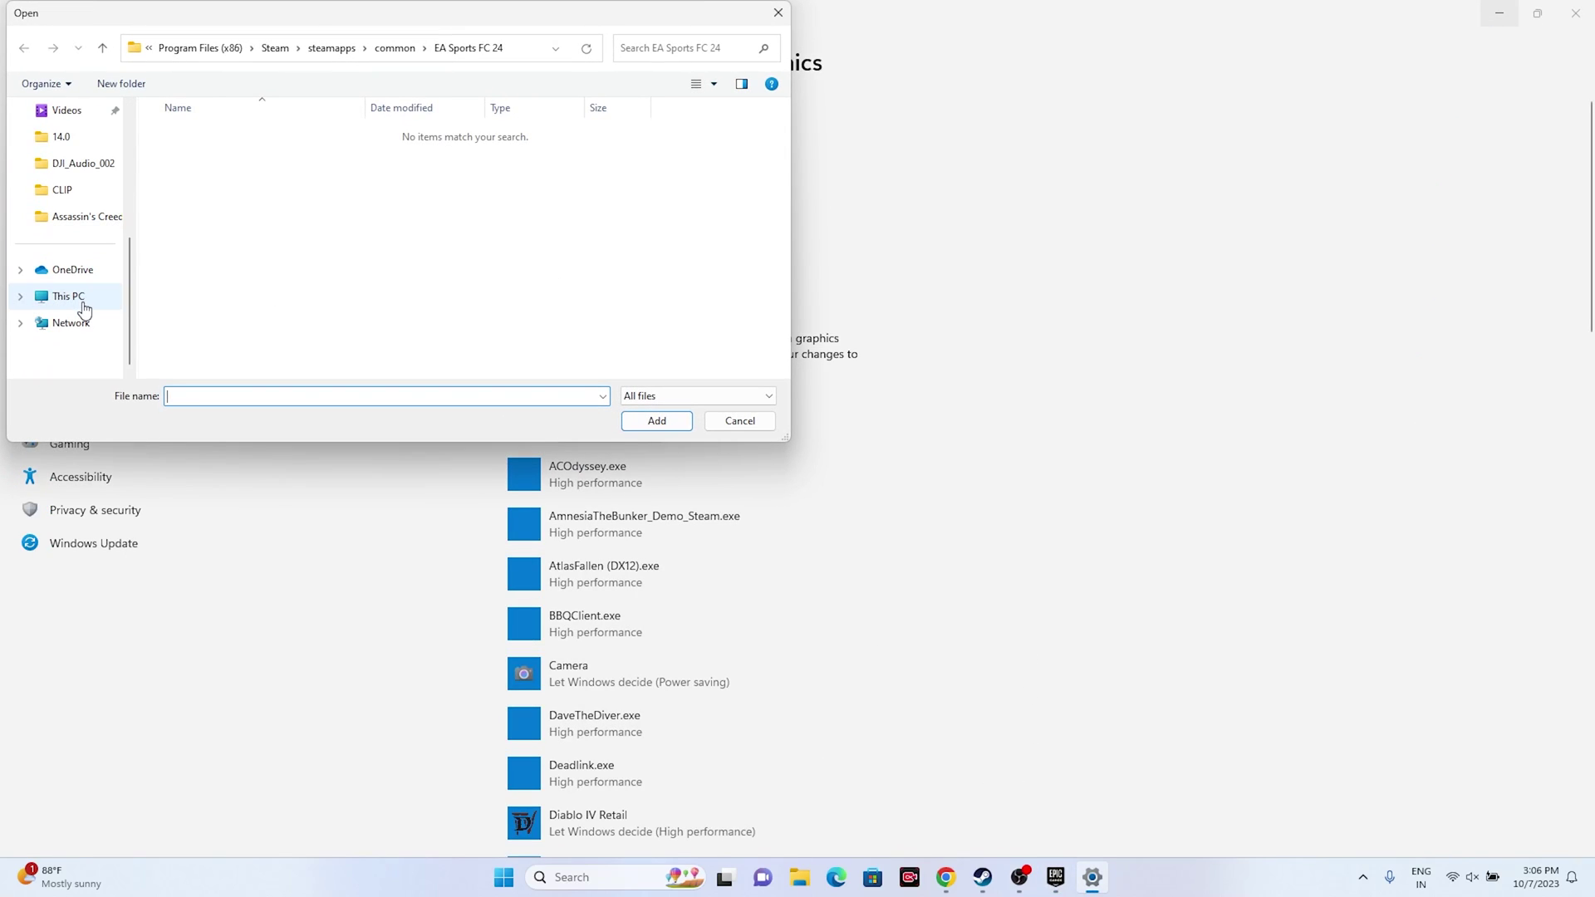
{"action": "left_click", "coordinate": [83, 297]}
{"action": "double_click", "coordinate": [237, 147]}
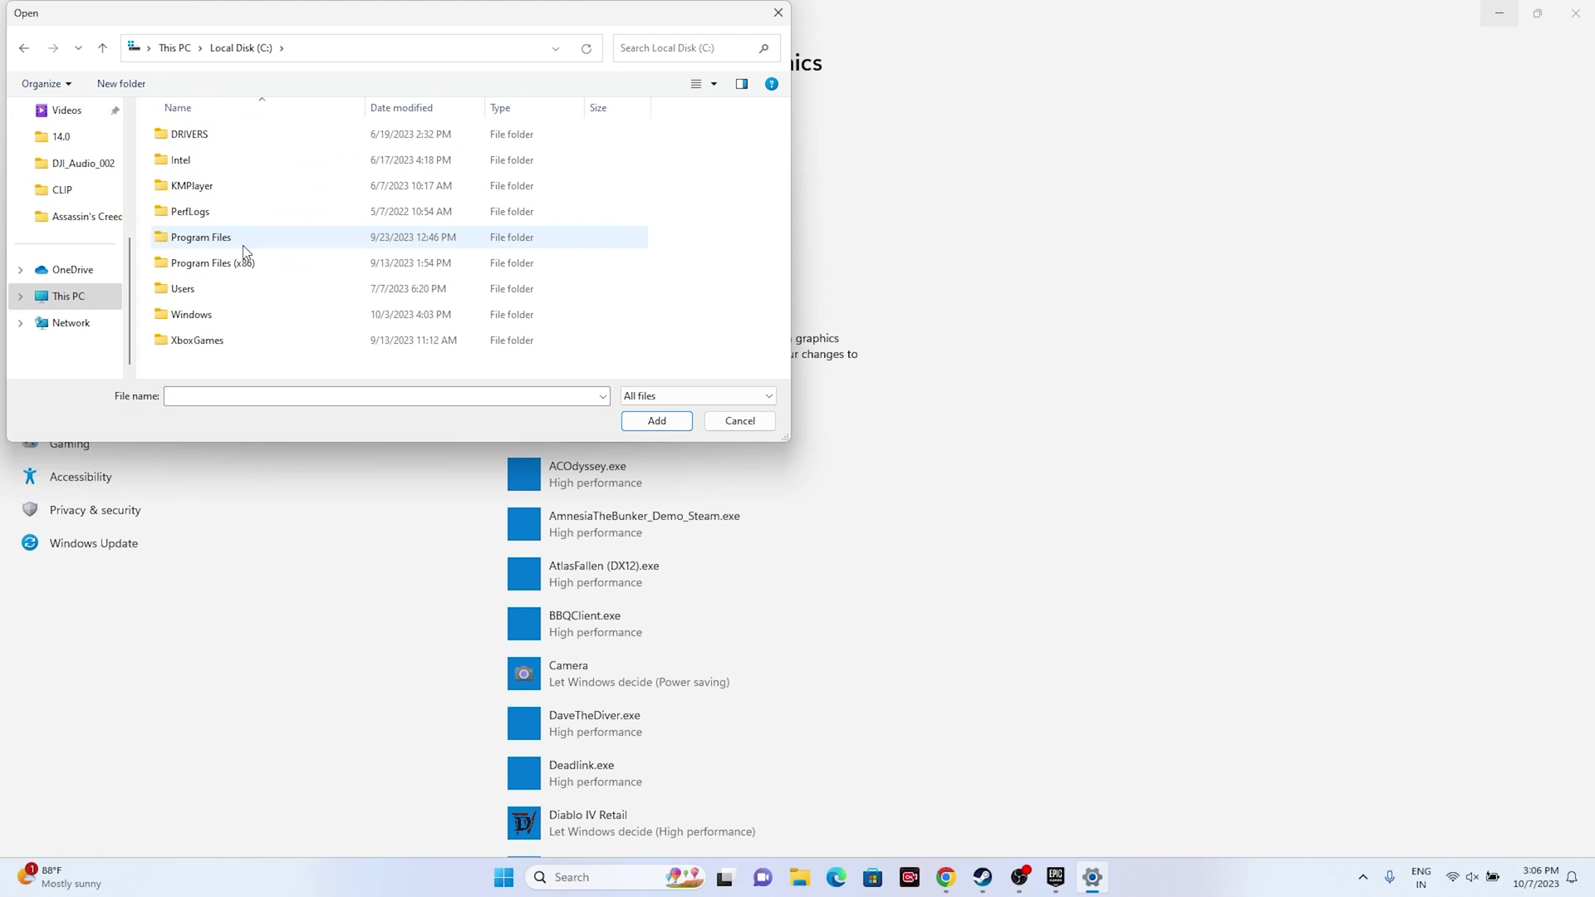
{"action": "double_click", "coordinate": [245, 264]}
{"action": "scroll", "coordinate": [242, 246], "scroll_direction": "down", "scroll_amount": 1}
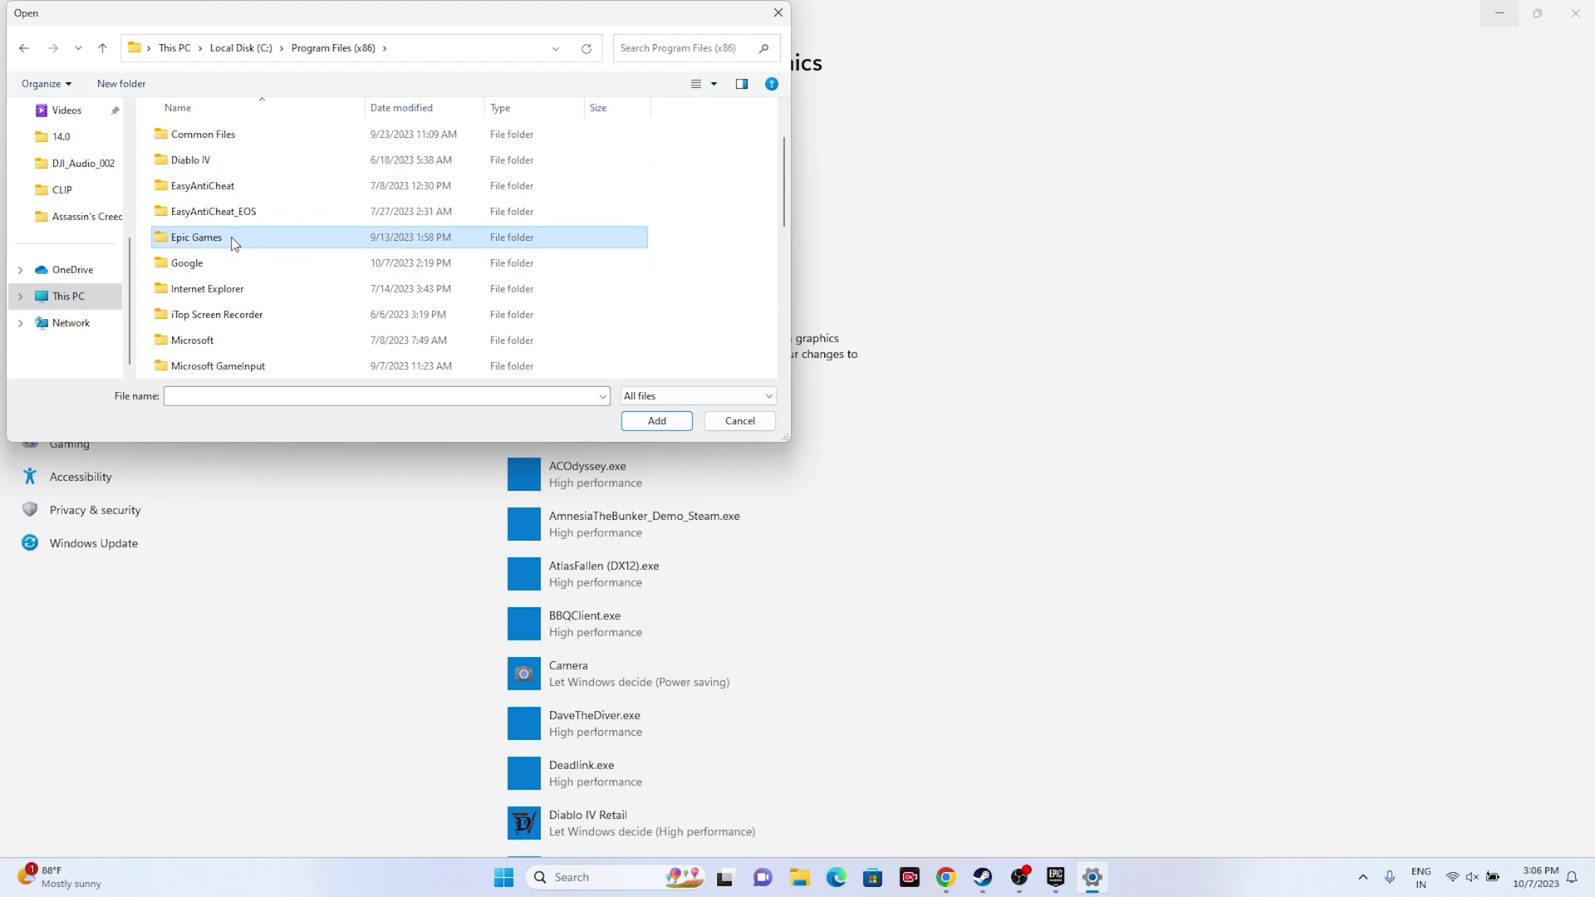
{"action": "double_click", "coordinate": [237, 236]}
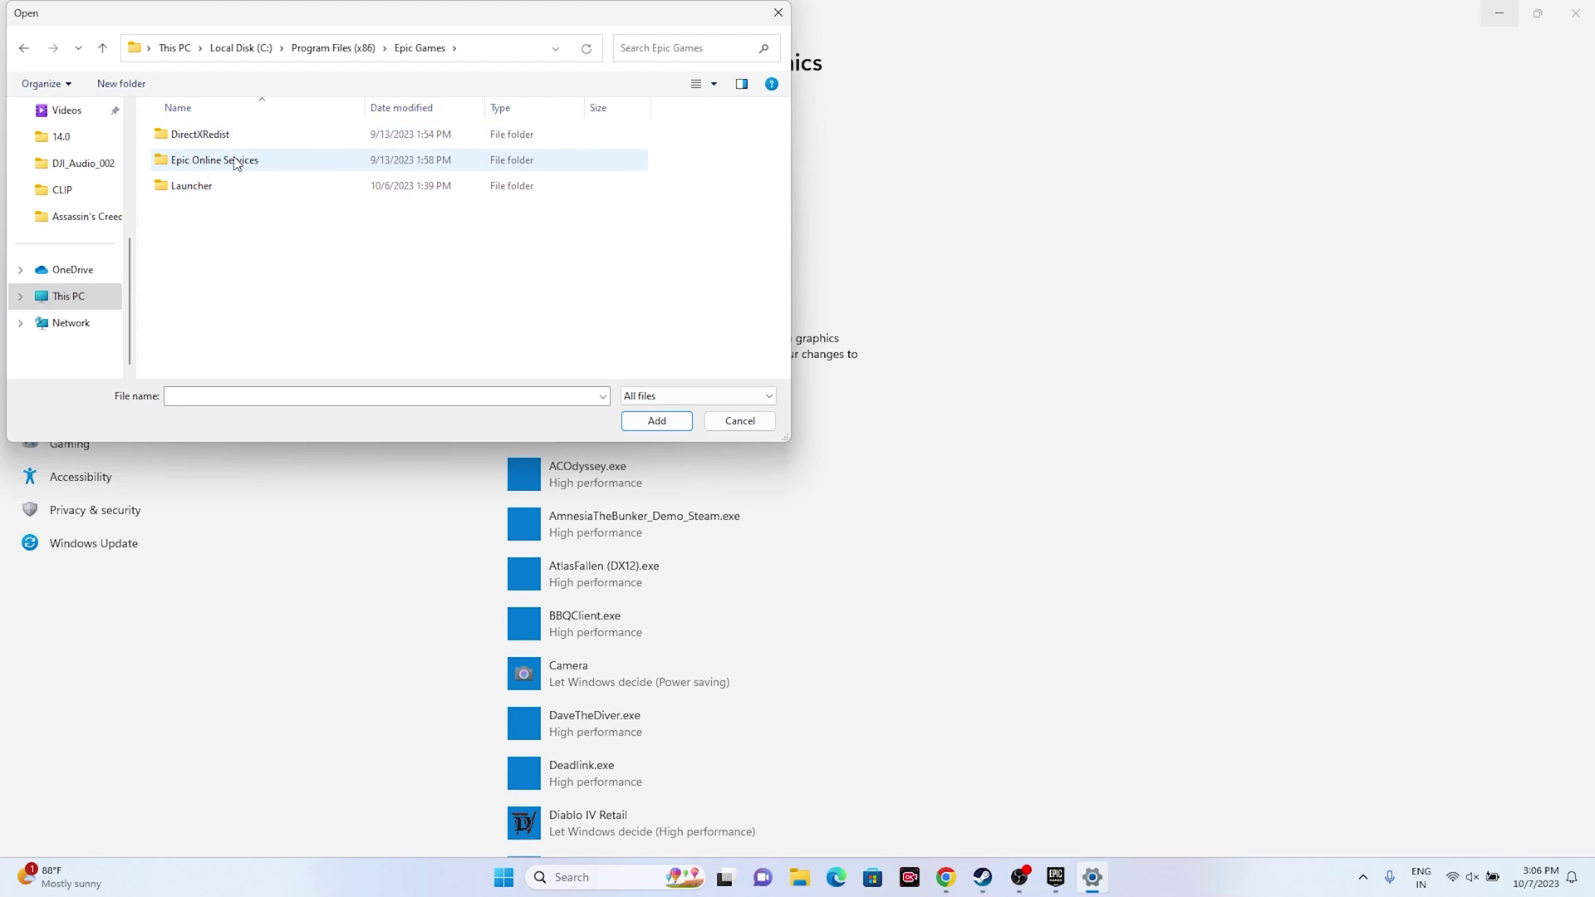
{"action": "left_click", "coordinate": [24, 47]}
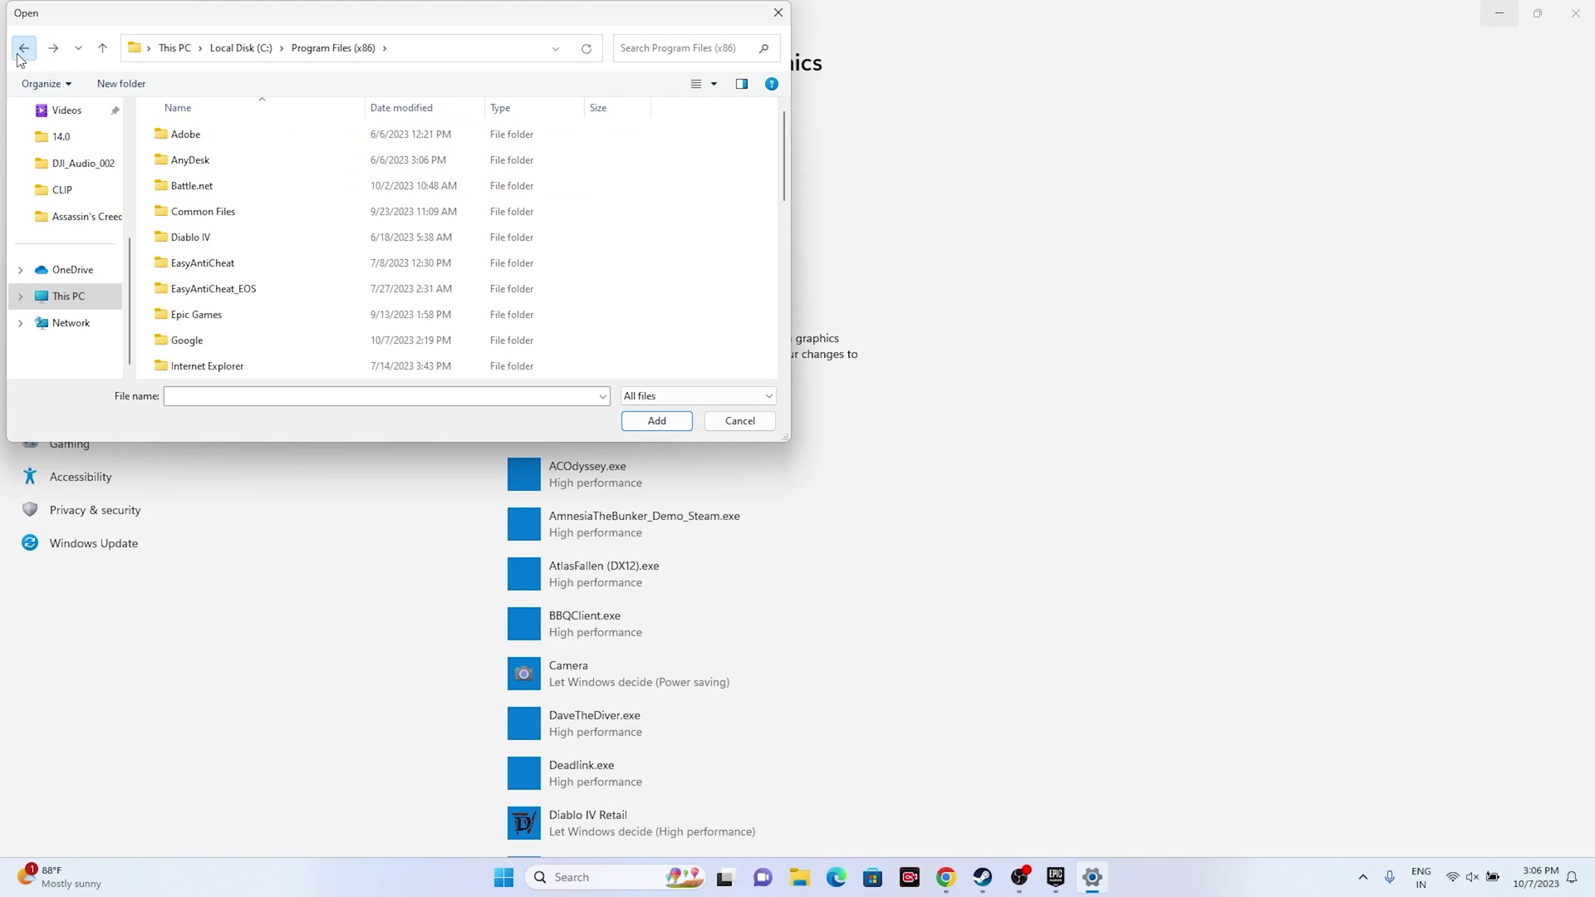
{"action": "left_click", "coordinate": [24, 47]}
Step: Add the ACMirage application from Program Files\Epic Games\AssassinsCreedMirage to the custom graphics options
{"action": "double_click", "coordinate": [203, 238]}
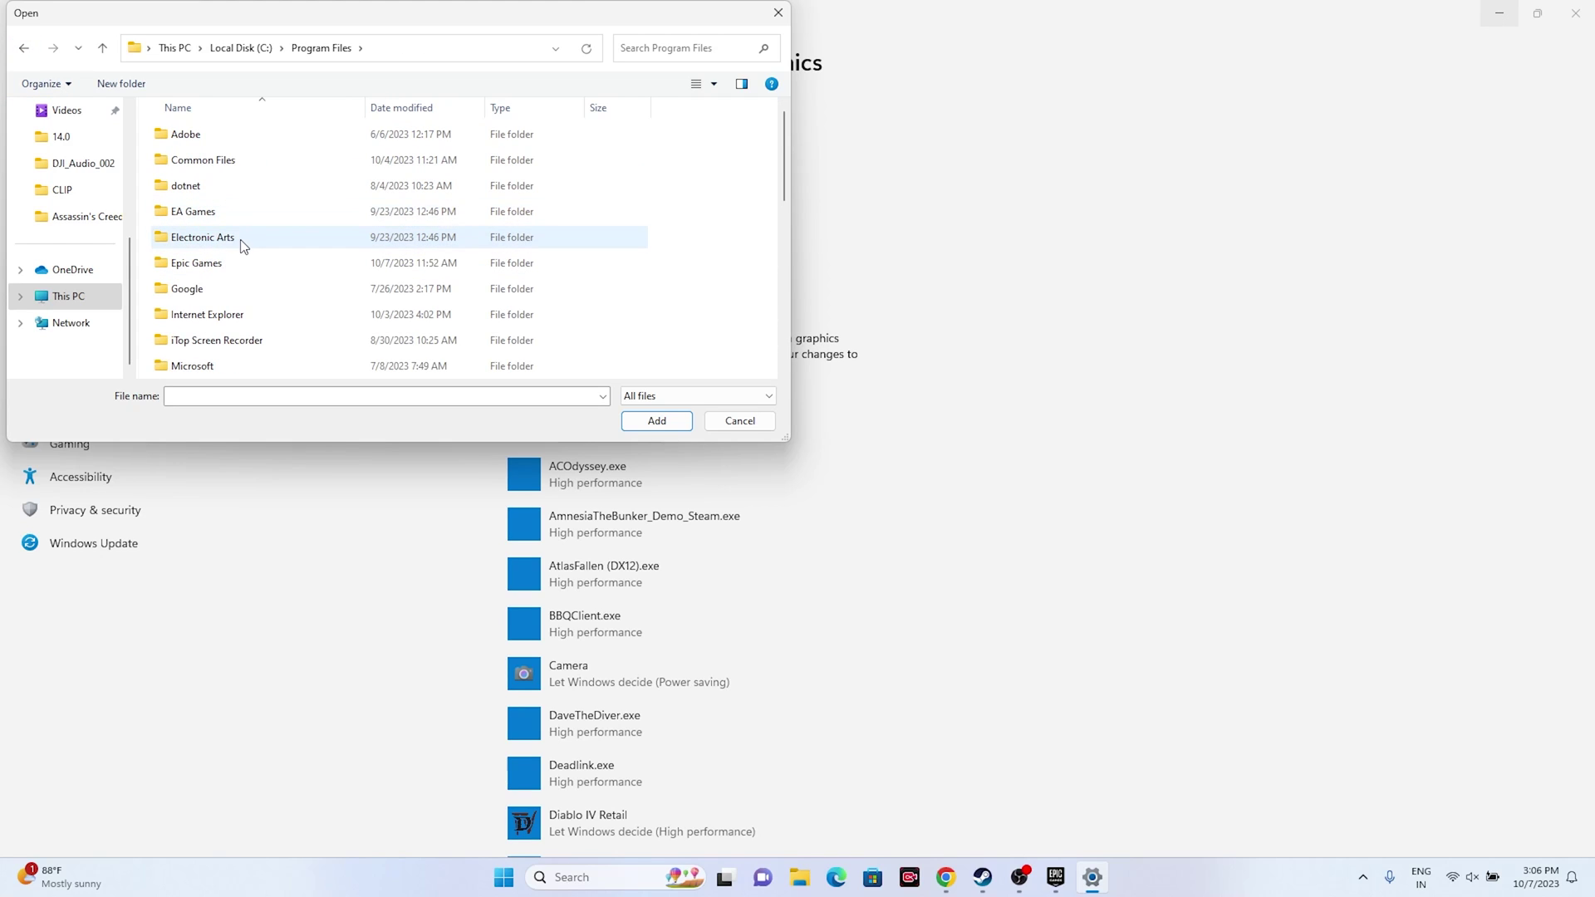
{"action": "left_click", "coordinate": [216, 210]}
{"action": "double_click", "coordinate": [203, 263]}
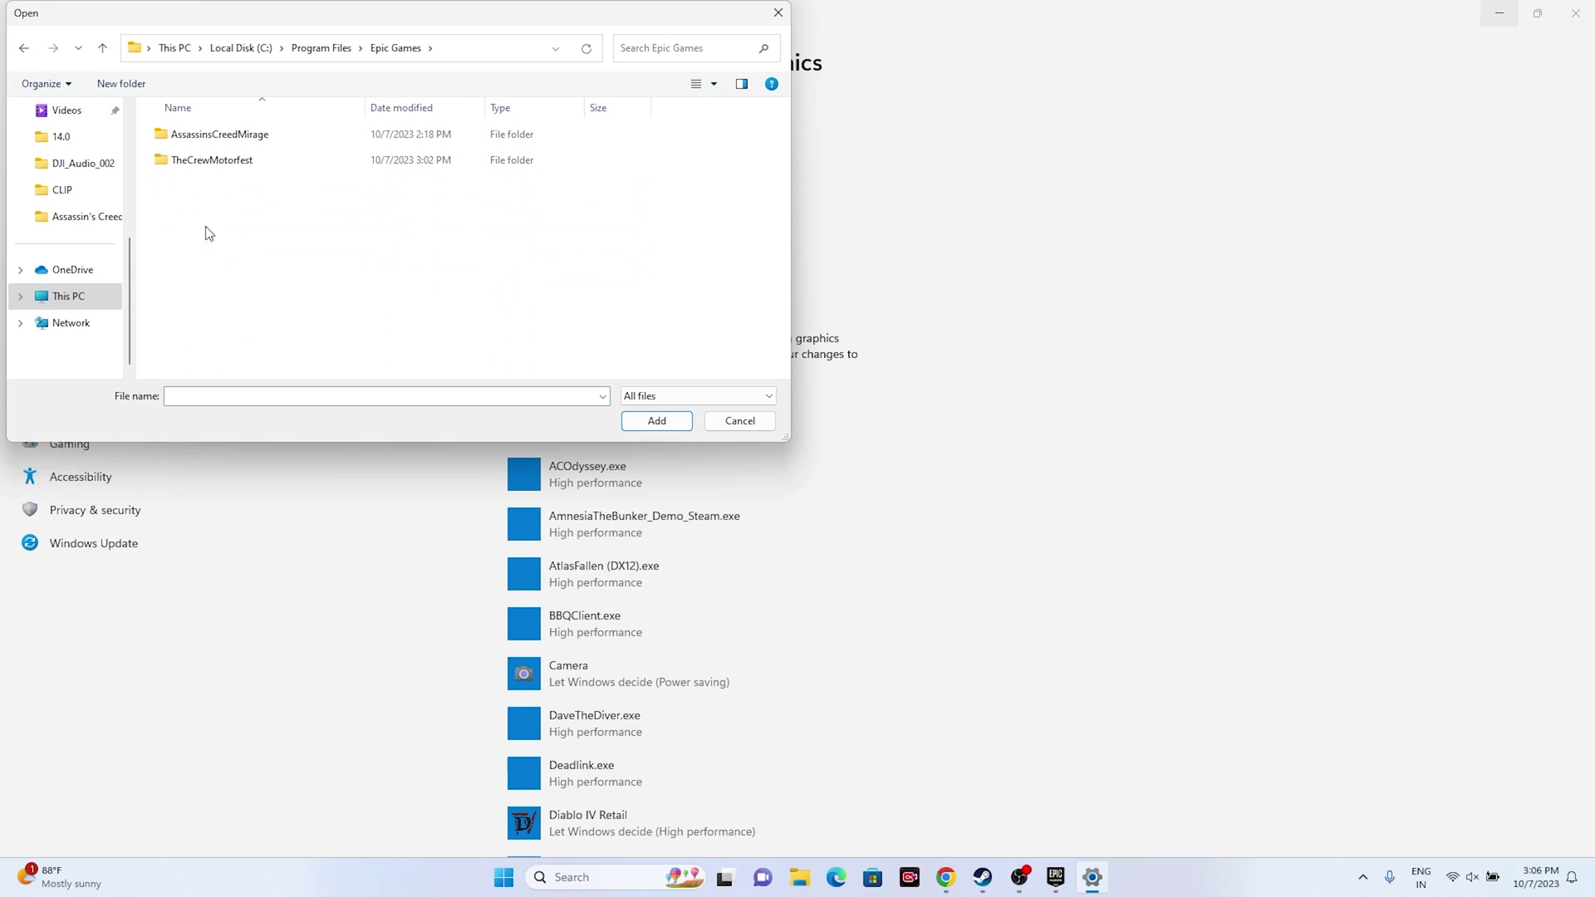
{"action": "double_click", "coordinate": [235, 141]}
{"action": "scroll", "coordinate": [260, 221], "scroll_direction": "down", "scroll_amount": 1}
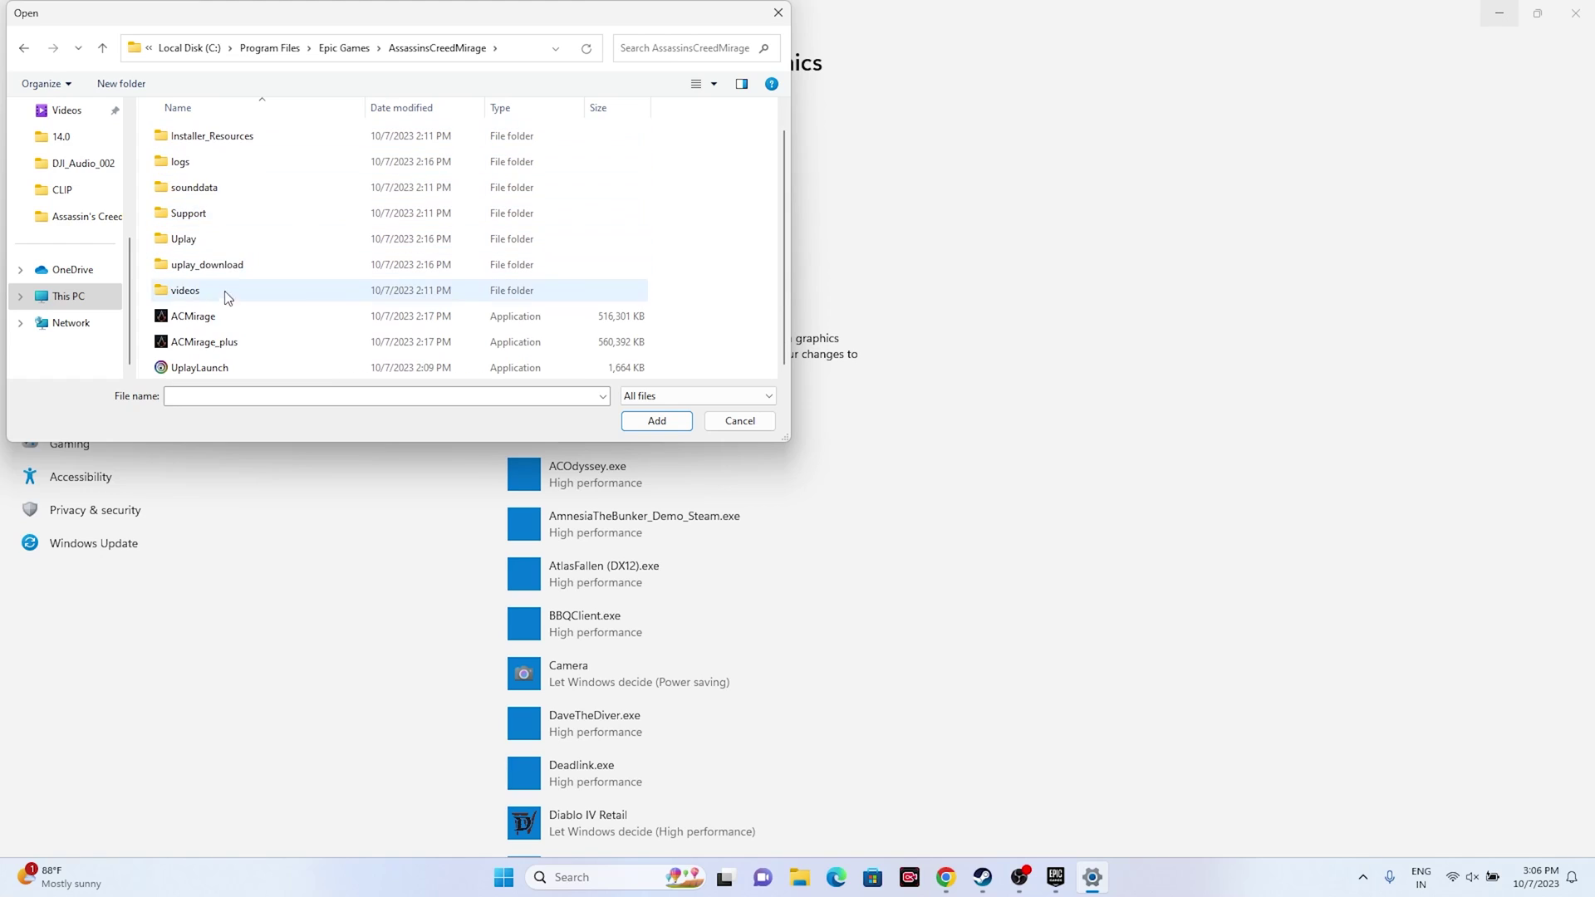
{"action": "left_click", "coordinate": [222, 318]}
{"action": "left_click", "coordinate": [656, 421]}
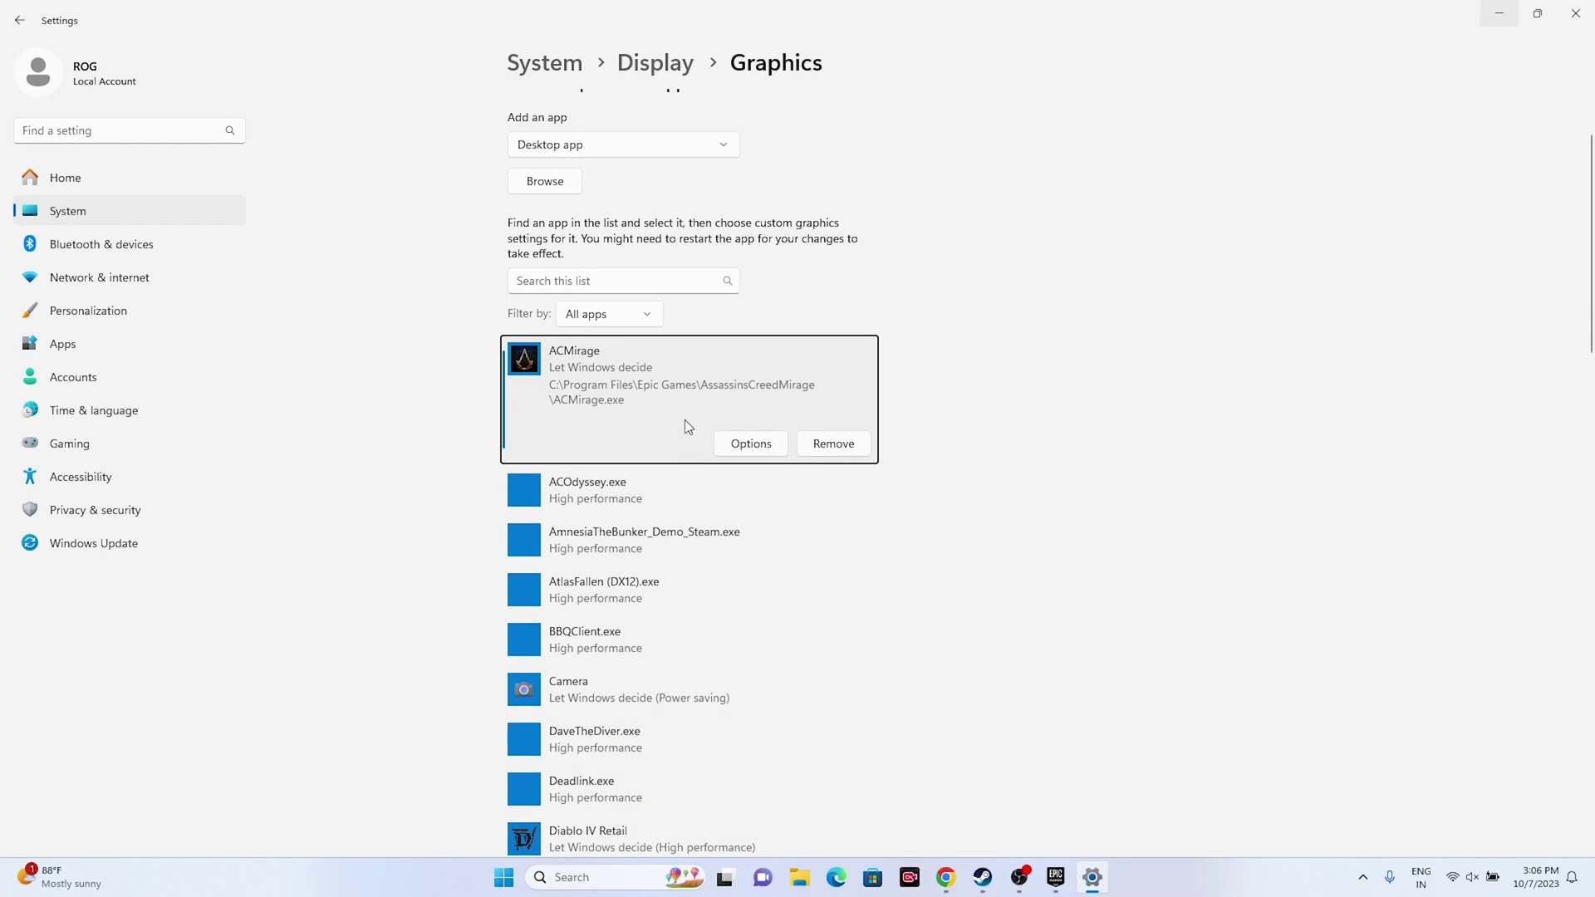
Step: Set the ACMirage graphics preference to High performance, save it, and close Settings
{"action": "left_click", "coordinate": [742, 446]}
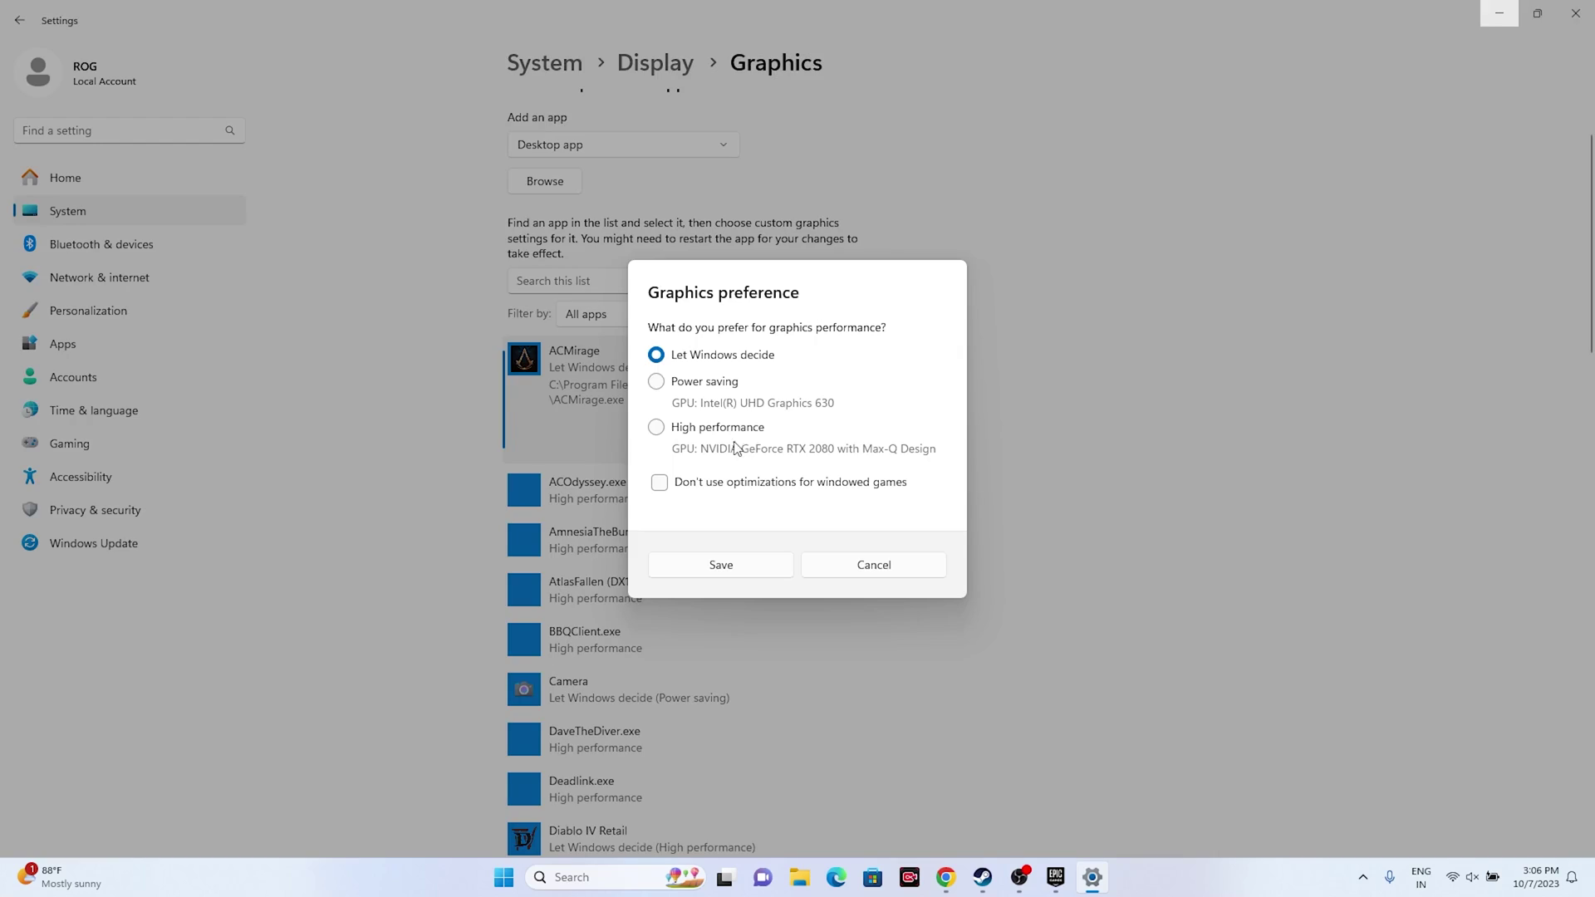
{"action": "left_click", "coordinate": [664, 429]}
{"action": "left_click", "coordinate": [720, 565]}
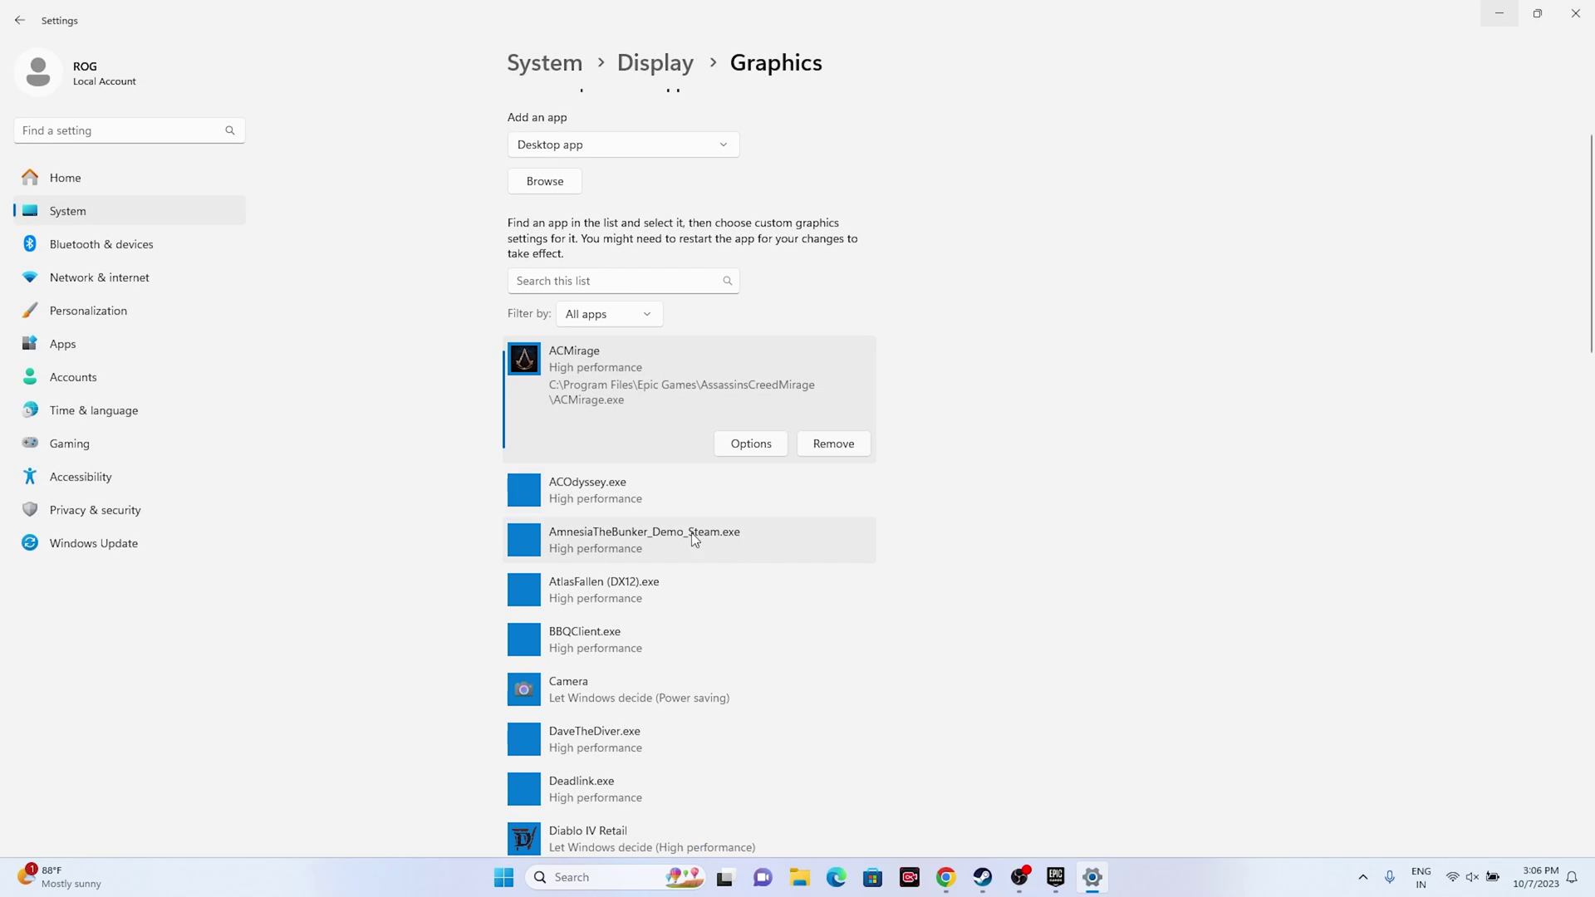
{"action": "left_click", "coordinate": [1576, 14]}
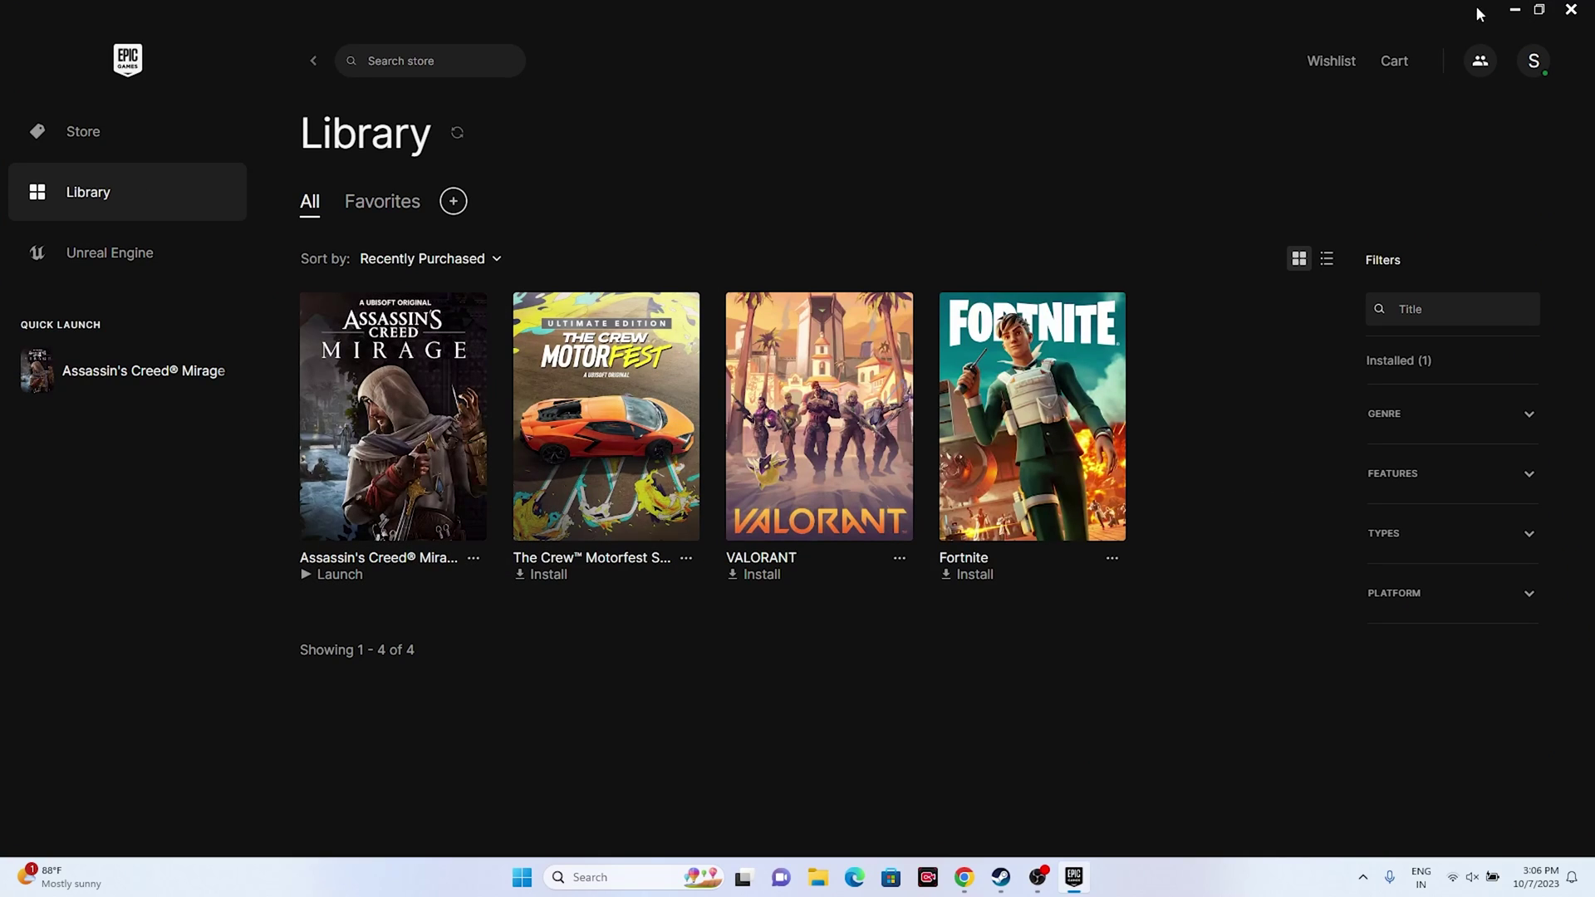
Step: Minimize the Epic Games Launcher and open the Documents folder in File Explorer
{"action": "left_click", "coordinate": [1515, 9]}
{"action": "left_click", "coordinate": [816, 879]}
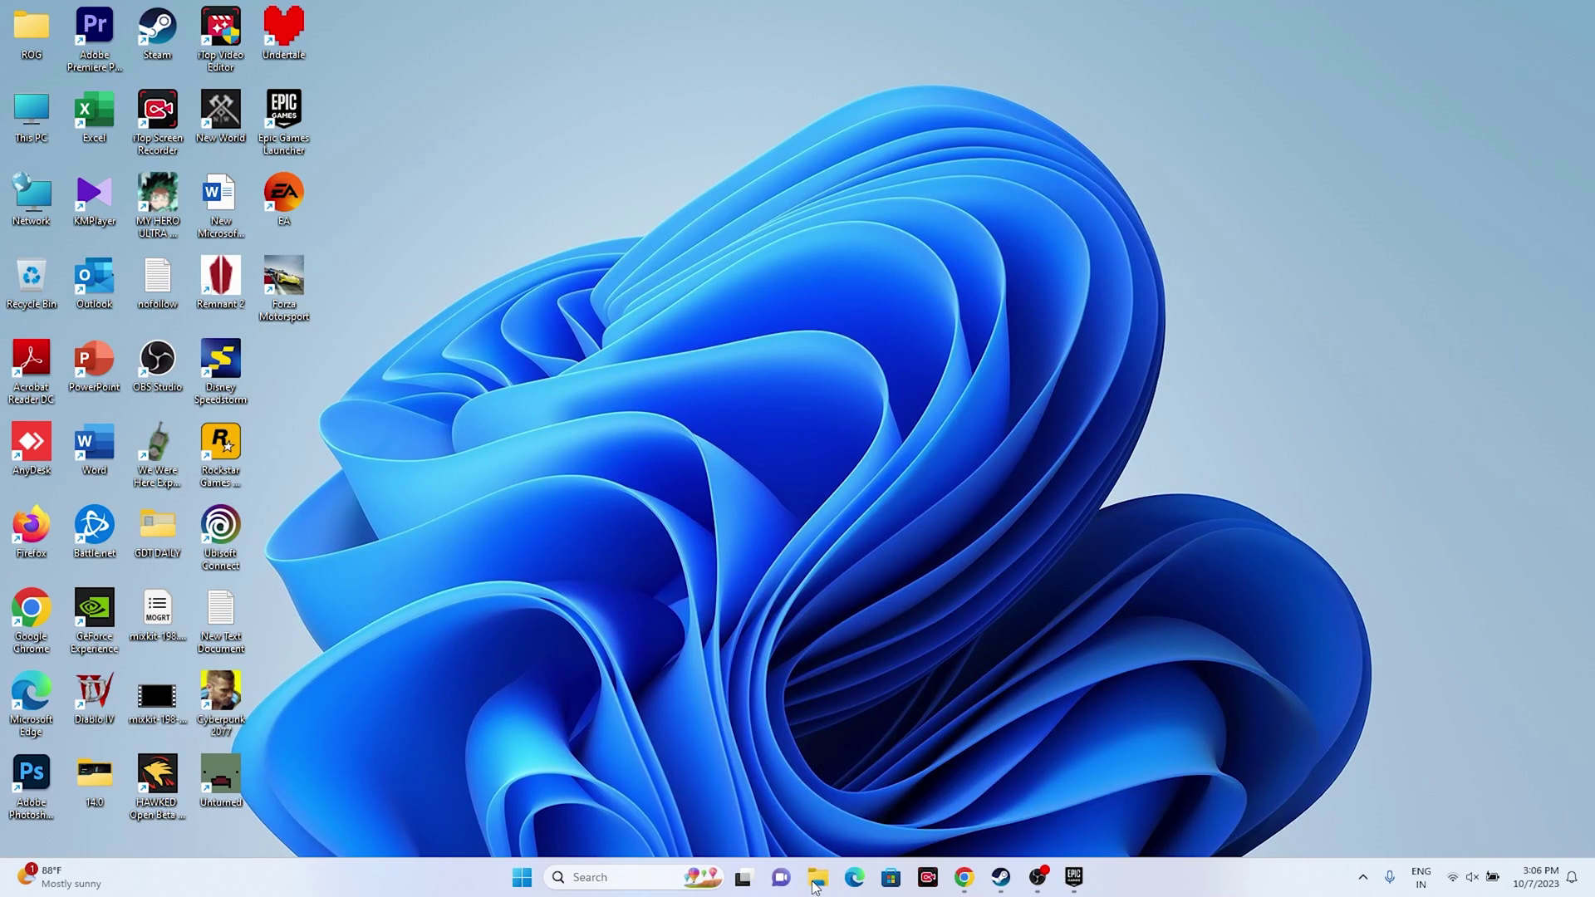
{"action": "left_click", "coordinate": [91, 586]}
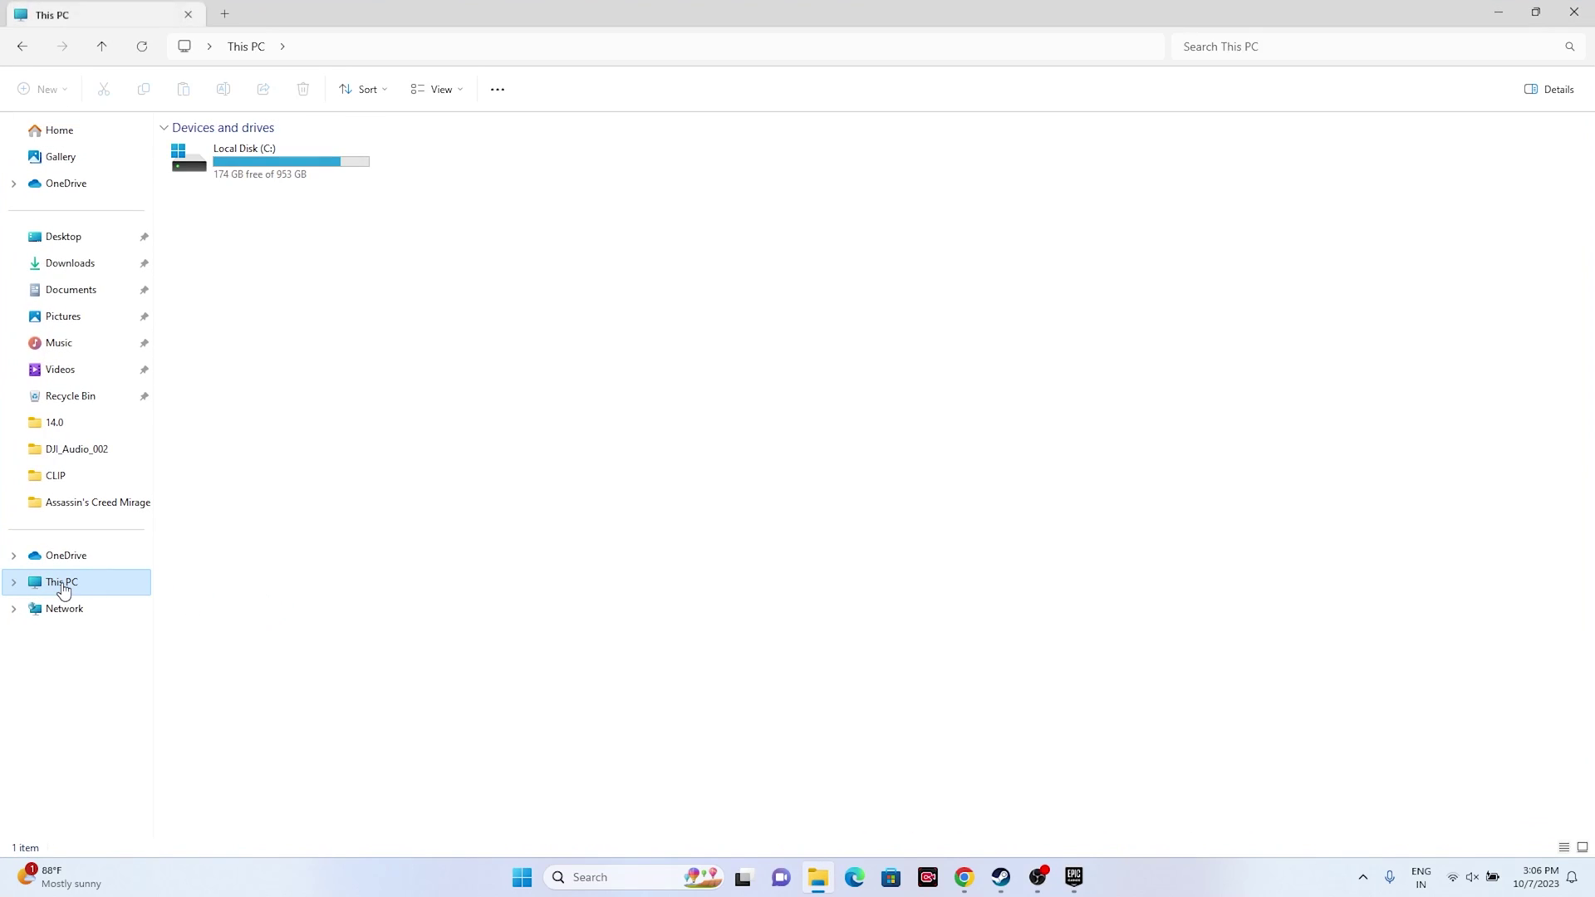
{"action": "left_click", "coordinate": [92, 288]}
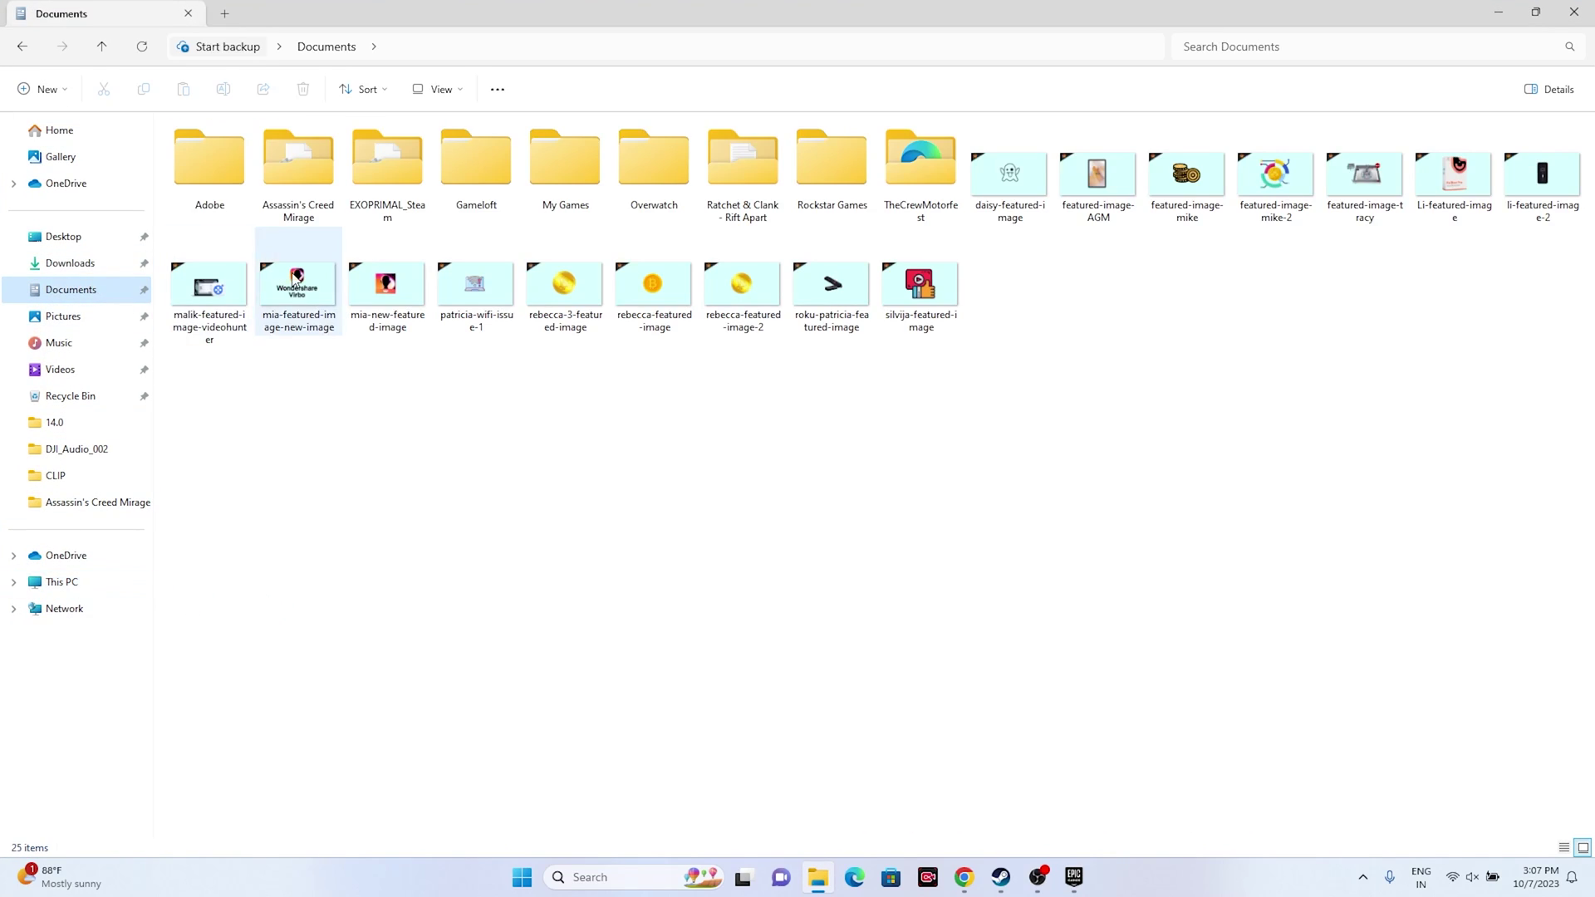
Step: Start renaming the Assassin's Creed Mirage folder in Documents, leave without entering a new name, and close File Explorer
{"action": "left_click", "coordinate": [302, 220]}
{"action": "right_click", "coordinate": [303, 221]}
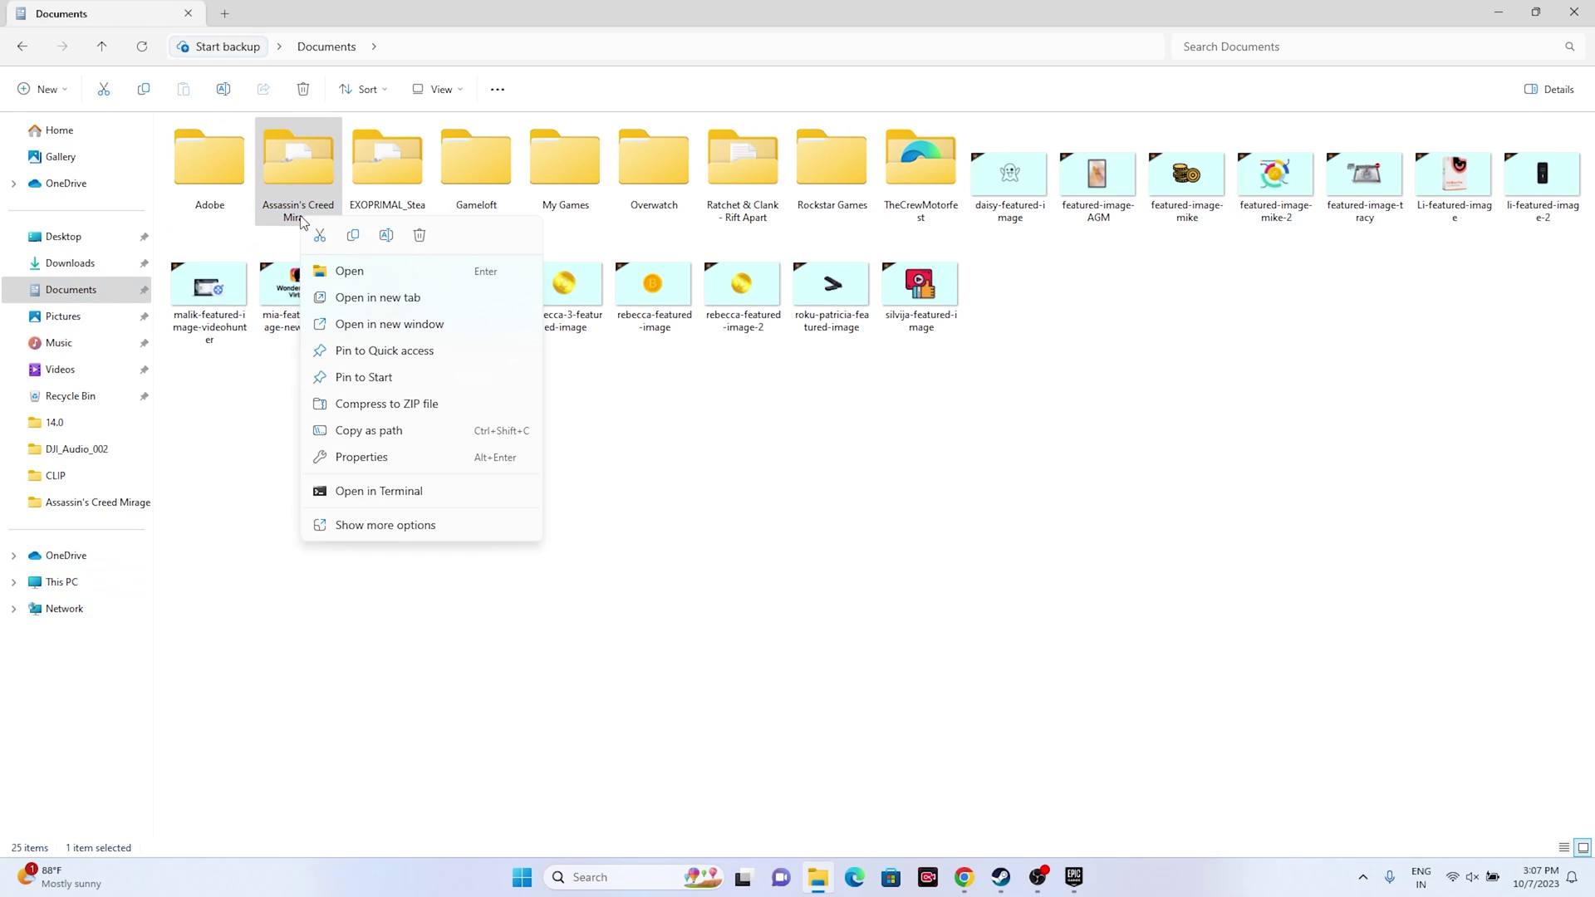
{"action": "left_click", "coordinate": [356, 525]}
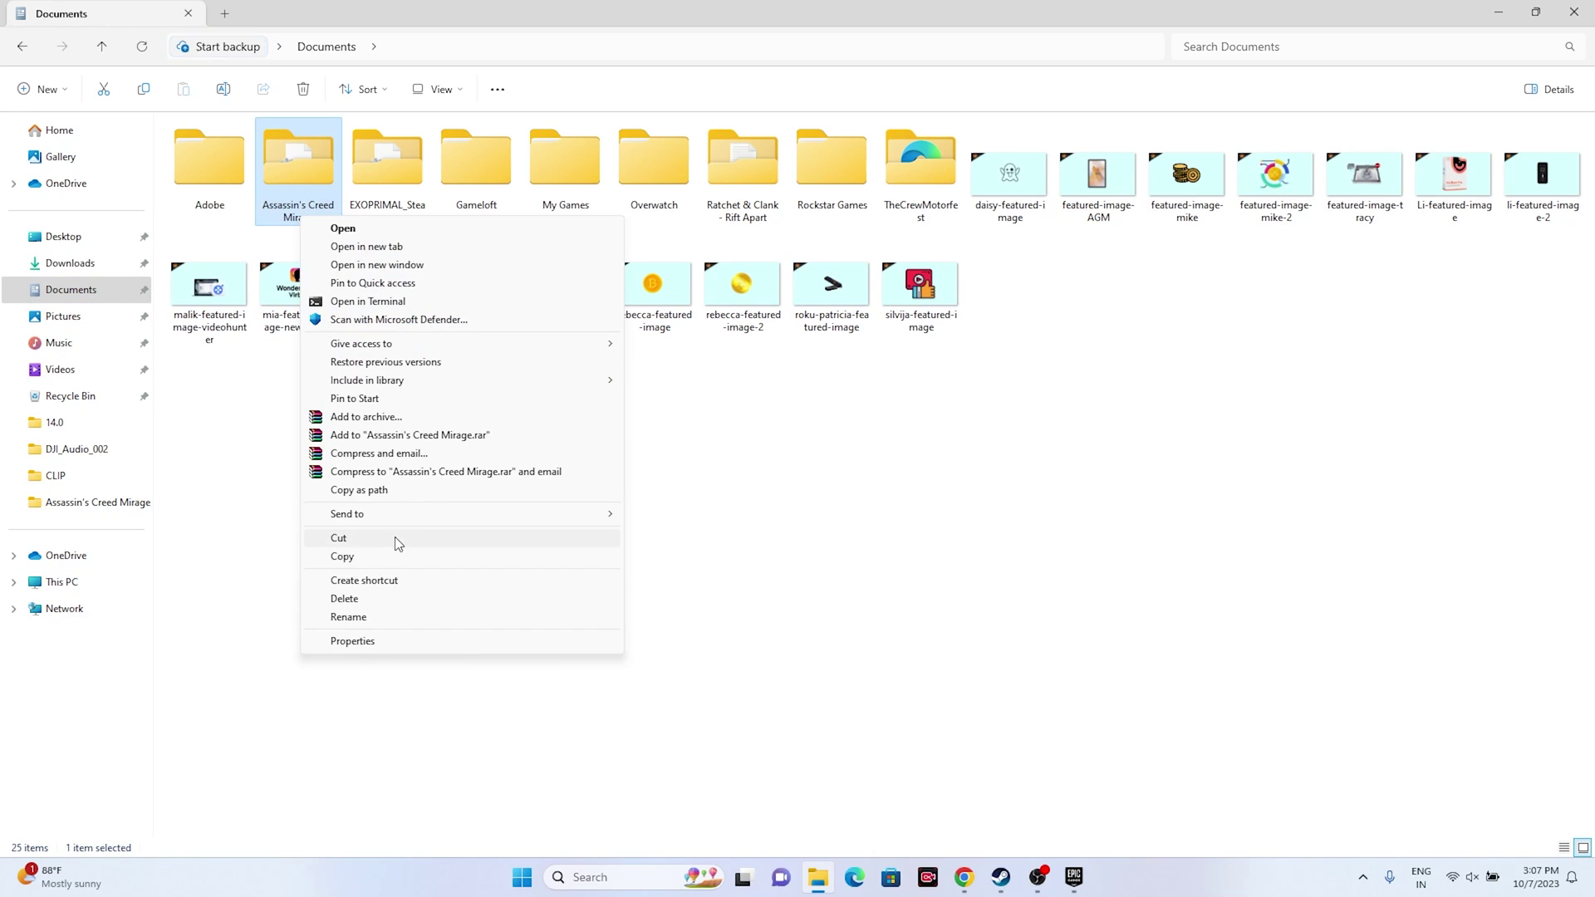
{"action": "left_click", "coordinate": [362, 616]}
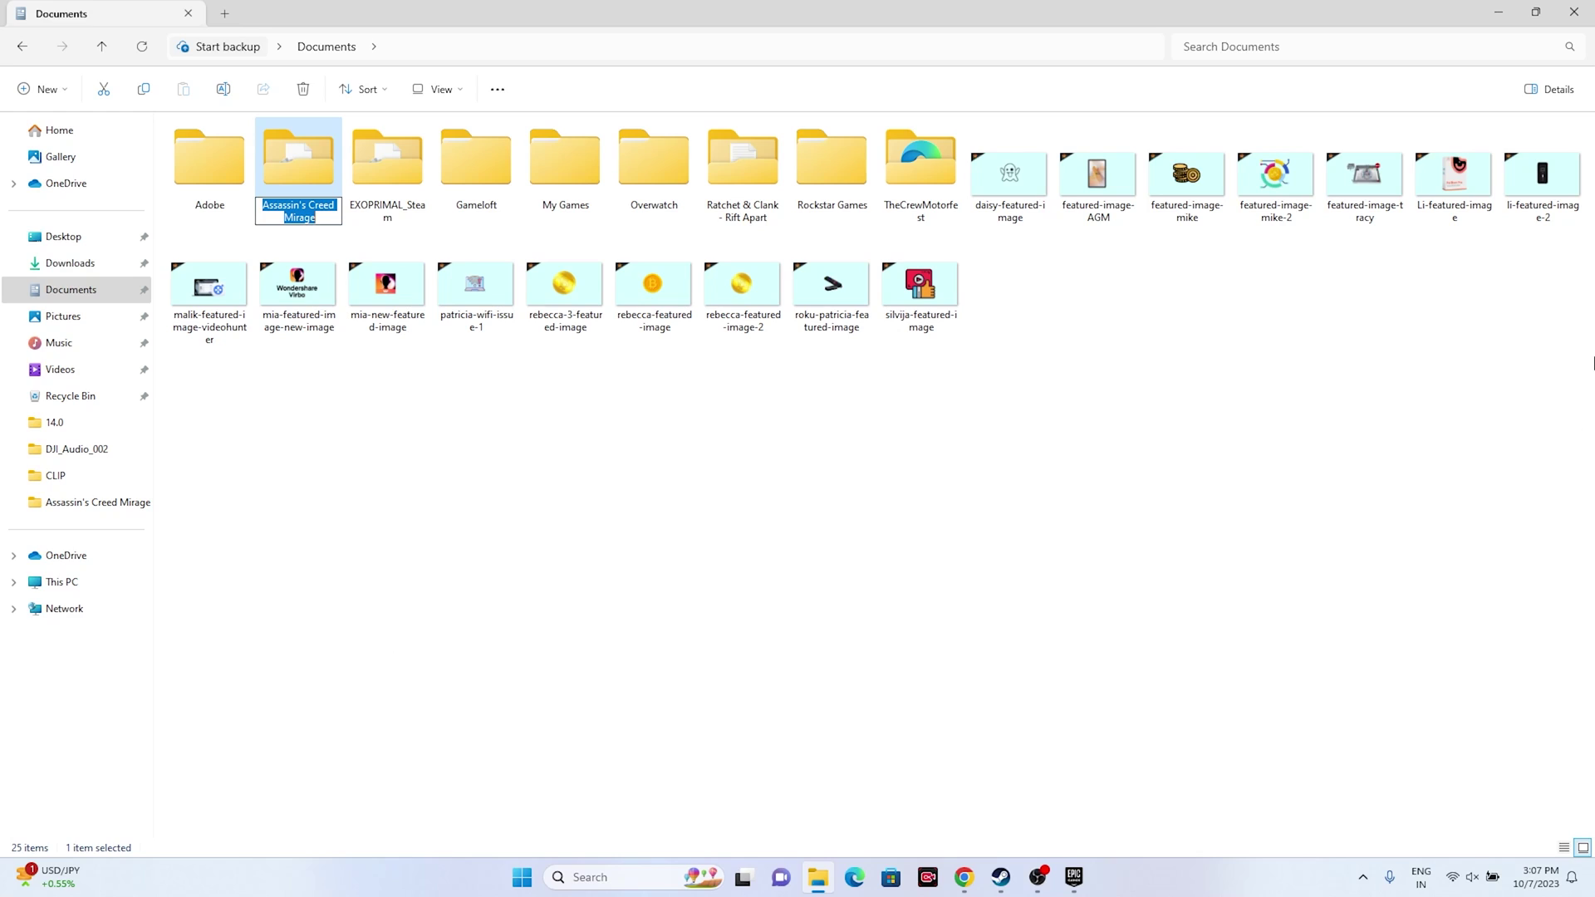
{"action": "left_click", "coordinate": [1252, 407]}
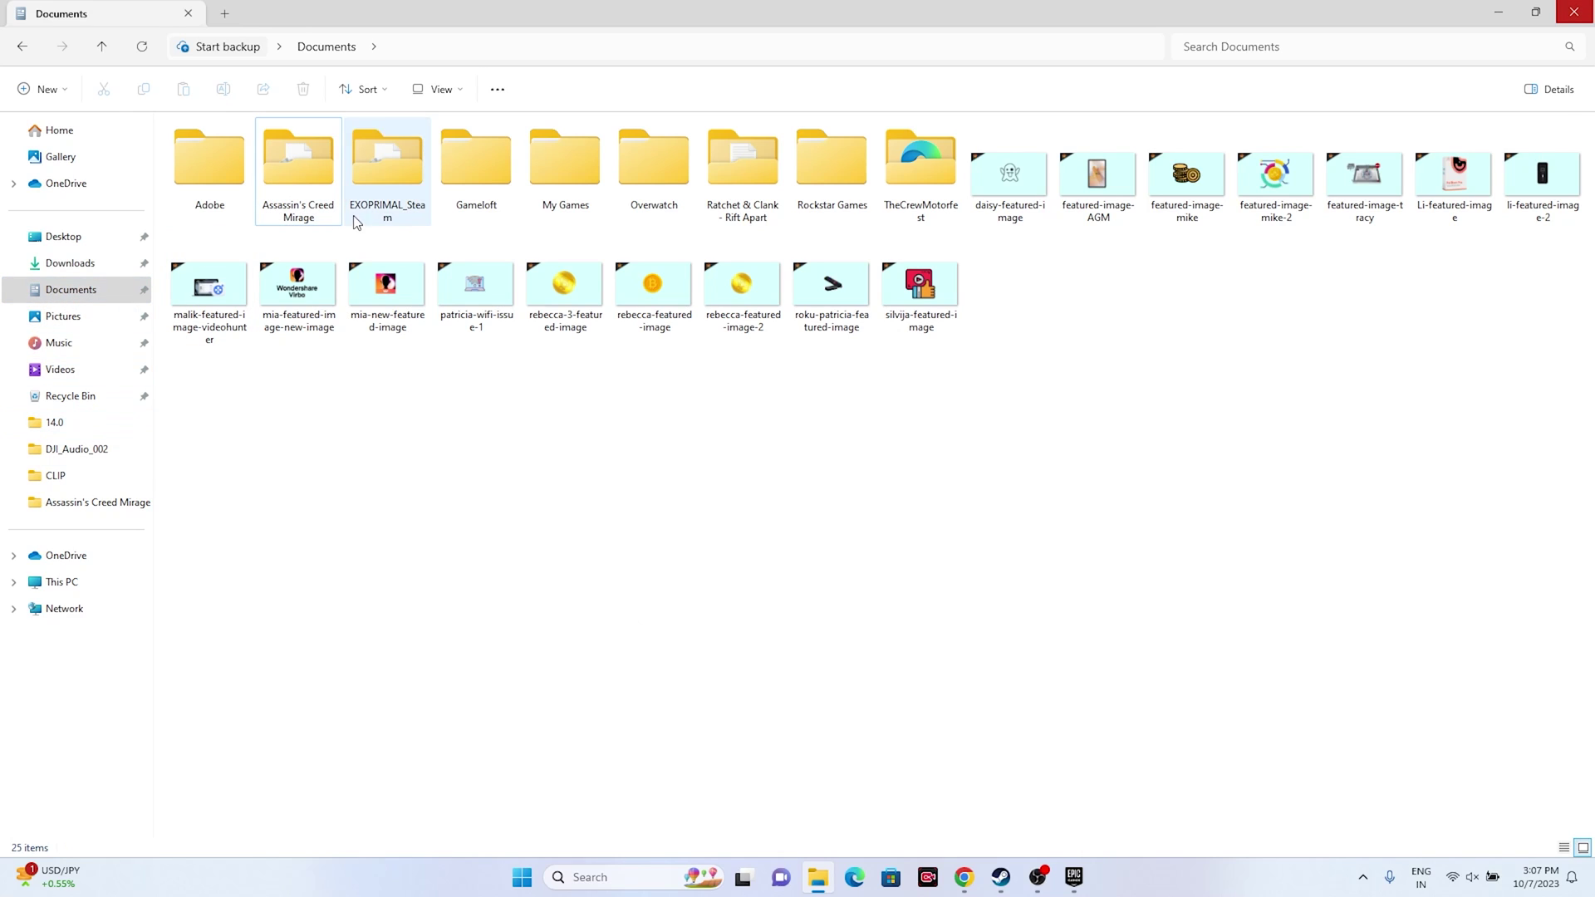
{"action": "left_click", "coordinate": [328, 215]}
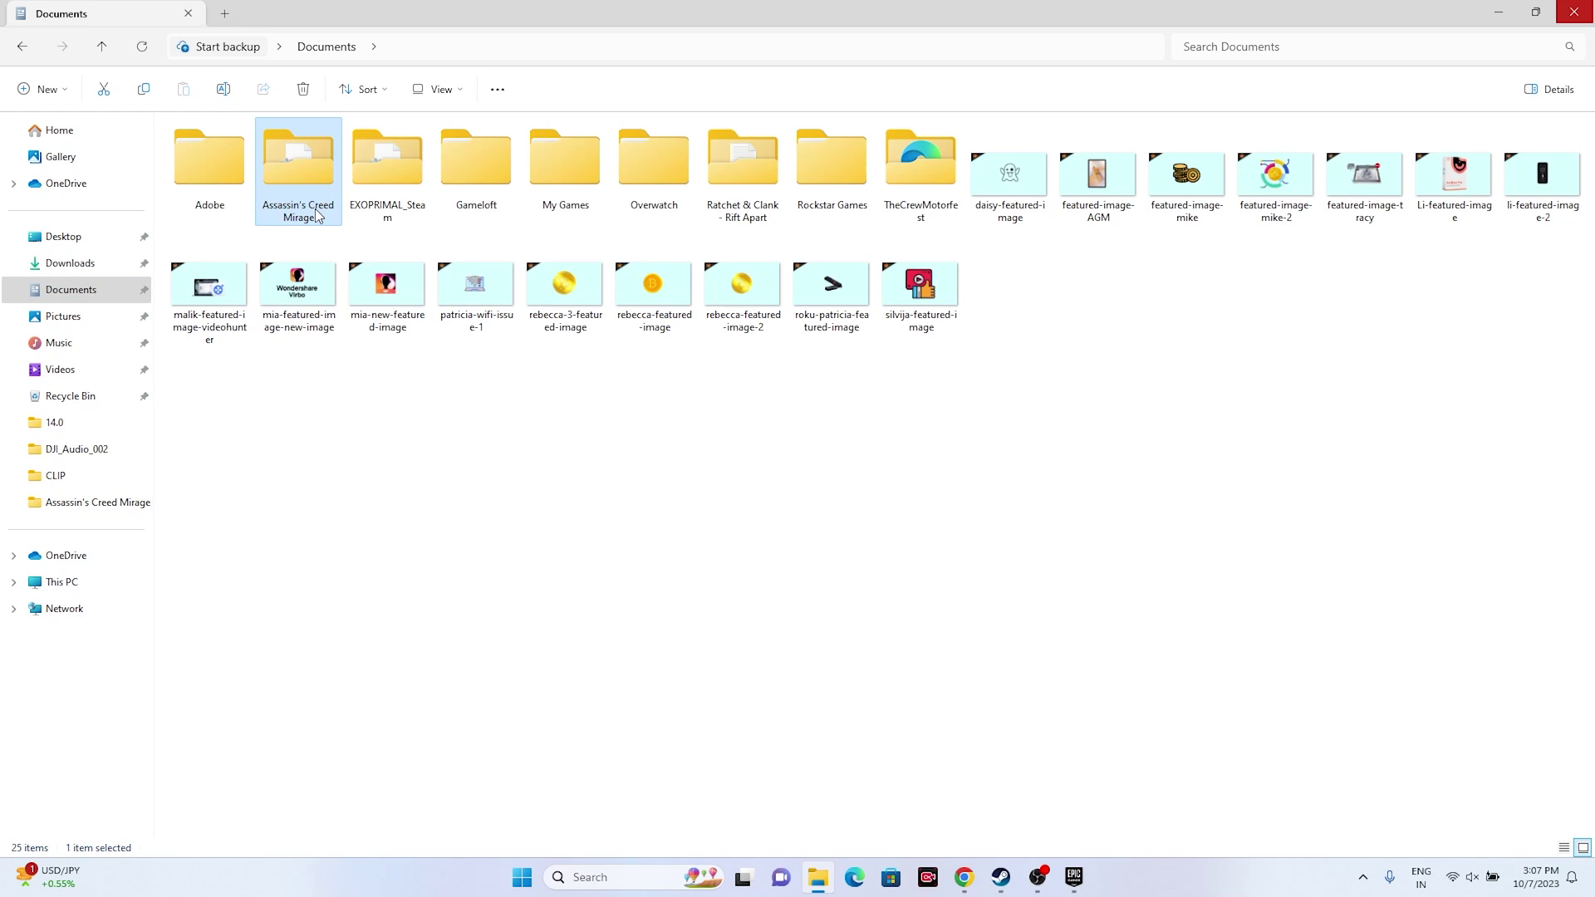
{"action": "left_click", "coordinate": [1574, 11]}
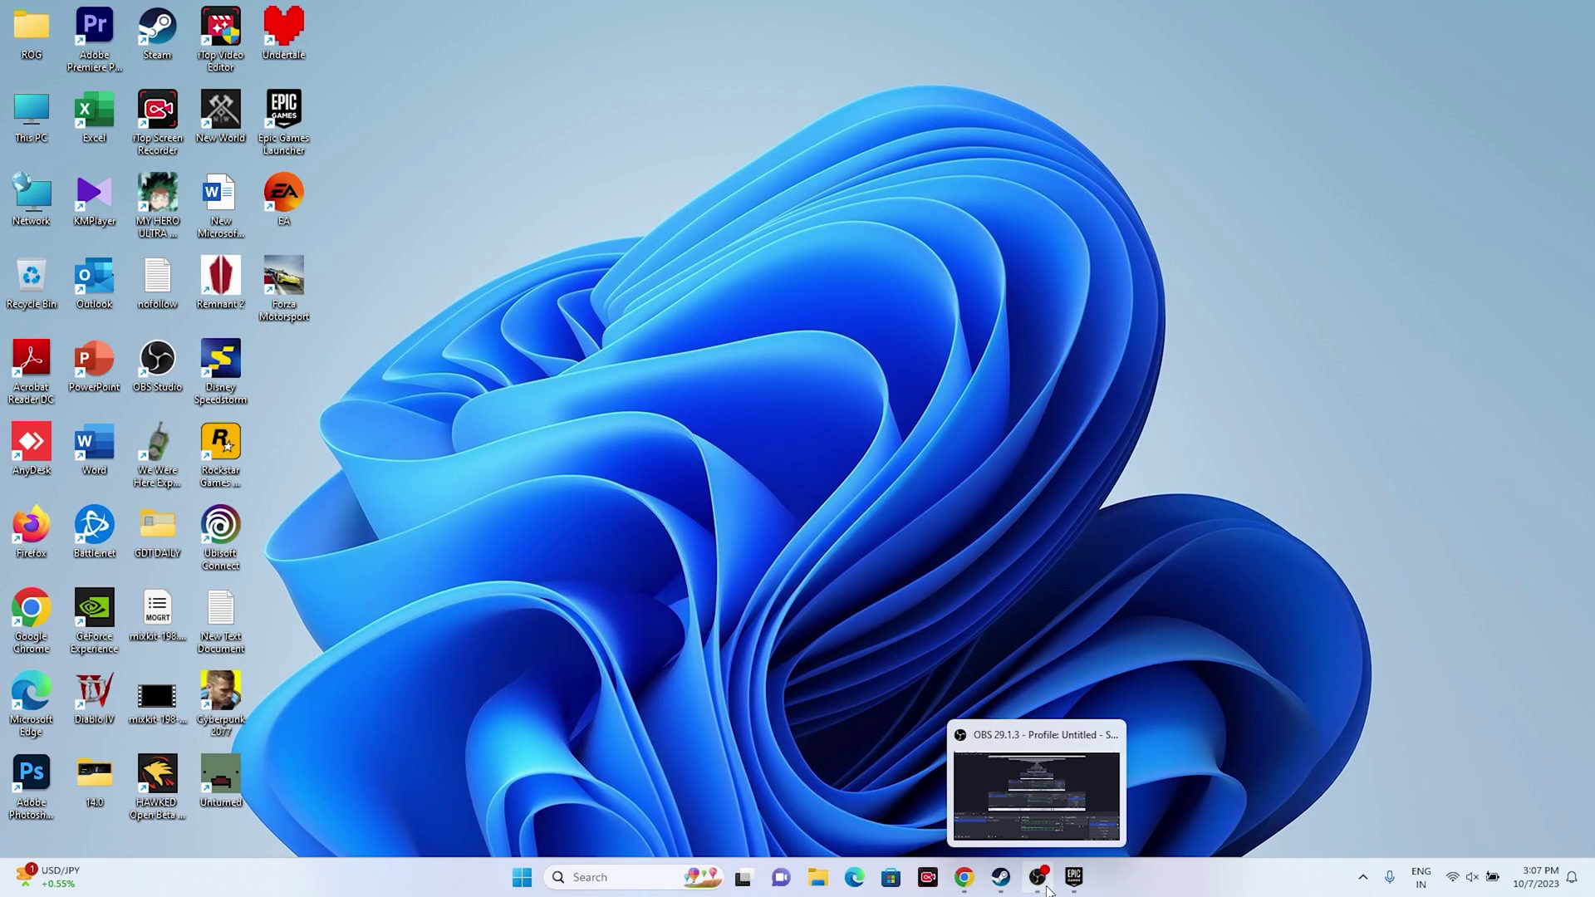
Step: Switch to the Epic Games Launcher library
{"action": "left_click", "coordinate": [1074, 876]}
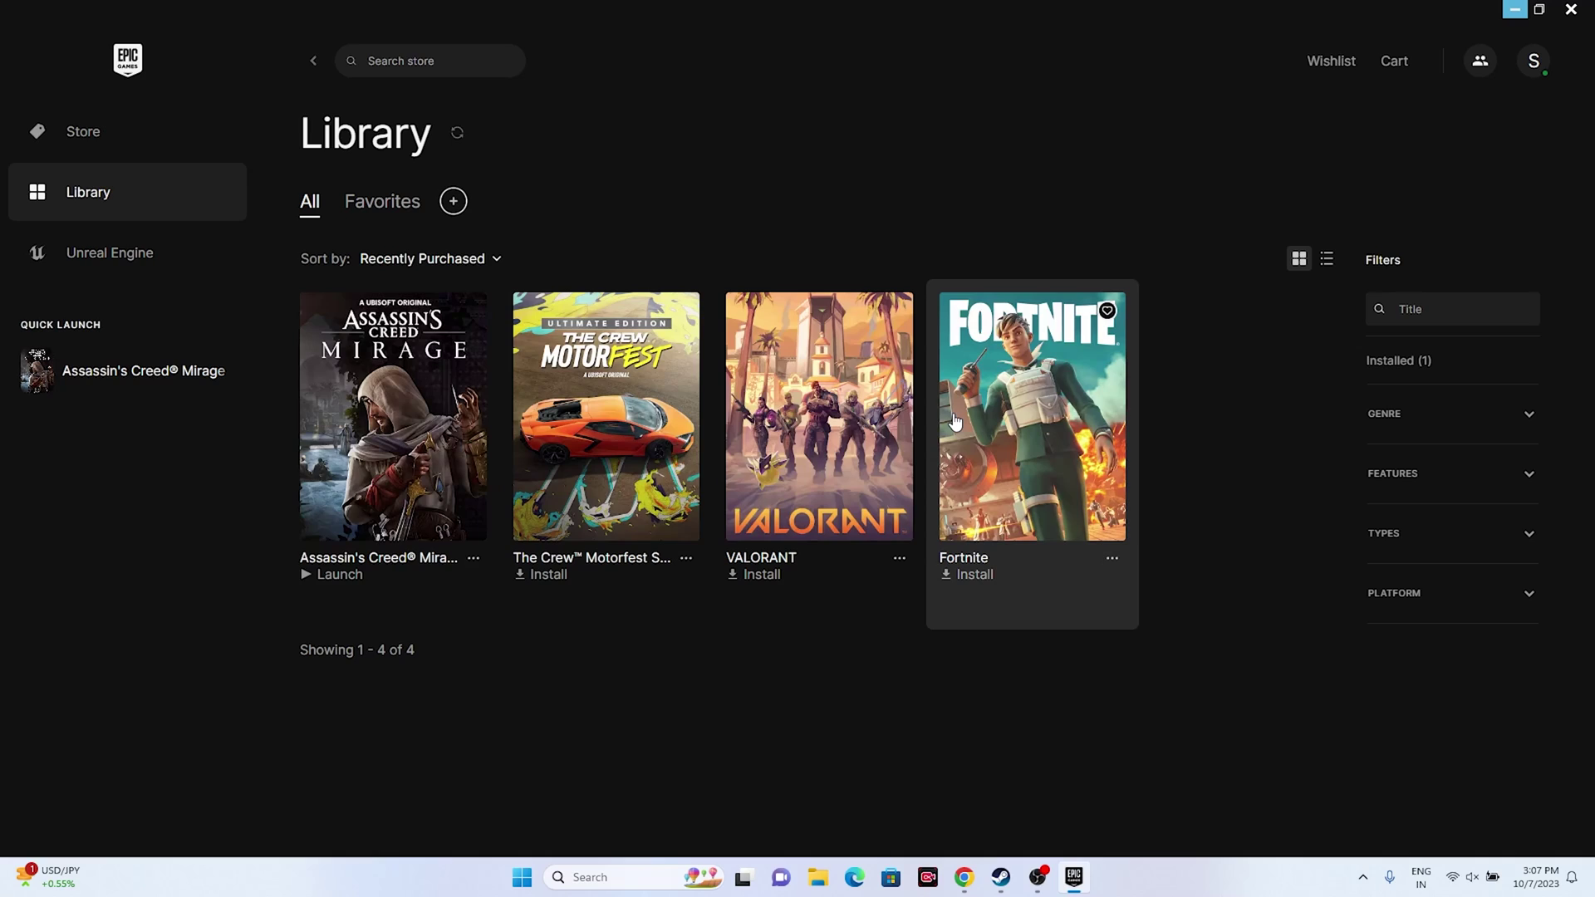